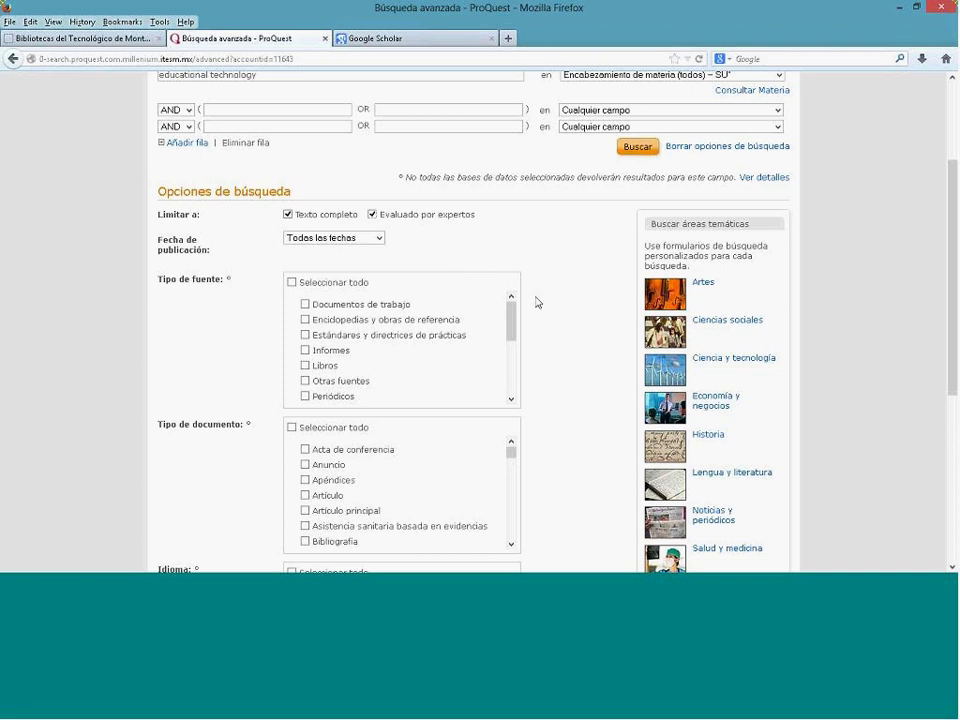
Step: Run the su(educational technology) search with full-text and peer-reviewed limits, returning 3880 results
{"action": "scroll", "coordinate": [537, 302], "scroll_direction": "up", "scroll_amount": 3}
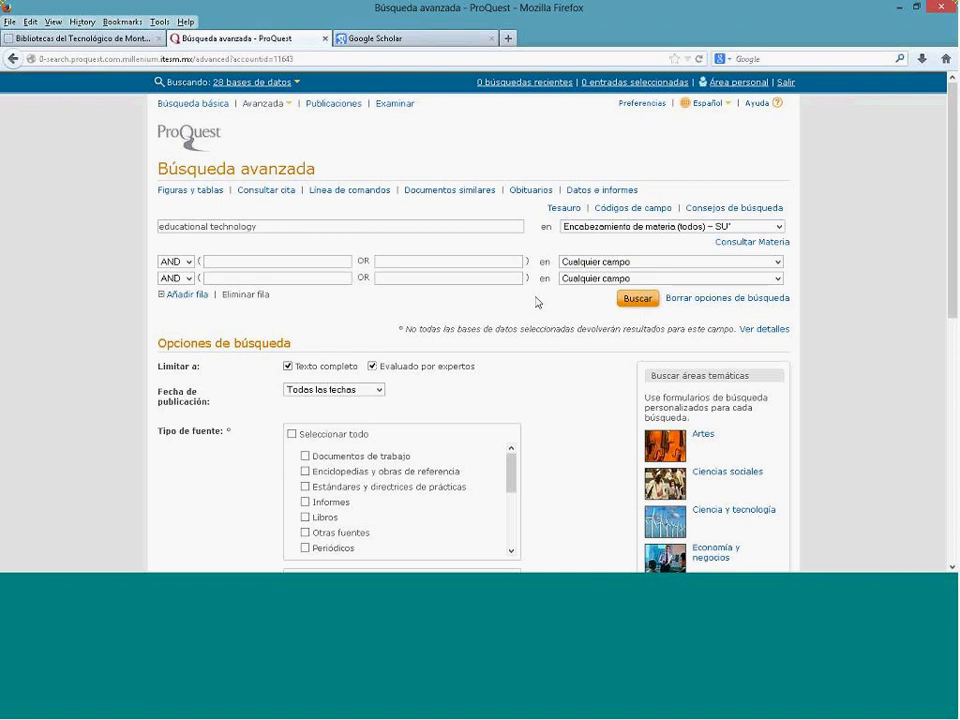
{"action": "left_click", "coordinate": [624, 304]}
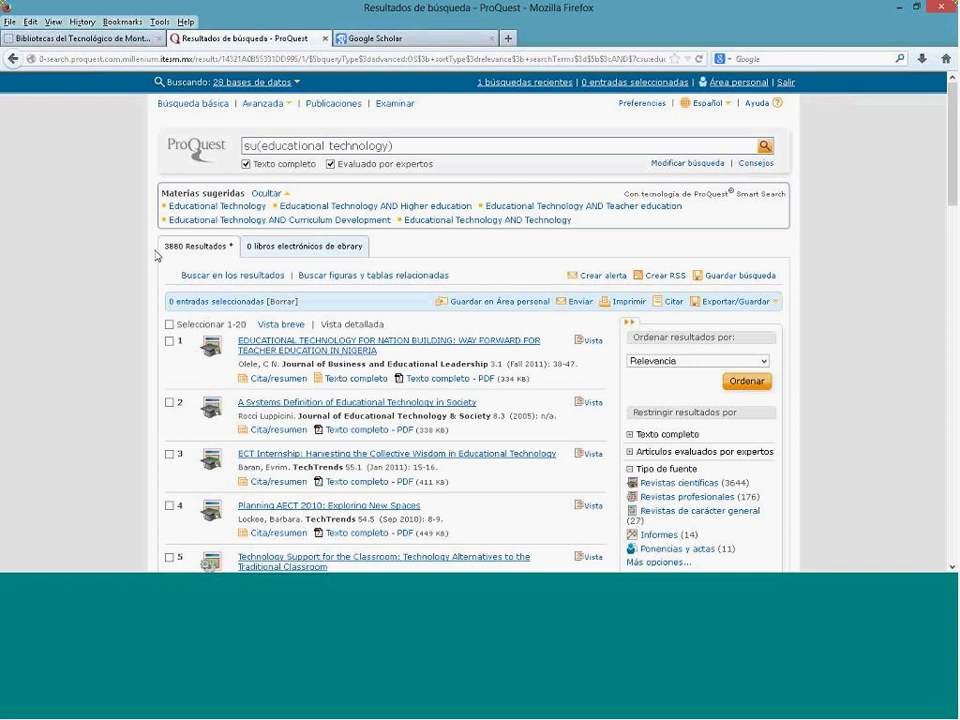
{"action": "scroll", "coordinate": [155, 256], "scroll_direction": "down", "scroll_amount": 2}
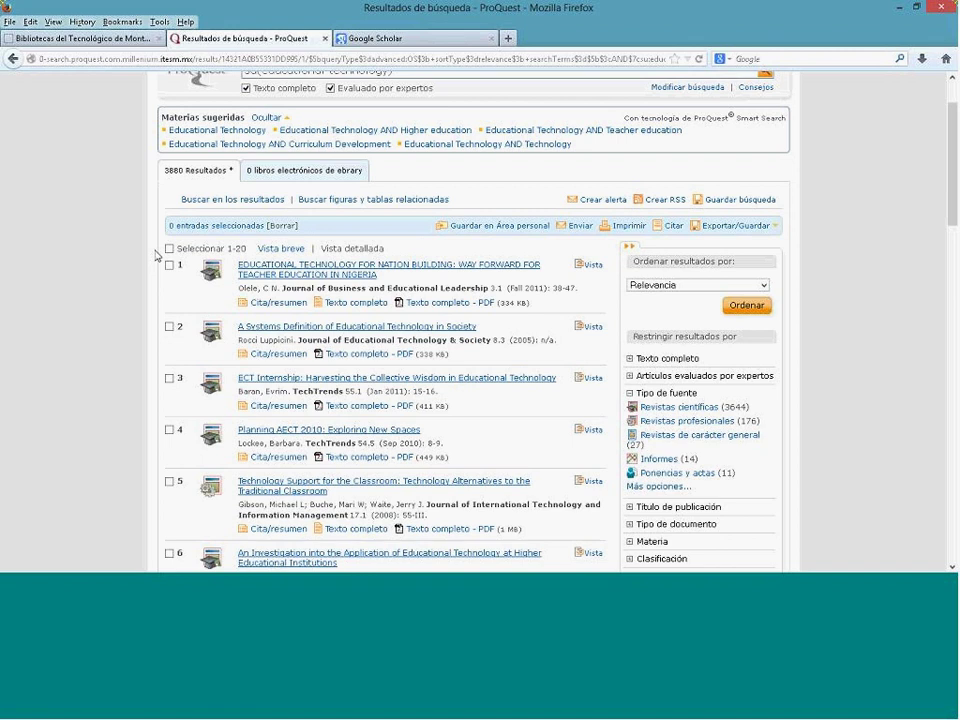
{"action": "scroll", "coordinate": [155, 256], "scroll_direction": "up", "scroll_amount": 2}
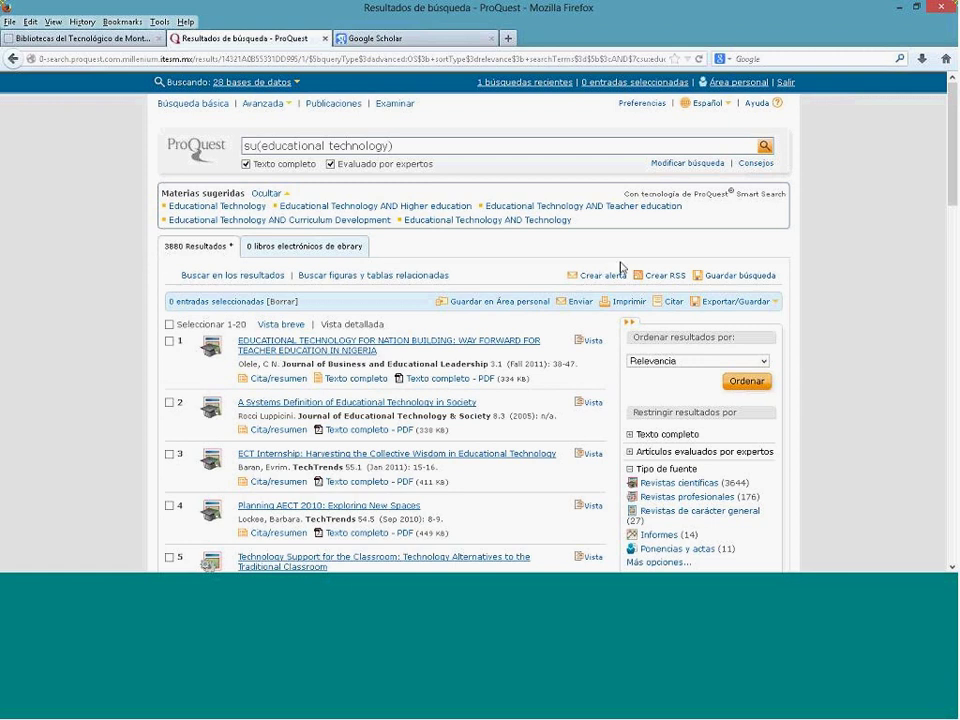
Step: Return to the advanced search and add 'children' as a second AND term
{"action": "left_click", "coordinate": [664, 165]}
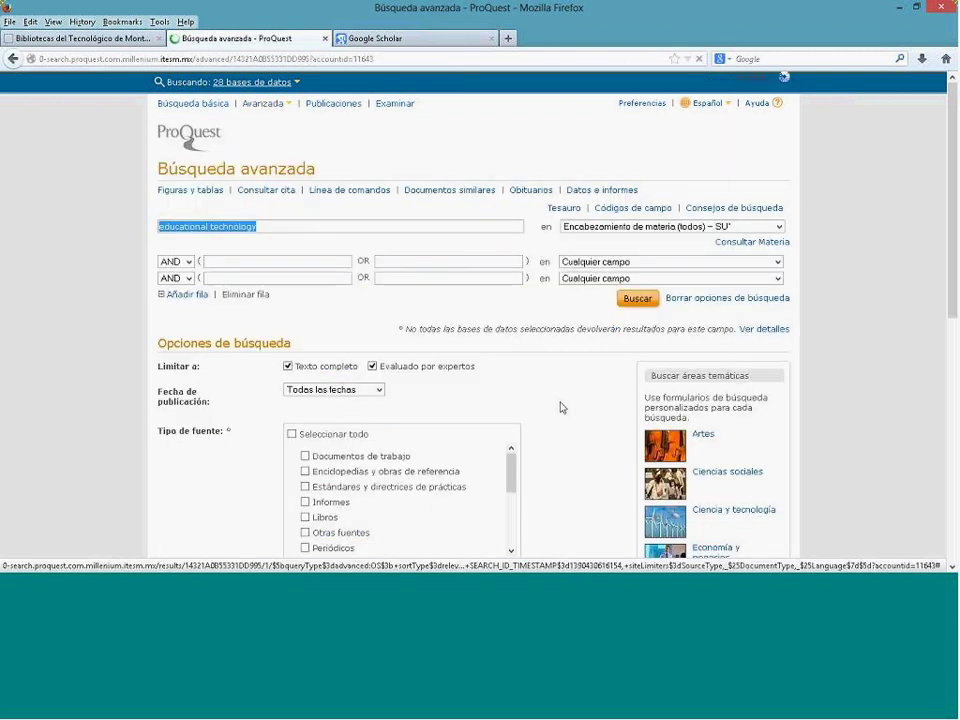
{"action": "left_click", "coordinate": [245, 261]}
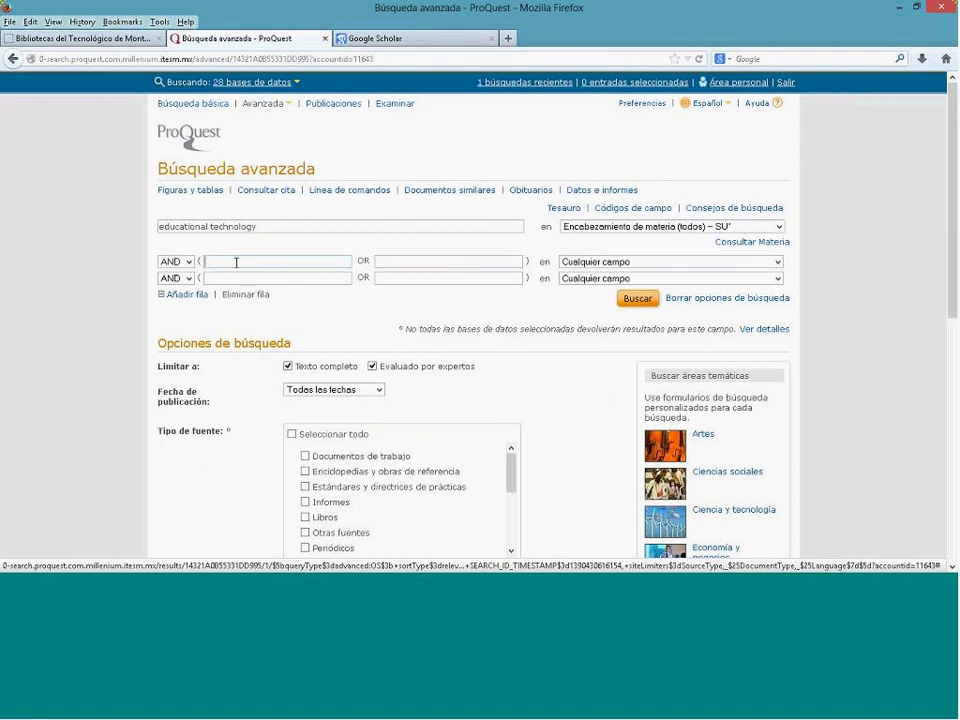
{"action": "type", "text": "children"}
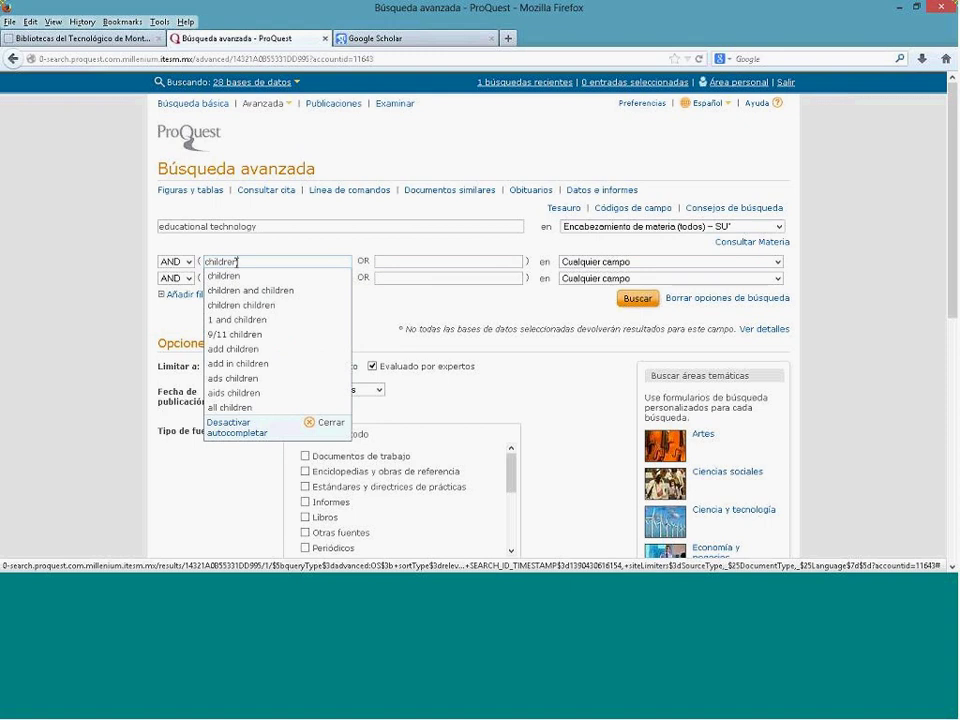
{"action": "key", "text": "Tab"}
Step: Add 'e-learning' as a third AND search term
{"action": "left_click", "coordinate": [236, 277]}
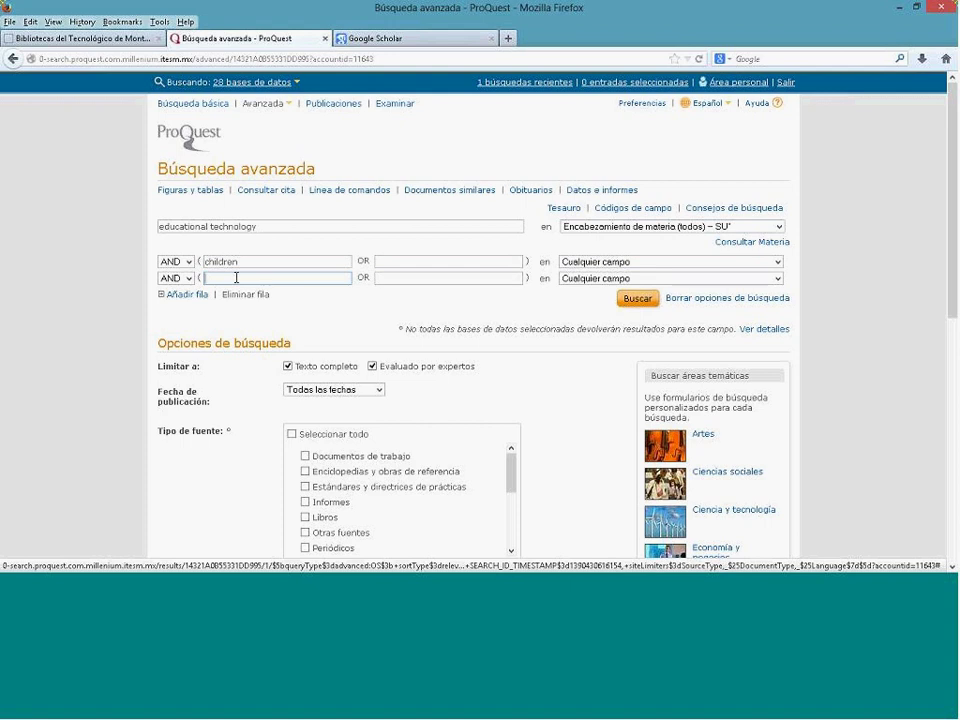
{"action": "type", "text": "elearning"}
{"action": "key", "text": "Home"}
{"action": "type", "text": "-"}
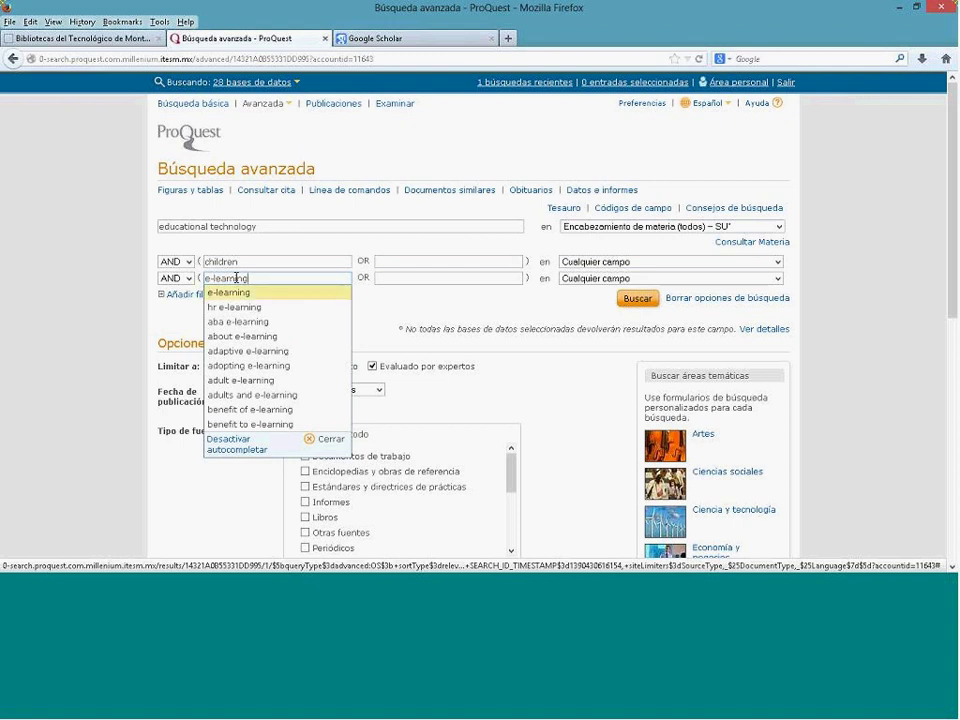
{"action": "key", "text": "Tab"}
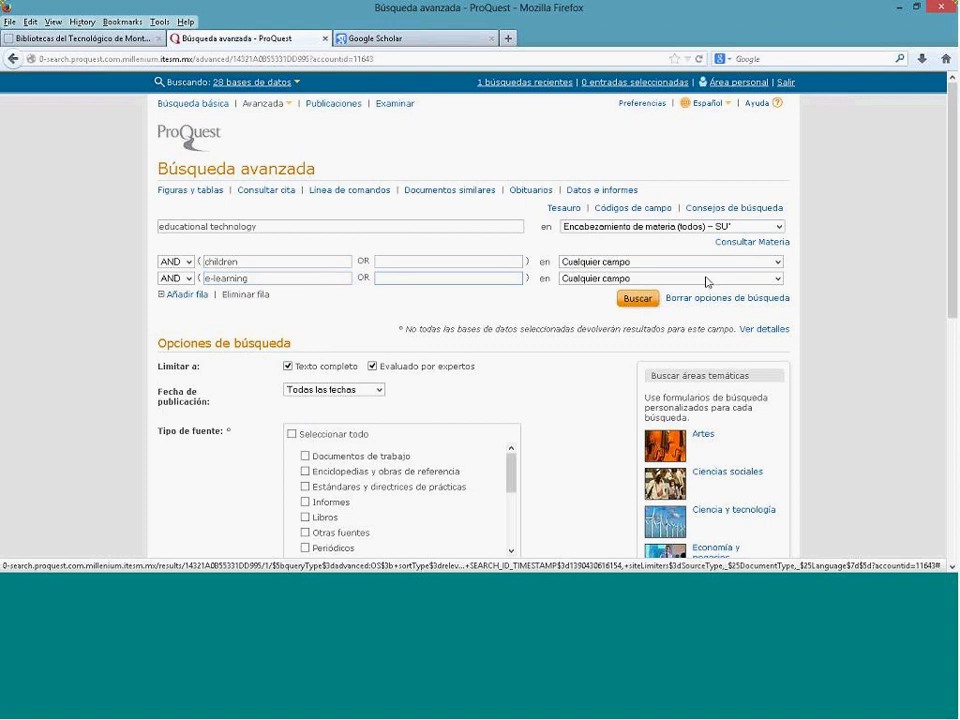
Step: Limit children to Resumen – AB and e-learning to Texto de documento – FT
{"action": "left_click", "coordinate": [777, 261]}
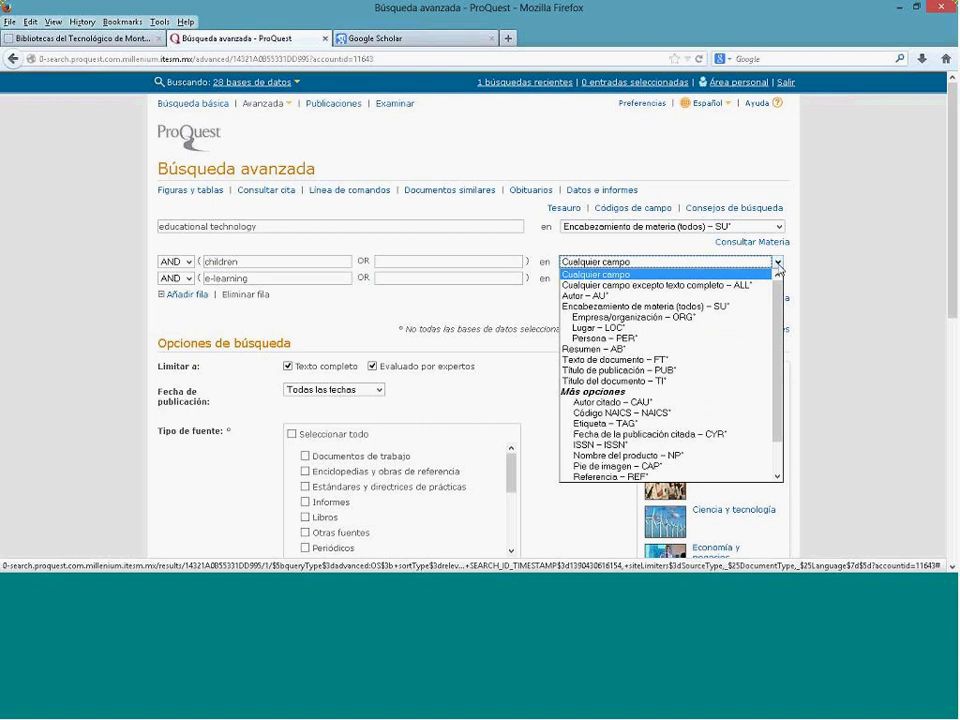
{"action": "left_click", "coordinate": [725, 350]}
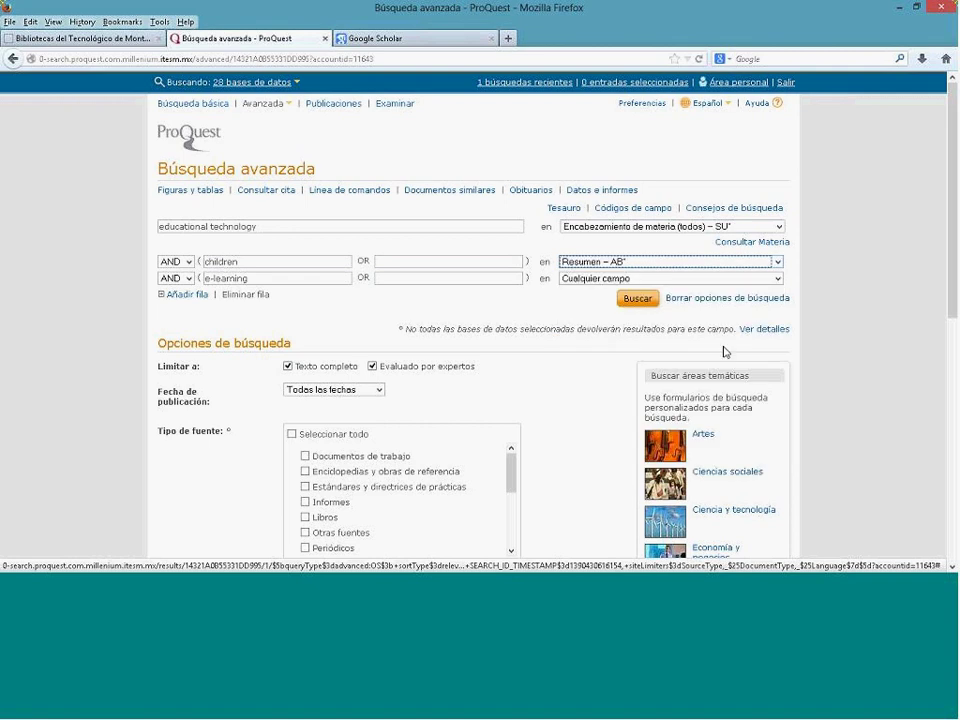
{"action": "left_click", "coordinate": [778, 280]}
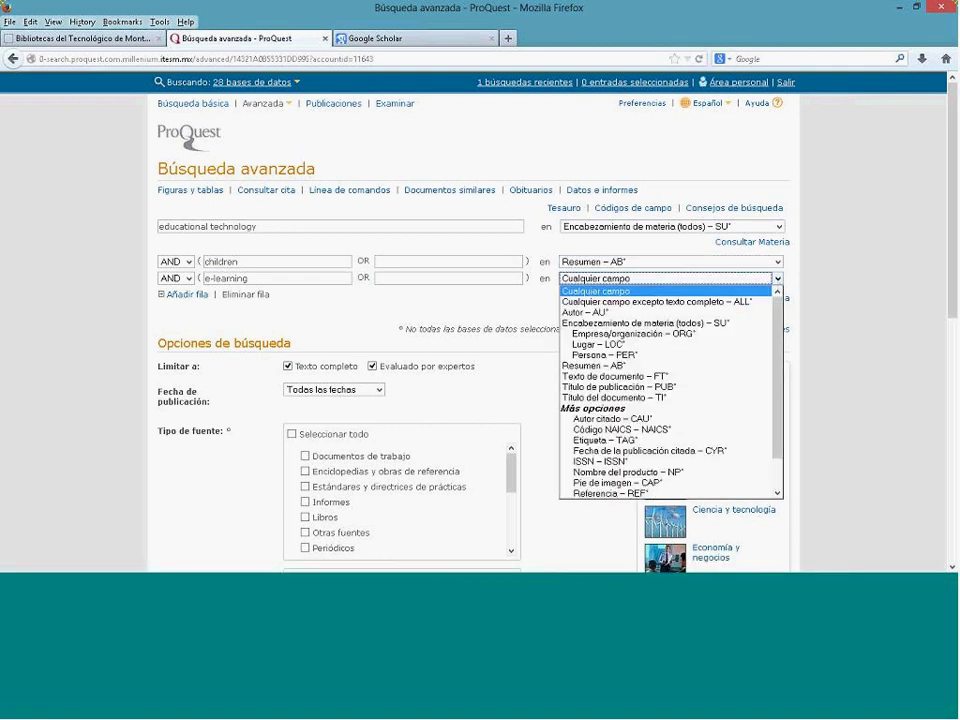
{"action": "left_click", "coordinate": [734, 377]}
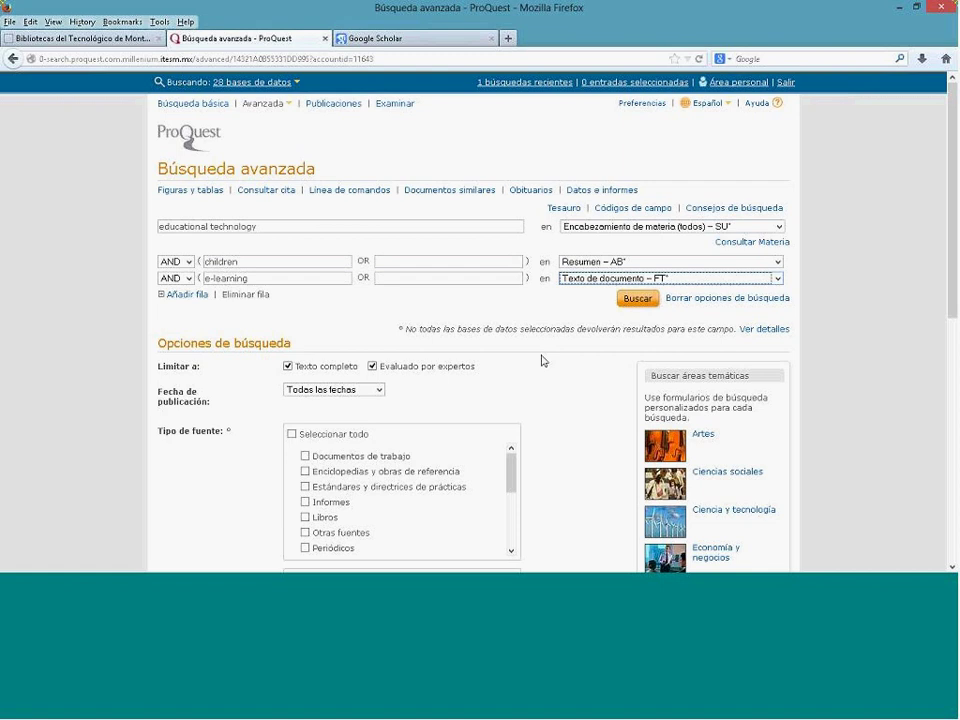
Step: Keep the full-text limit on and run the three-term search
{"action": "left_click", "coordinate": [288, 367]}
{"action": "left_click", "coordinate": [288, 367]}
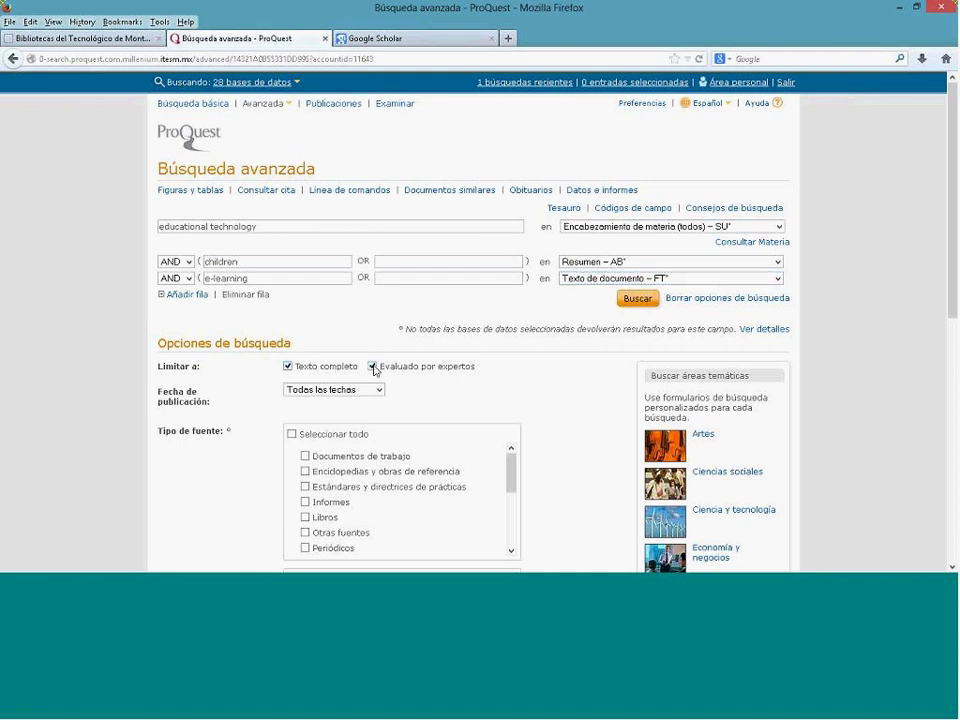
{"action": "left_click", "coordinate": [643, 301]}
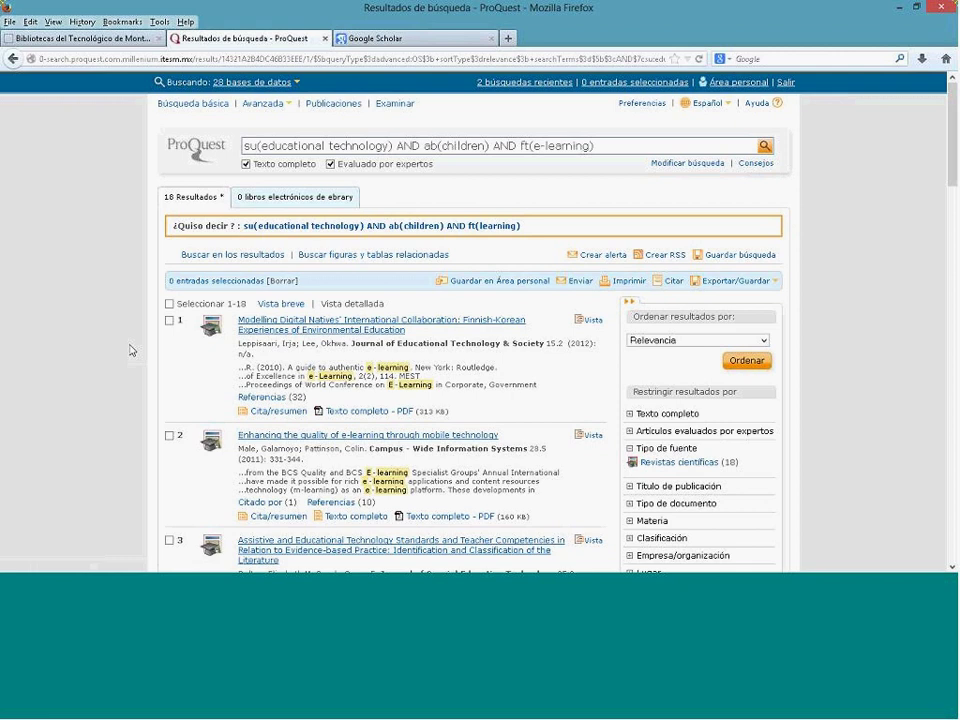
Step: Sort the 18 results by Fecha de publicación, most recent first
{"action": "scroll", "coordinate": [133, 350], "scroll_direction": "down", "scroll_amount": 2}
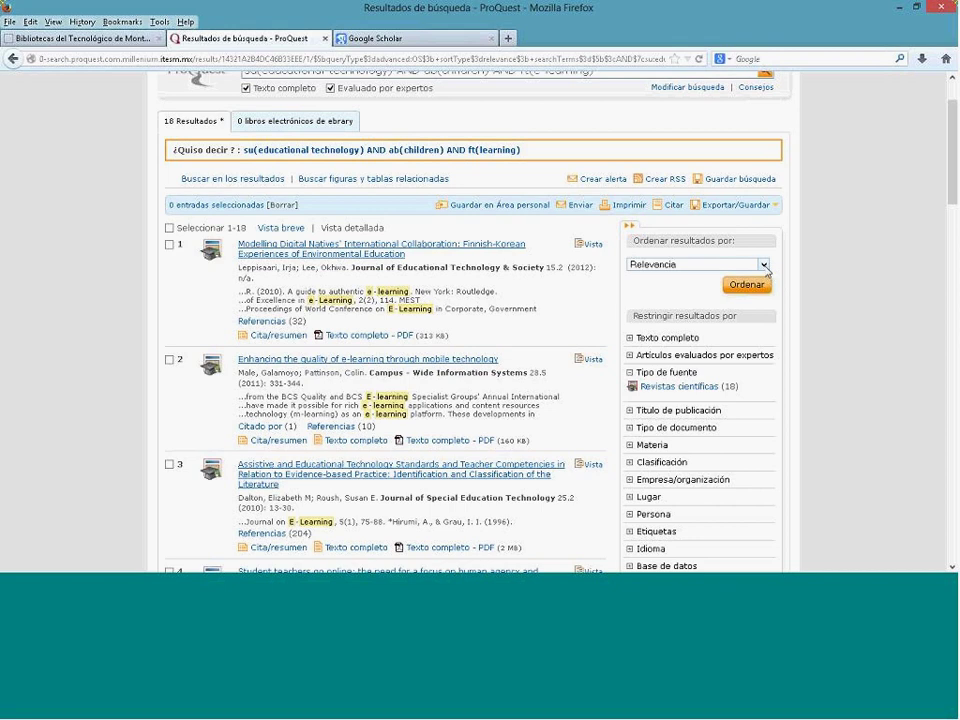
{"action": "left_click_drag", "start_coordinate": [633, 243], "coordinate": [743, 247]}
{"action": "left_click", "coordinate": [766, 267]}
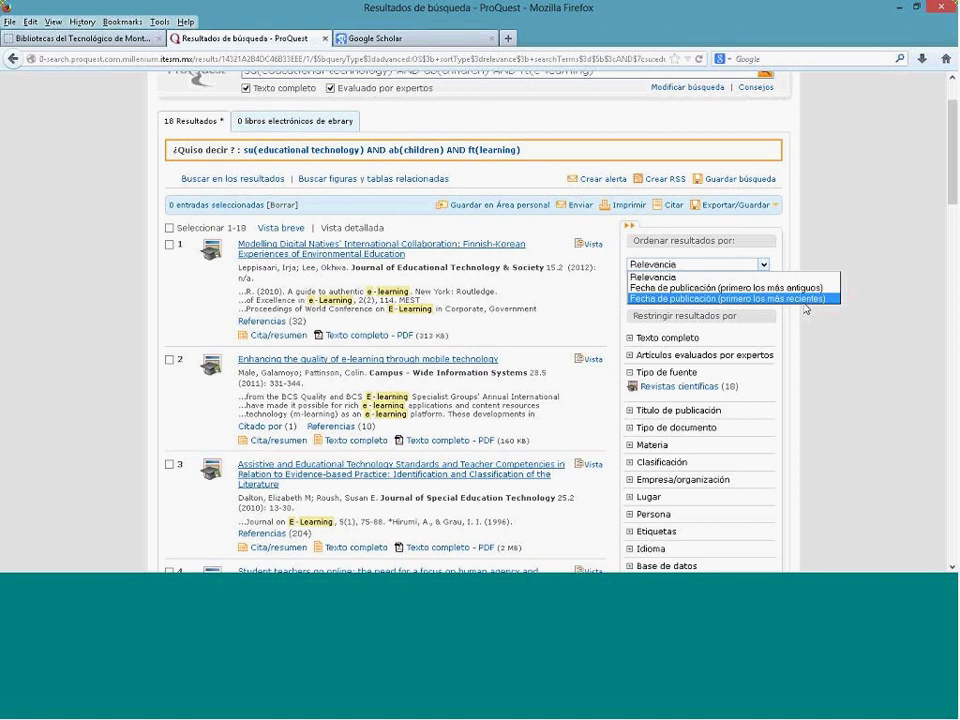
{"action": "left_click", "coordinate": [805, 300]}
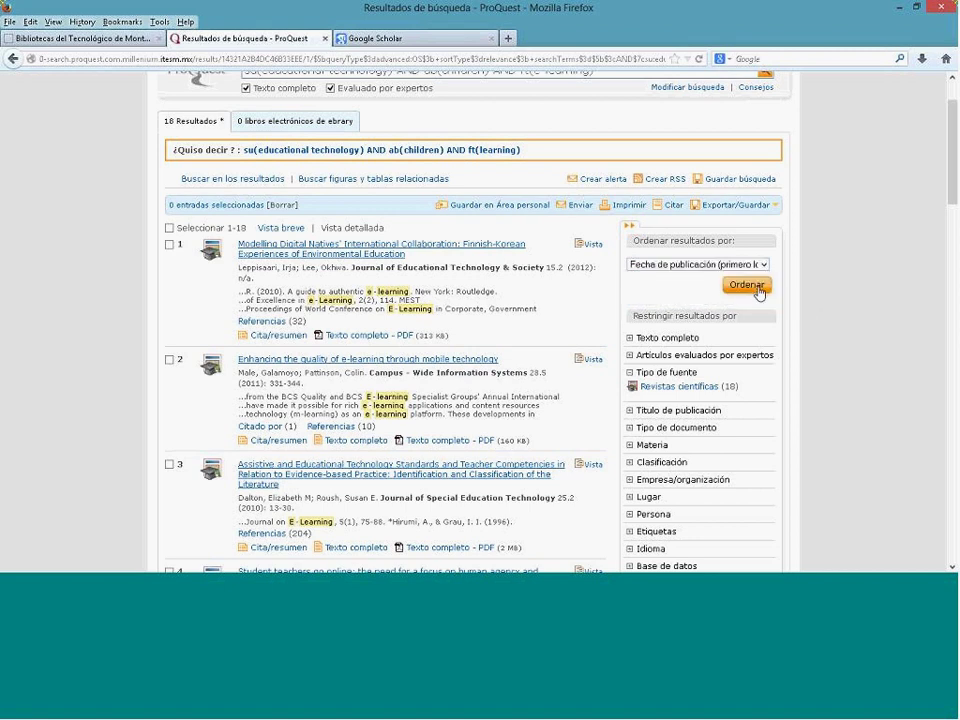
{"action": "left_click", "coordinate": [754, 290]}
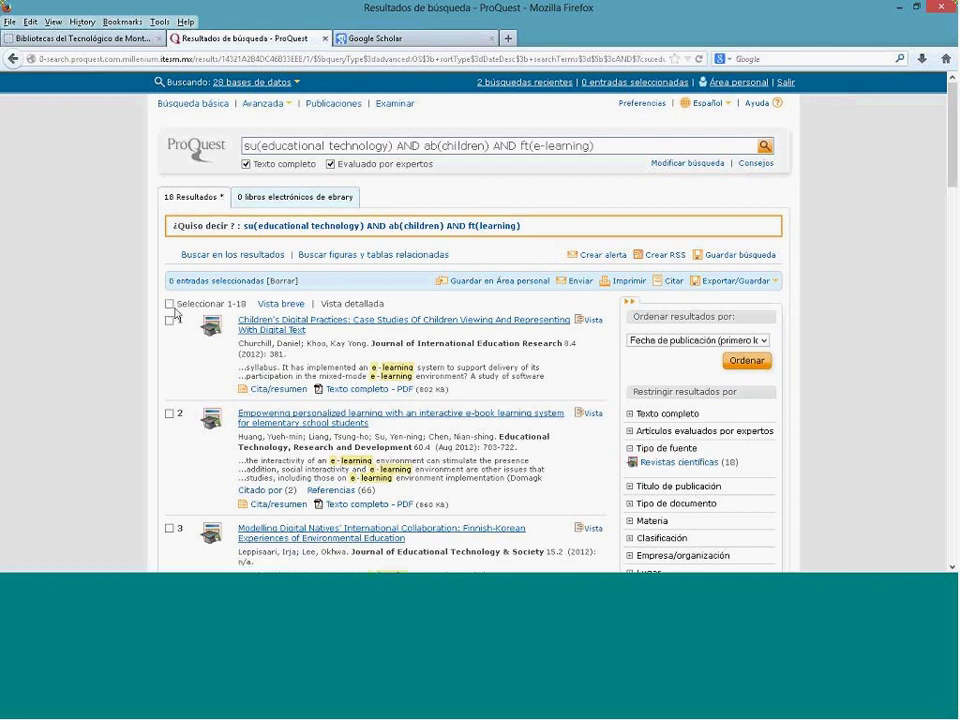
Step: Open the full text of result 4, 'Theory, Practice, Tools: Catching up with digital storytelling'
{"action": "scroll", "coordinate": [175, 313], "scroll_direction": "down", "scroll_amount": 3}
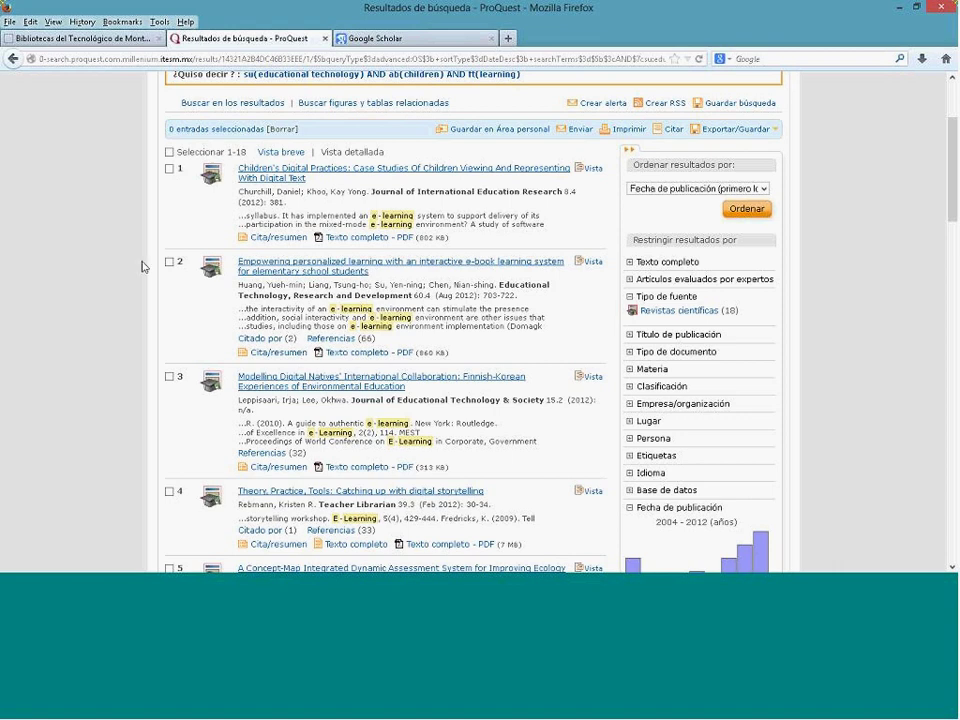
{"action": "left_click_drag", "start_coordinate": [453, 245], "coordinate": [496, 250]}
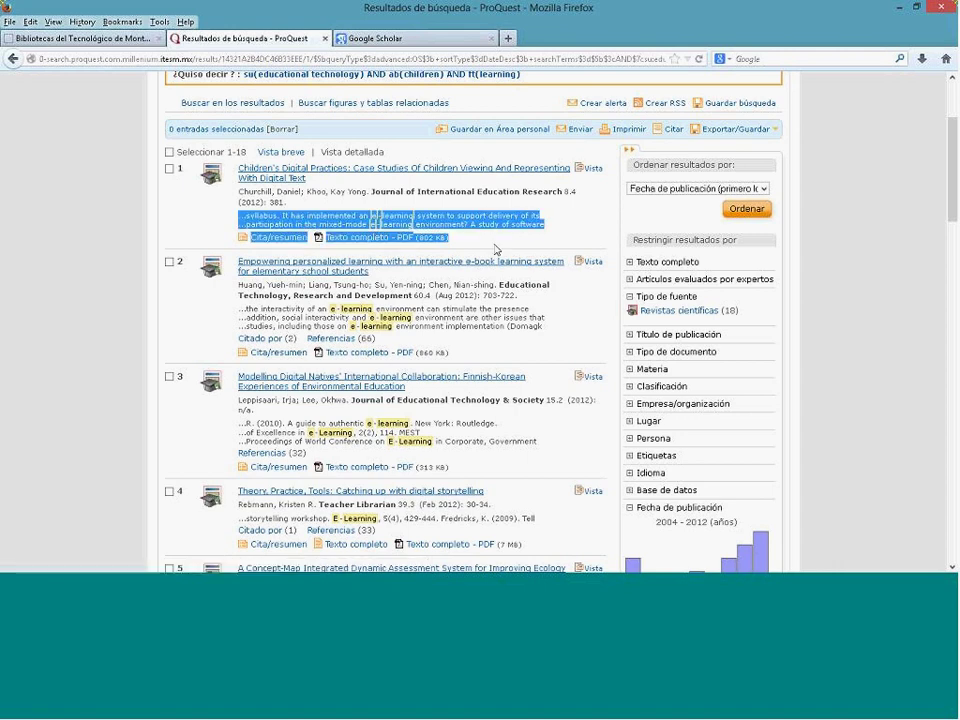
{"action": "left_click", "coordinate": [496, 250]}
{"action": "left_click_drag", "start_coordinate": [456, 360], "coordinate": [515, 352]}
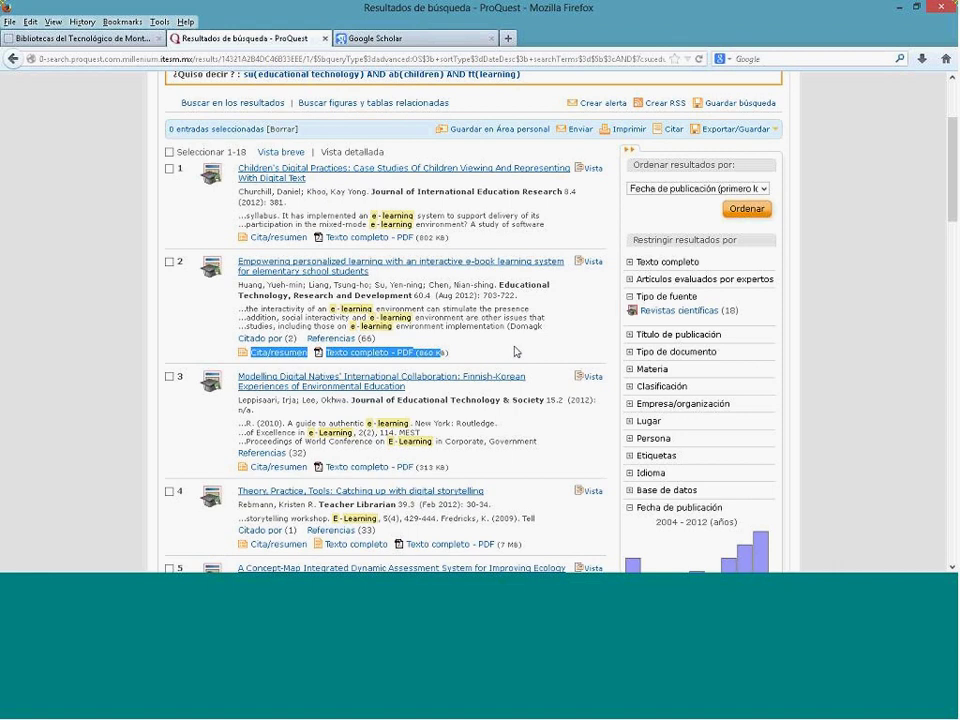
{"action": "scroll", "coordinate": [515, 352], "scroll_direction": "down", "scroll_amount": 3}
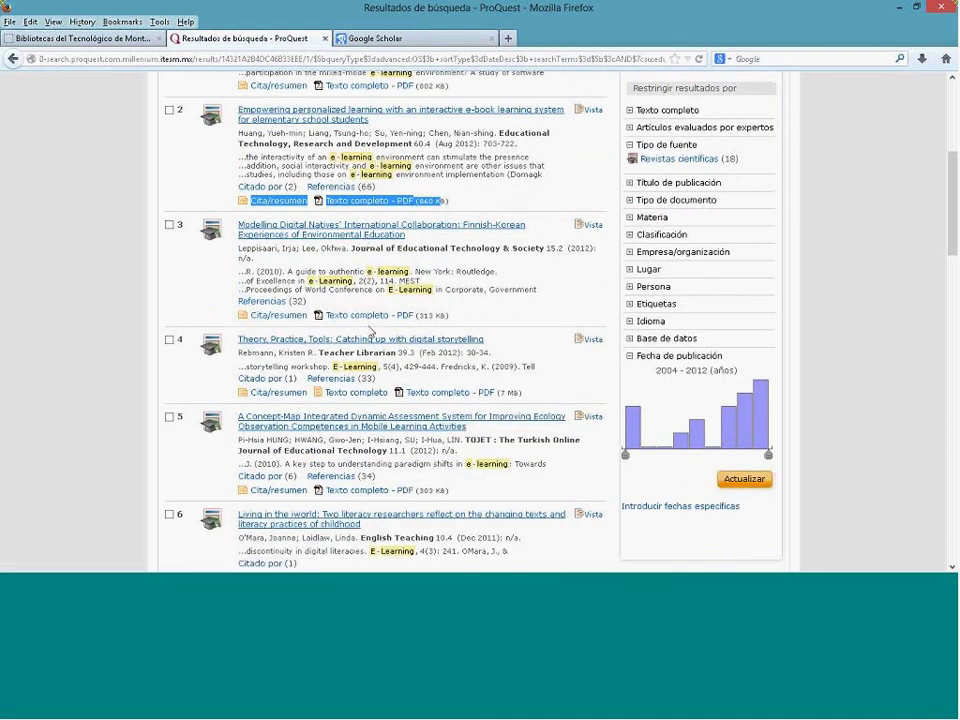
{"action": "scroll", "coordinate": [366, 362], "scroll_direction": "down", "scroll_amount": 2}
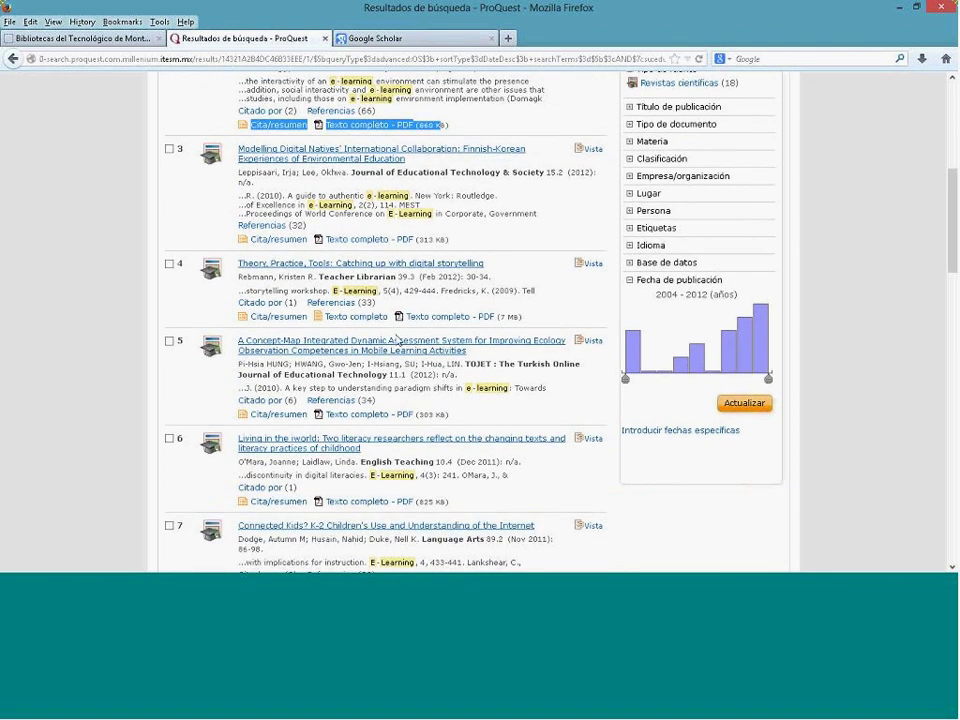
{"action": "left_click_drag", "start_coordinate": [388, 316], "coordinate": [315, 321]}
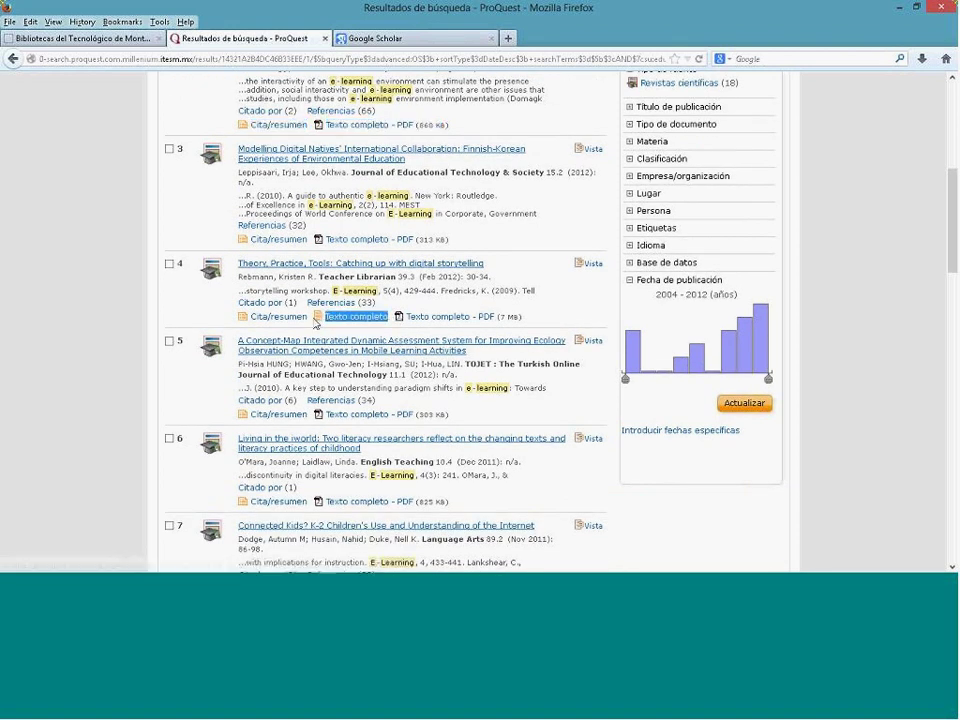
{"action": "left_click", "coordinate": [345, 331]}
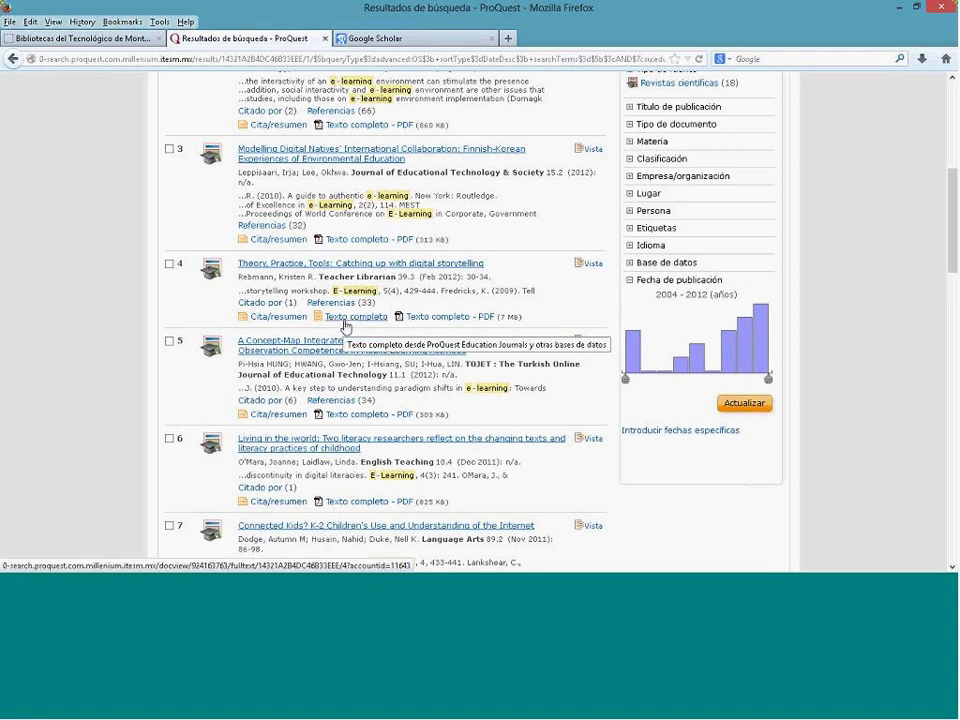
{"action": "left_click", "coordinate": [345, 327]}
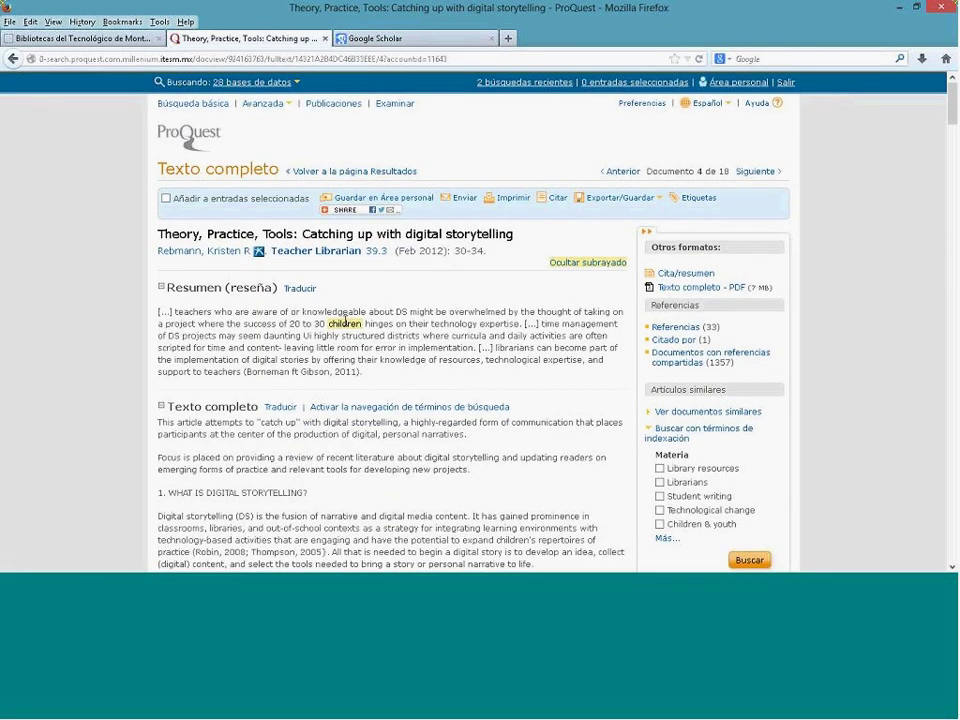
Step: Open the Traducir box beside the article's Resumen heading
{"action": "left_click_drag", "start_coordinate": [332, 304], "coordinate": [183, 300]}
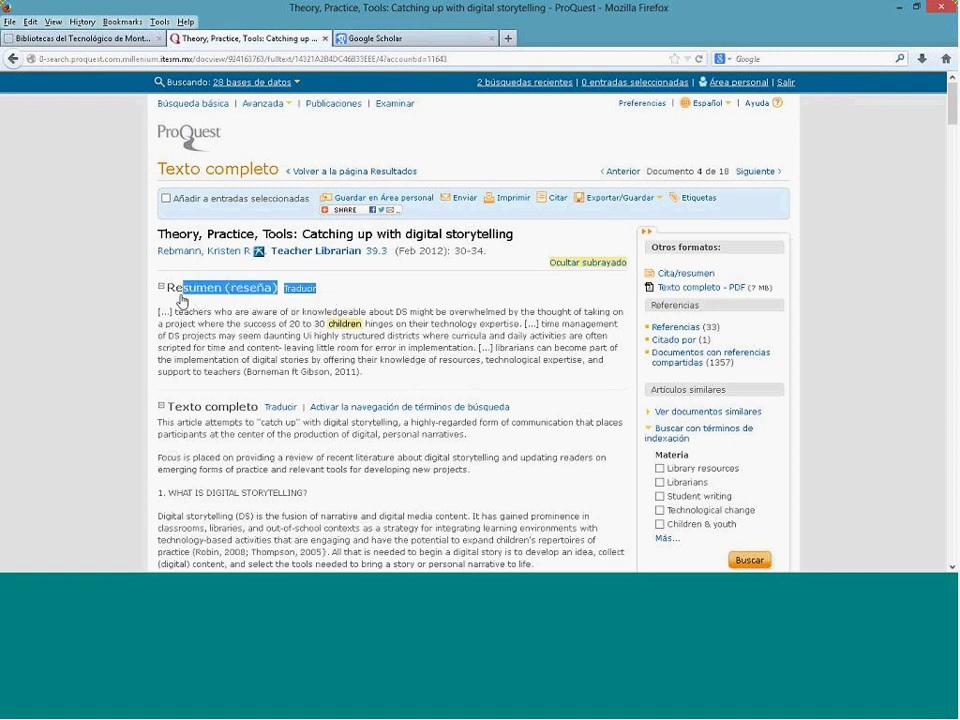
{"action": "double_click", "coordinate": [281, 408]}
{"action": "left_click_drag", "start_coordinate": [231, 416], "coordinate": [172, 418]}
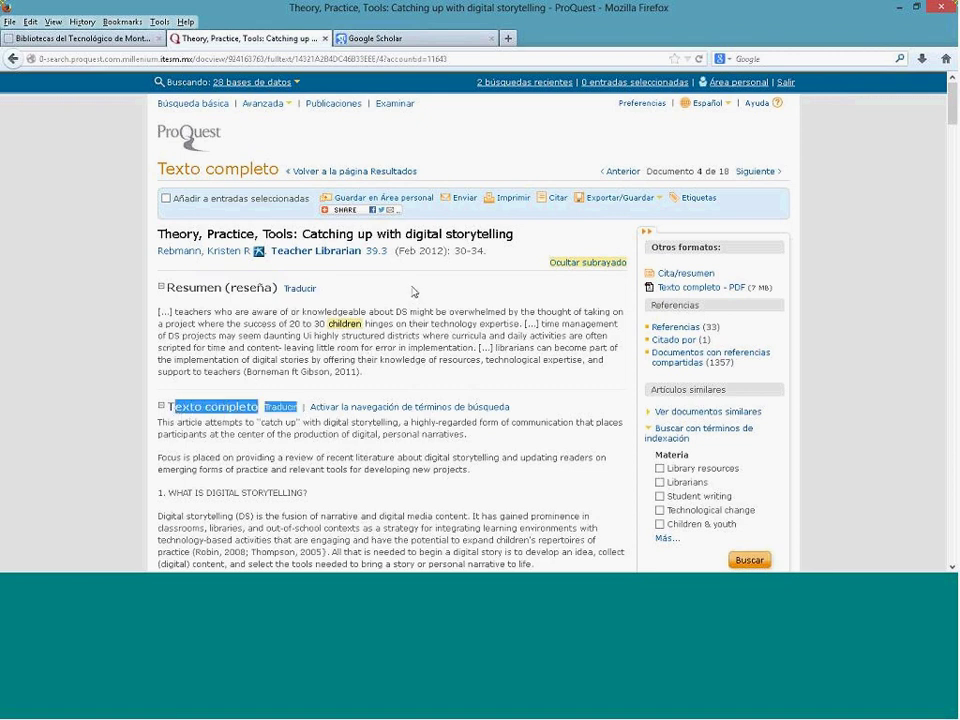
{"action": "left_click", "coordinate": [299, 290]}
{"action": "left_click", "coordinate": [299, 290]}
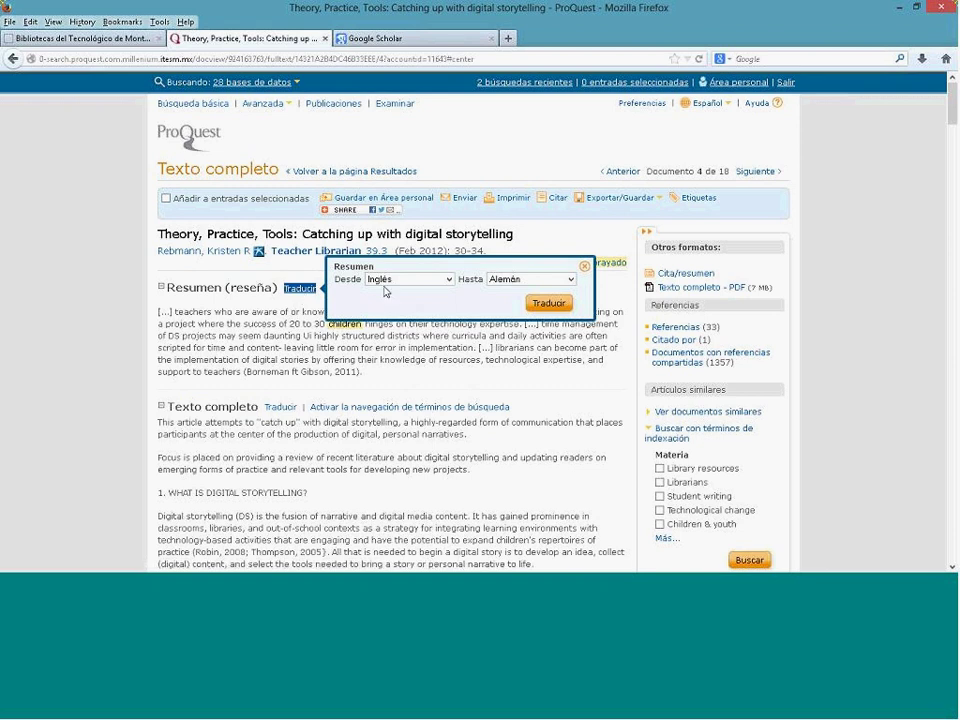
Step: Translate the abstract into Español, then go back to the 18-result list
{"action": "left_click", "coordinate": [571, 281]}
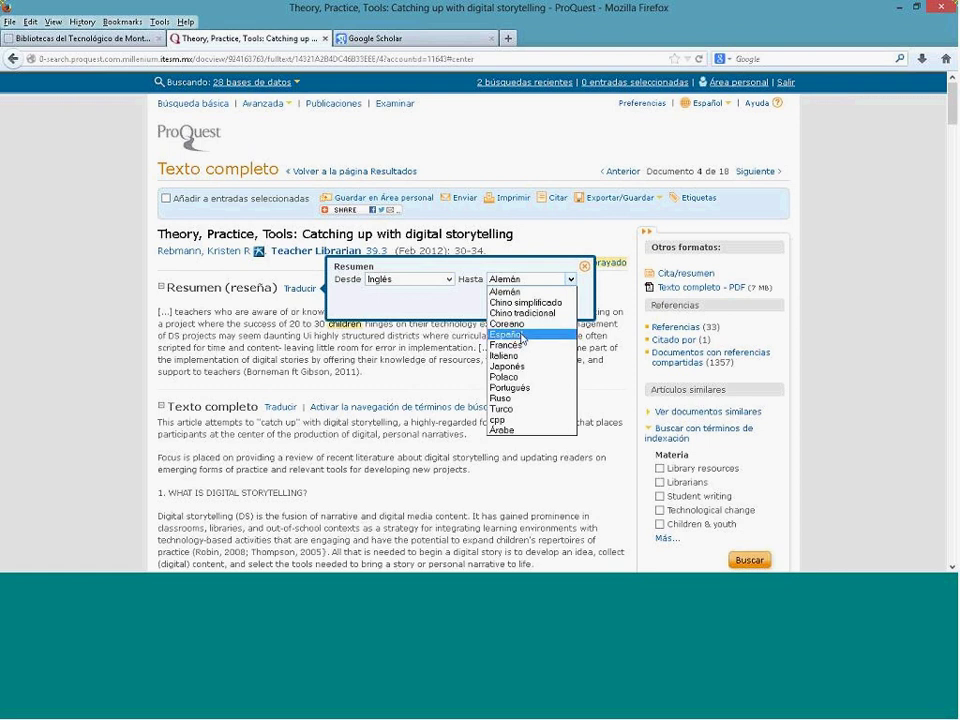
{"action": "left_click", "coordinate": [520, 335]}
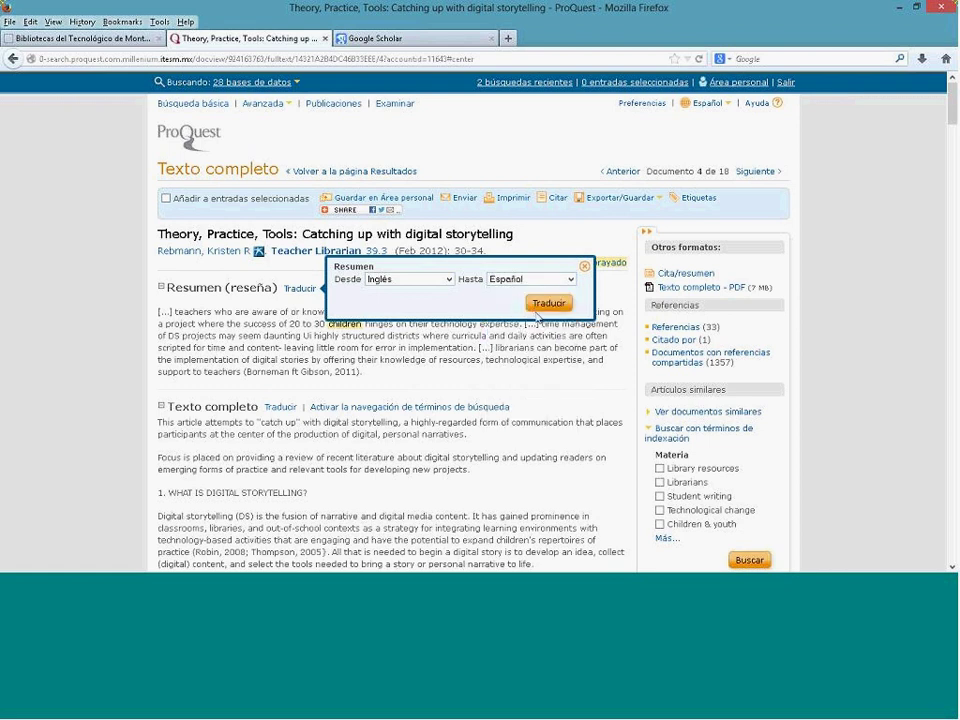
{"action": "left_click", "coordinate": [545, 308]}
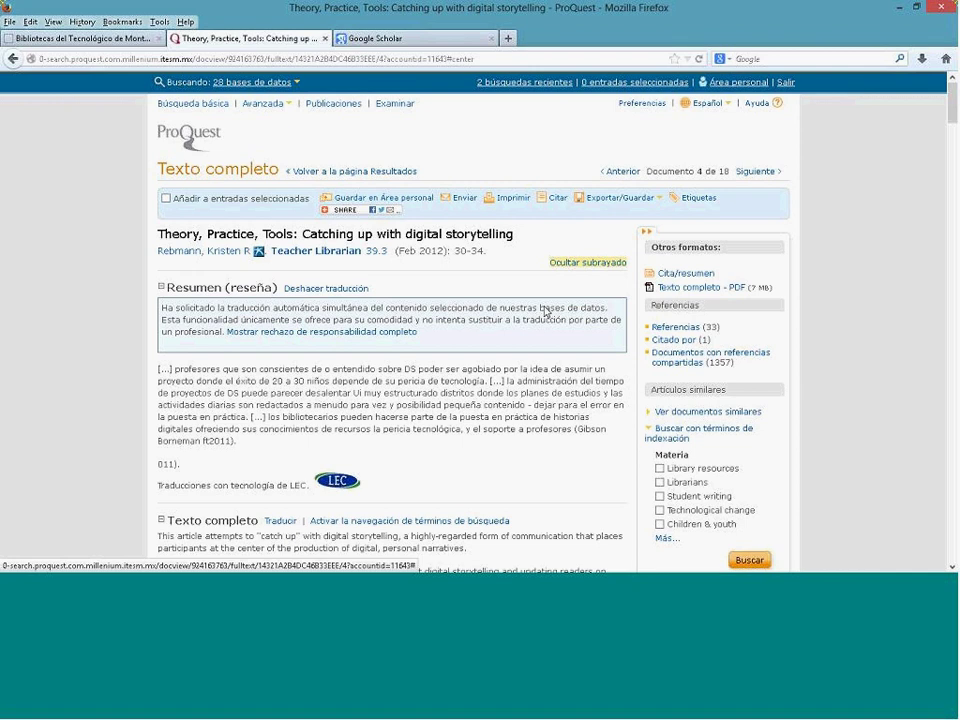
{"action": "left_click", "coordinate": [389, 181]}
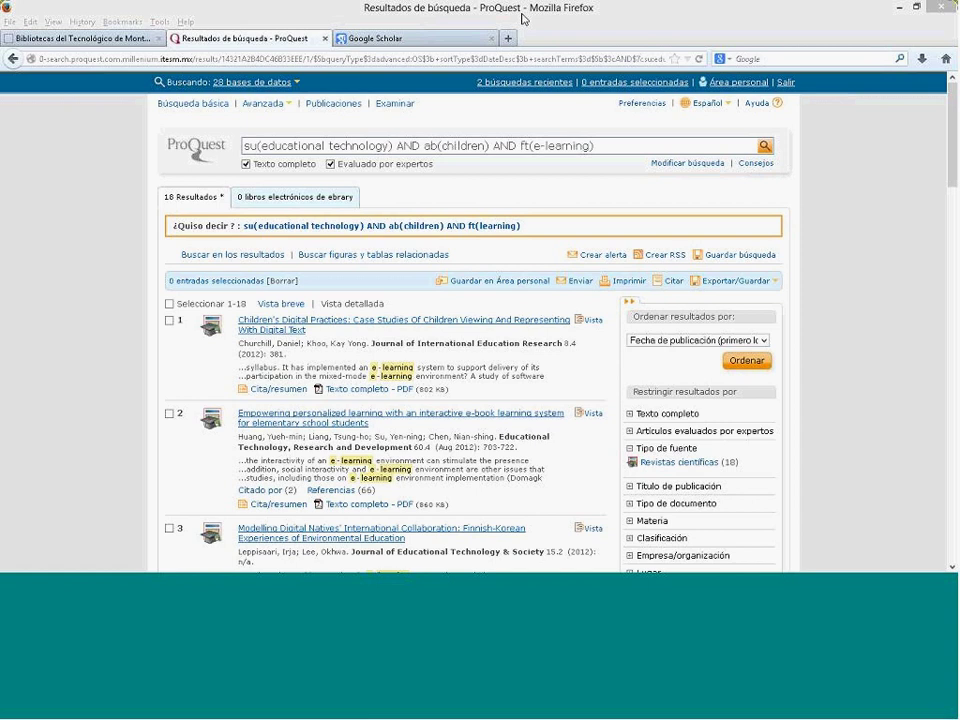
{"action": "left_click", "coordinate": [604, 378]}
{"action": "left_click", "coordinate": [618, 373]}
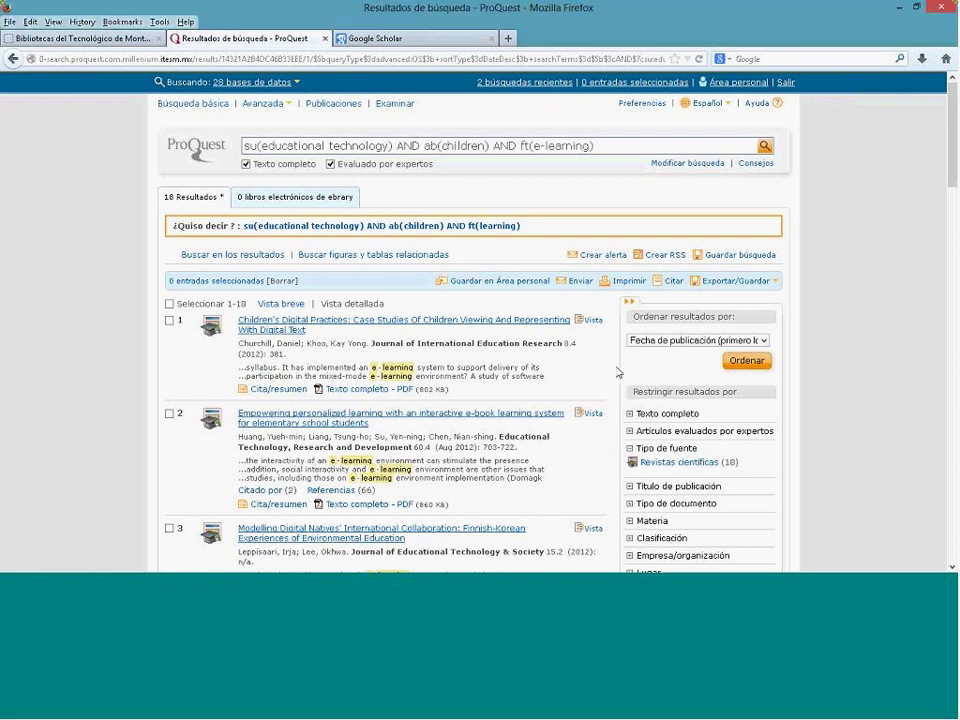
{"action": "scroll", "coordinate": [618, 373], "scroll_direction": "down", "scroll_amount": 3}
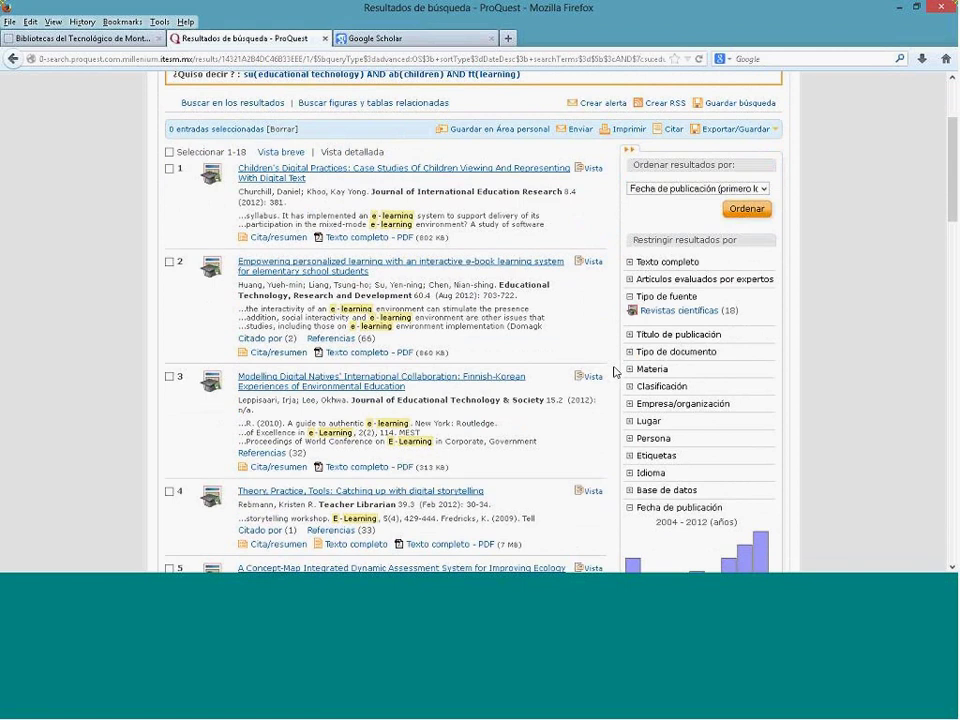
{"action": "left_click", "coordinate": [169, 170]}
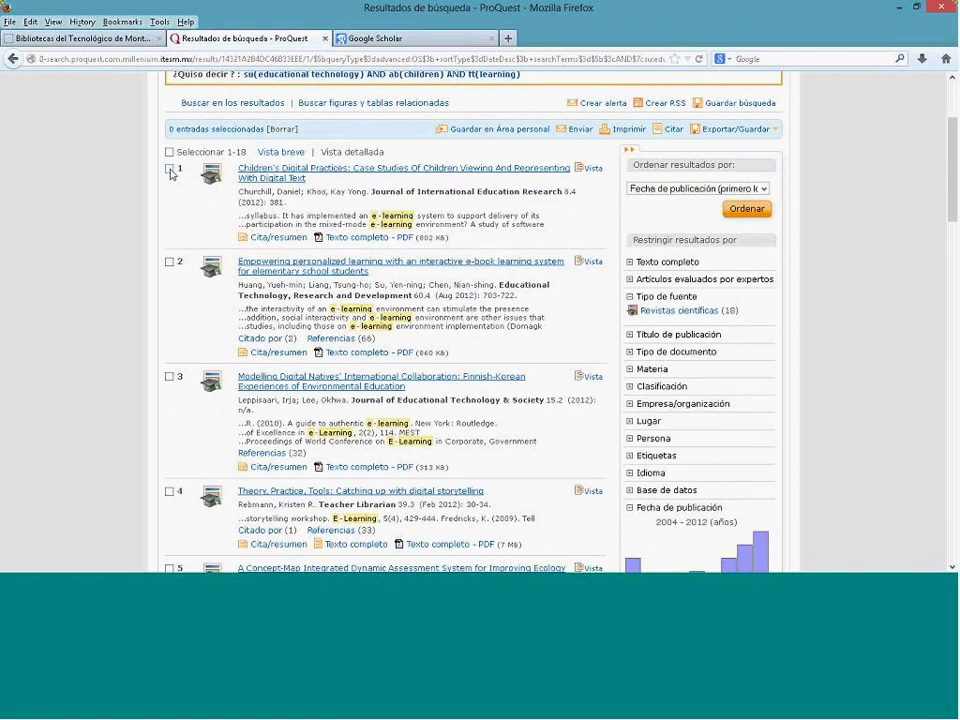
{"action": "left_click", "coordinate": [169, 263]}
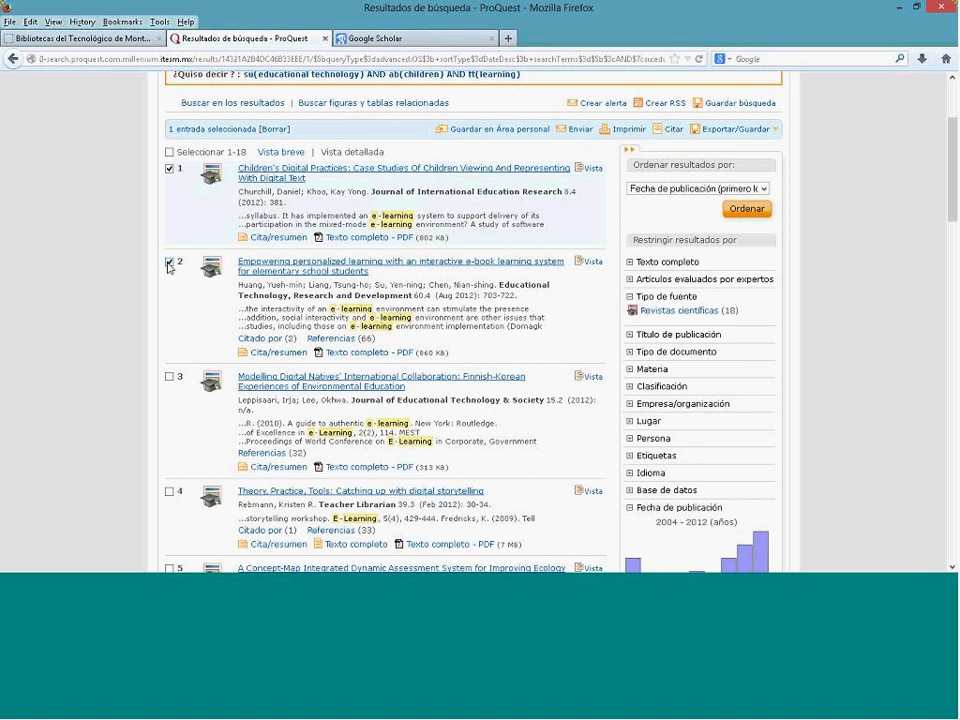
{"action": "left_click", "coordinate": [169, 170]}
{"action": "left_click", "coordinate": [169, 264]}
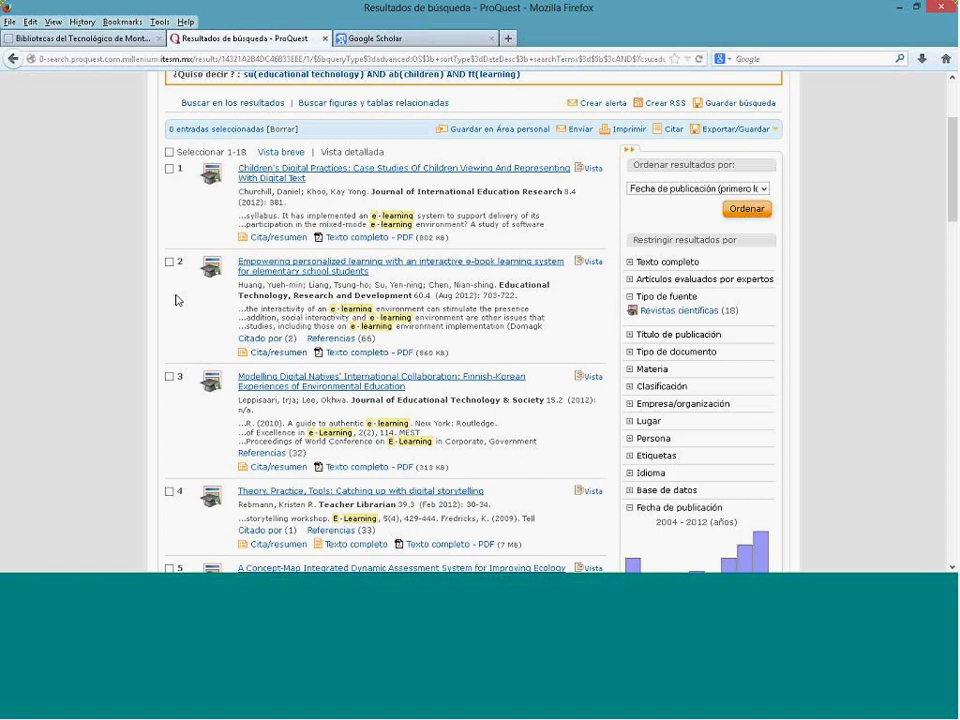
{"action": "left_click_drag", "start_coordinate": [373, 192], "coordinate": [567, 193]}
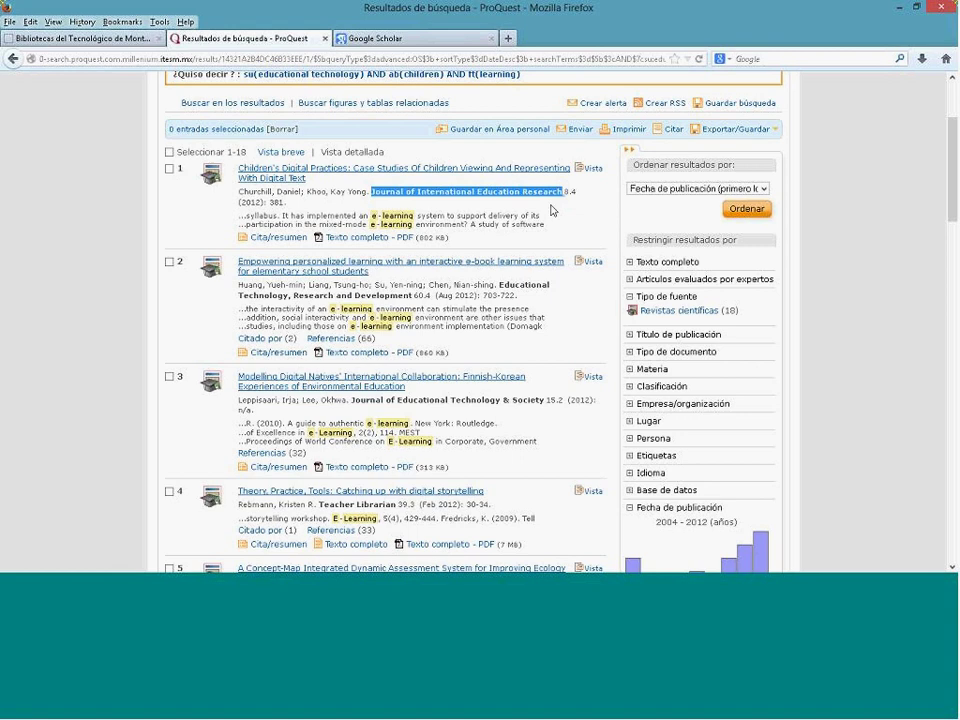
{"action": "left_click", "coordinate": [563, 219]}
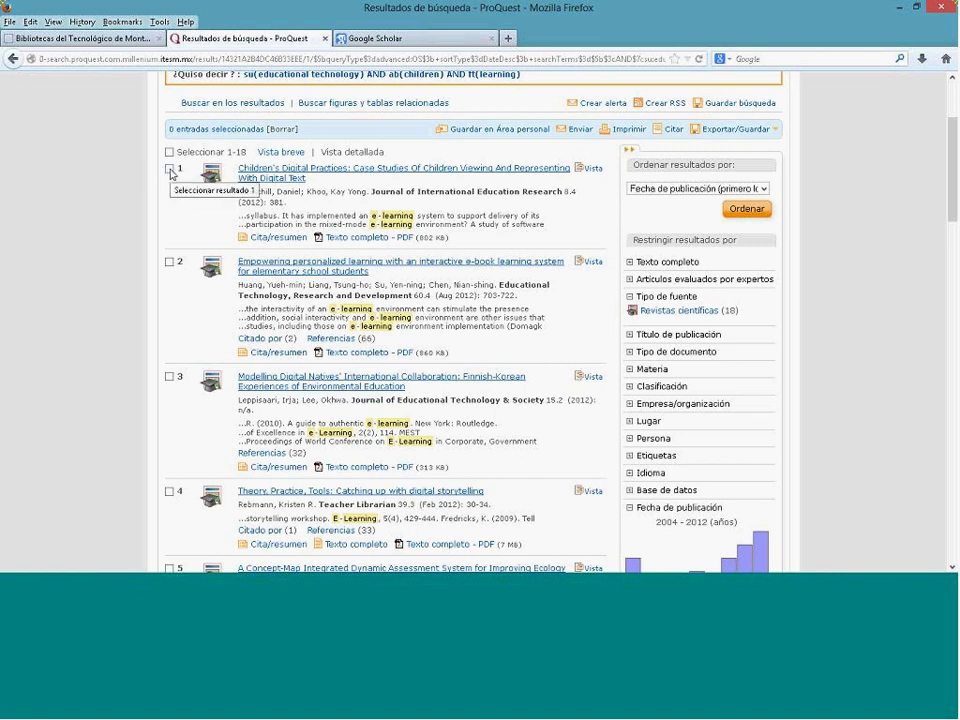
Step: Tick the checkboxes of search results 1, 2, 3 and 4
{"action": "left_click", "coordinate": [169, 169]}
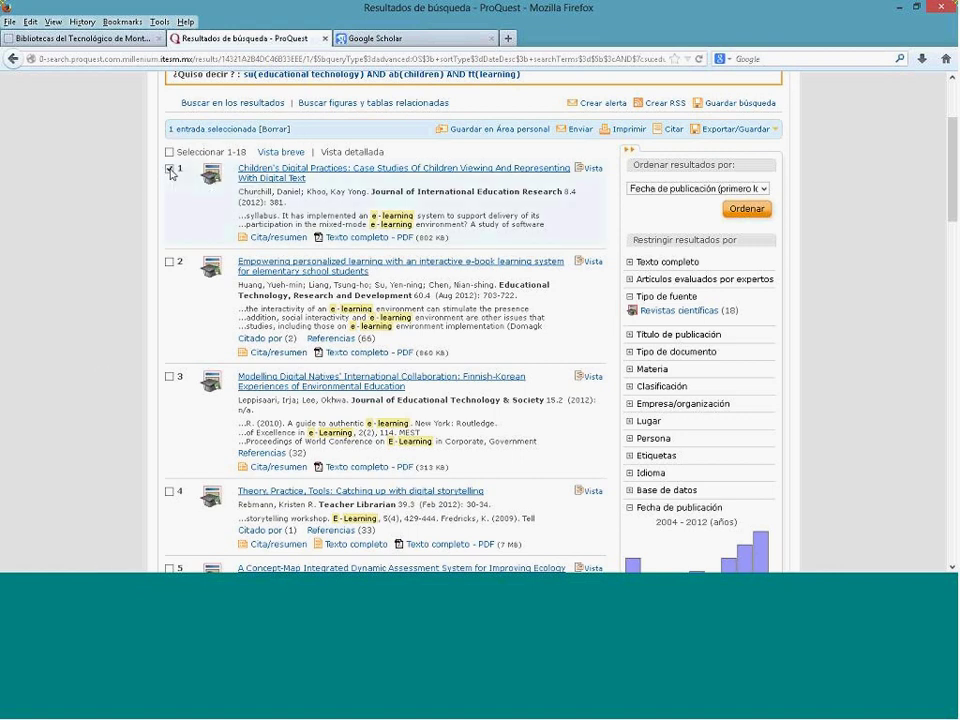
{"action": "left_click", "coordinate": [170, 263]}
{"action": "left_click", "coordinate": [169, 377]}
{"action": "scroll", "coordinate": [169, 378], "scroll_direction": "down", "scroll_amount": 3}
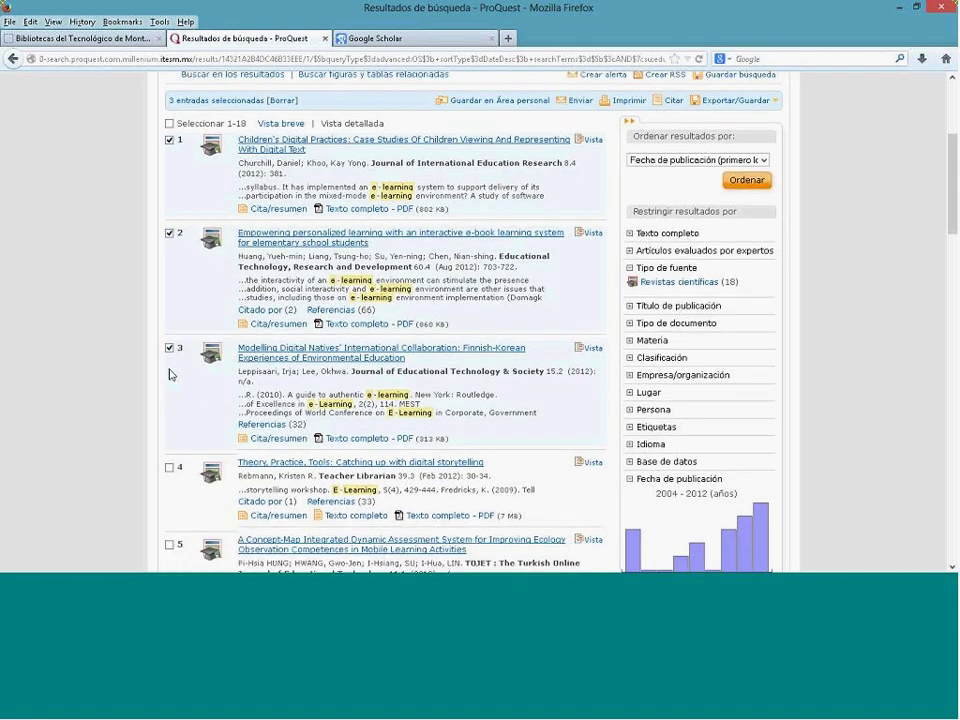
{"action": "left_click", "coordinate": [169, 340]}
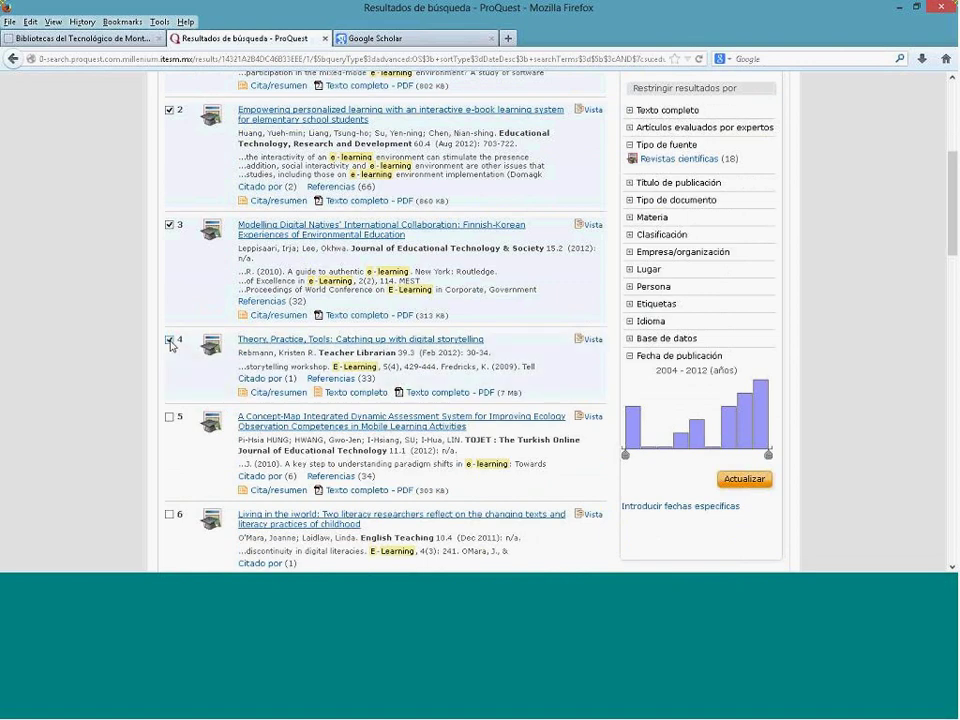
{"action": "scroll", "coordinate": [170, 343], "scroll_direction": "up", "scroll_amount": 6}
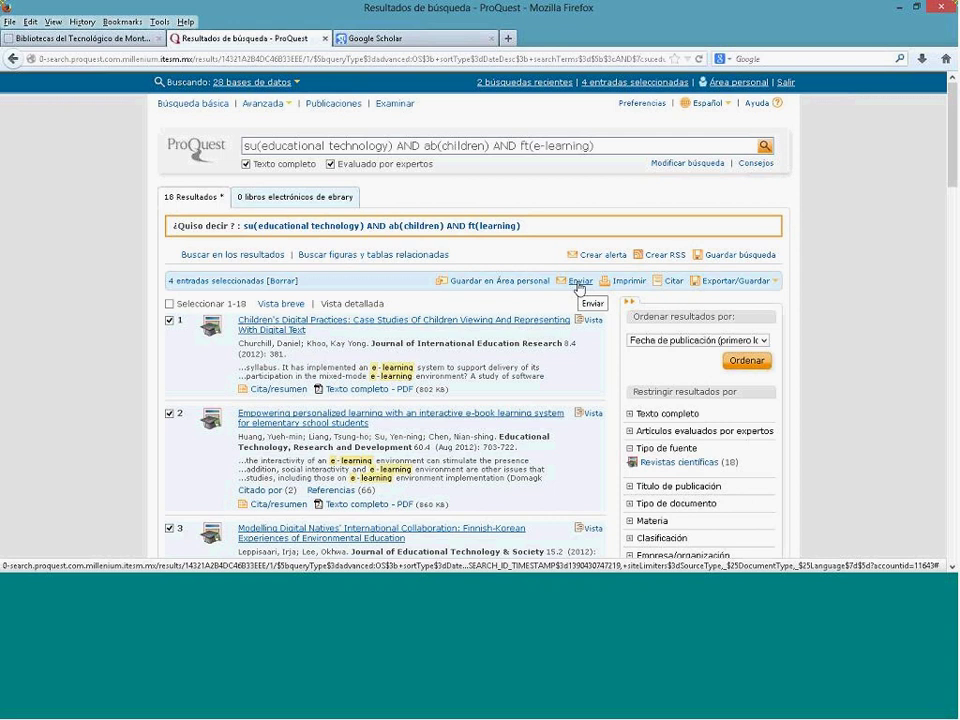
Step: Start an Enviar e-mail of the 4 selected entries with content 'Cita, resumen, indexación'
{"action": "left_click", "coordinate": [578, 284]}
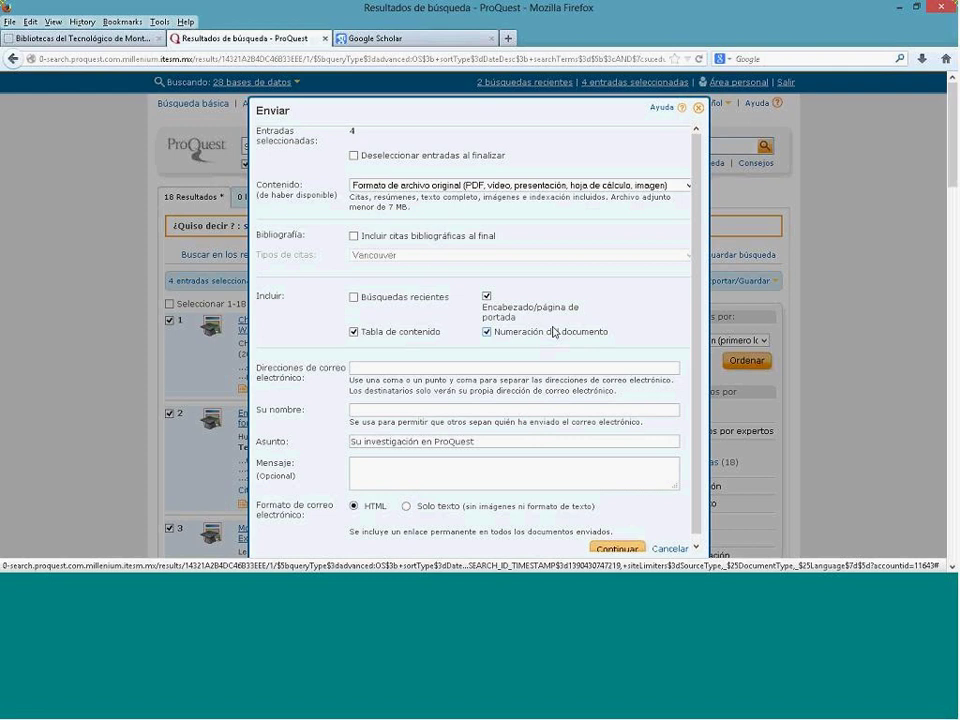
{"action": "left_click", "coordinate": [481, 189]}
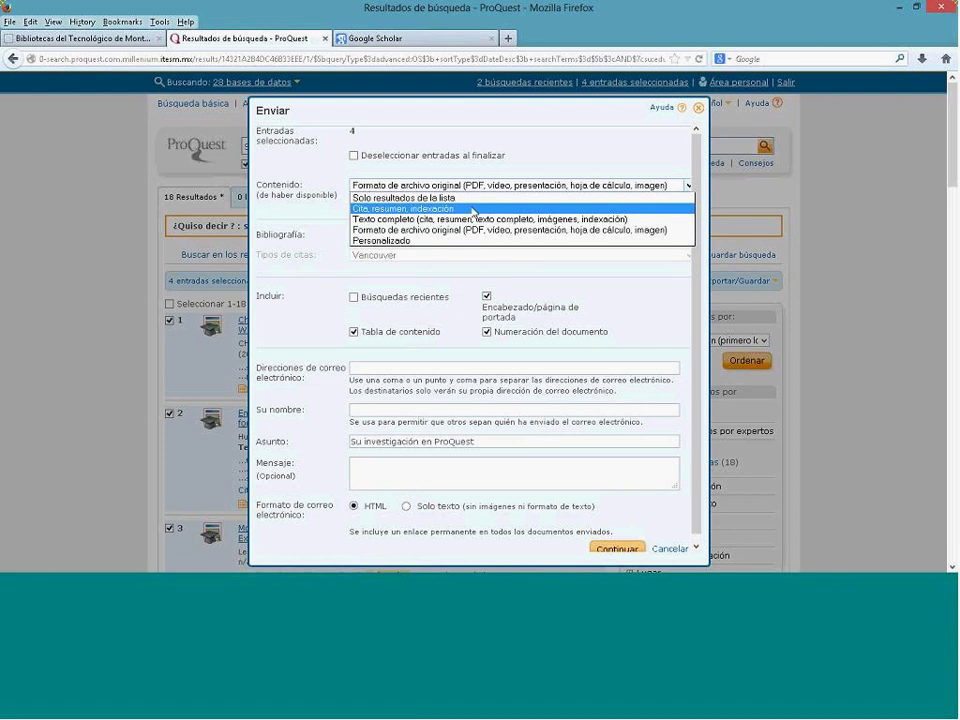
{"action": "left_click", "coordinate": [474, 209]}
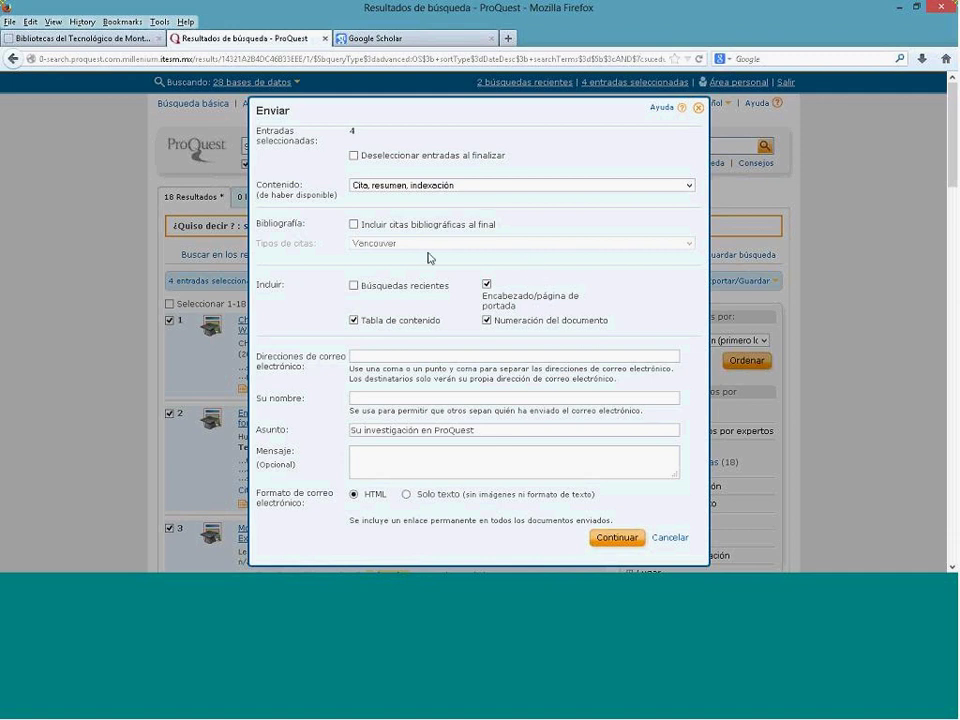
Step: Add end-of-message bibliographic citations in APA 6th edition style
{"action": "left_click", "coordinate": [354, 225]}
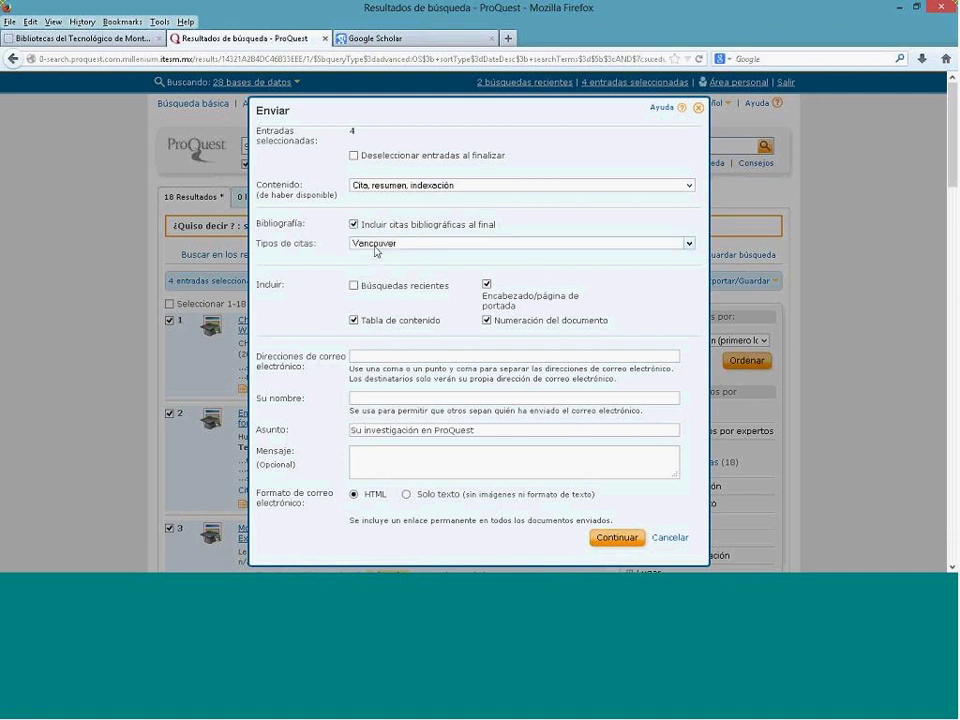
{"action": "left_click", "coordinate": [376, 246]}
{"action": "scroll", "coordinate": [400, 323], "scroll_direction": "up", "scroll_amount": 1}
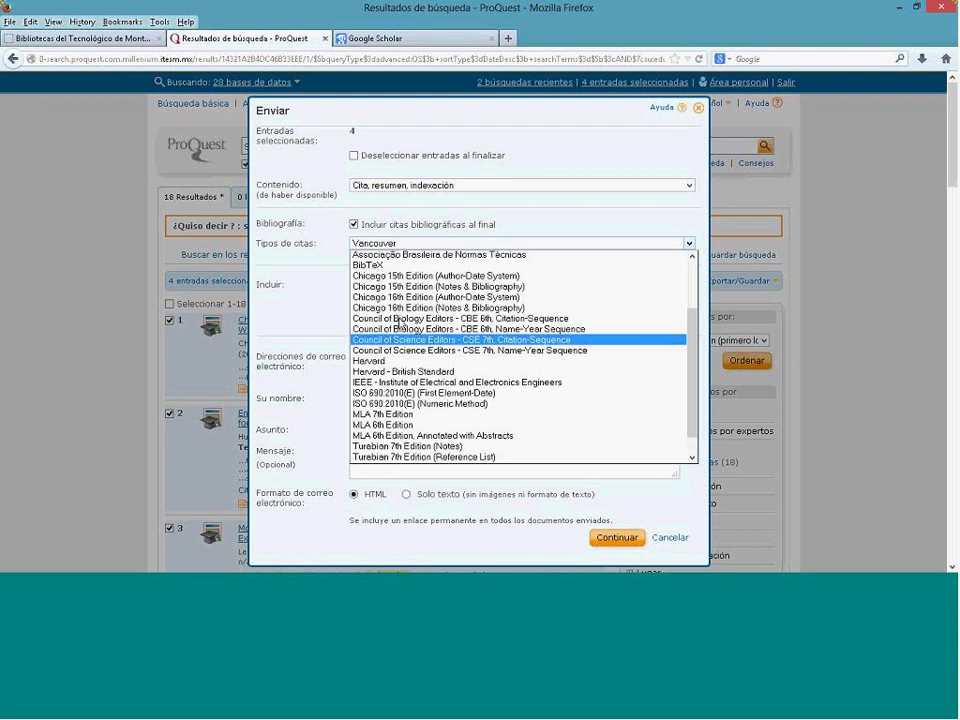
{"action": "scroll", "coordinate": [400, 322], "scroll_direction": "up", "scroll_amount": 2}
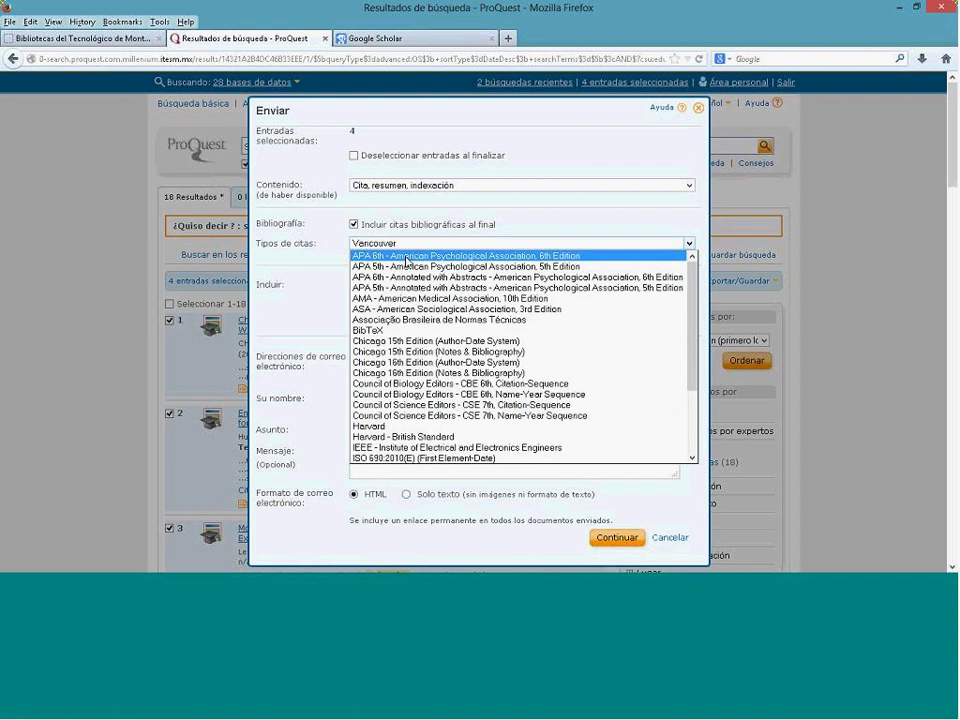
{"action": "left_click", "coordinate": [407, 258]}
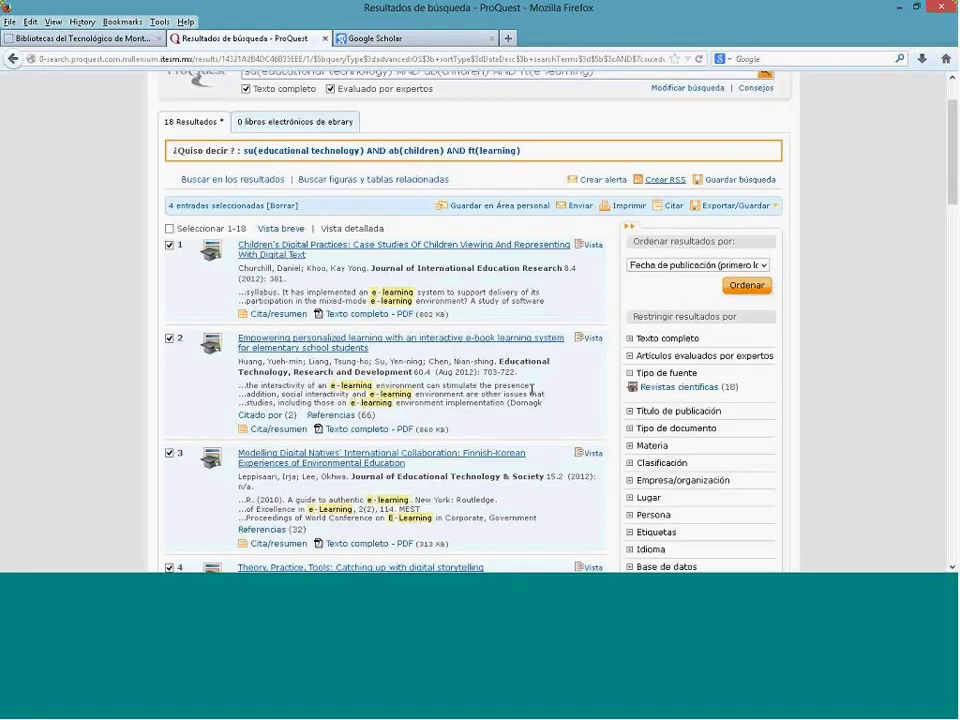
Step: Close the ProQuest e-mail form without sending and switch to the Google Scholar tab
{"action": "left_click", "coordinate": [698, 107]}
{"action": "left_click", "coordinate": [400, 42]}
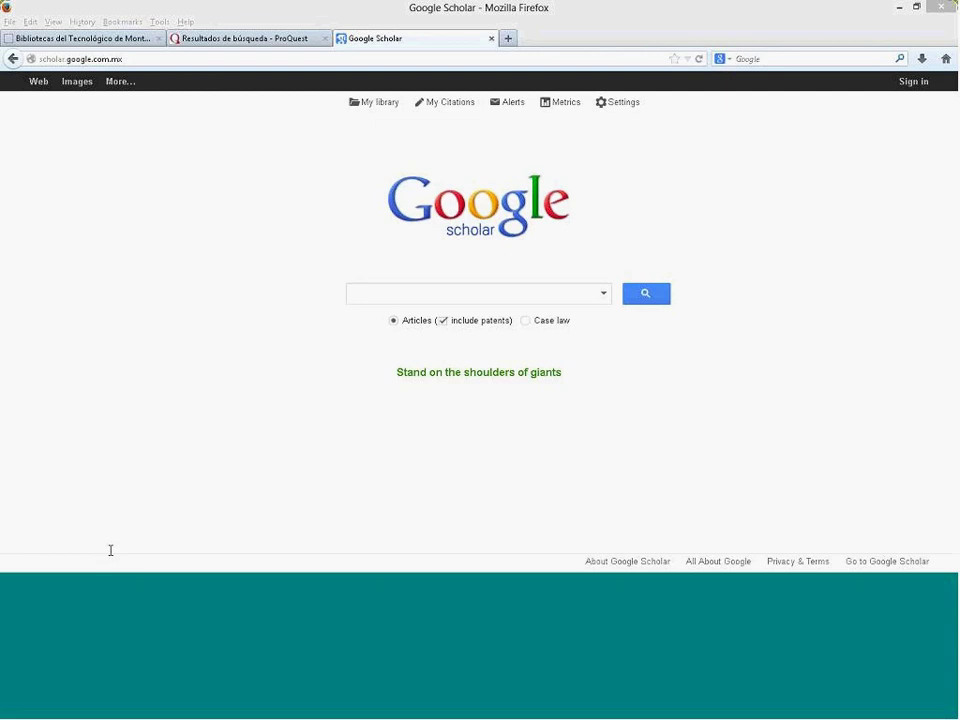
Step: Search Google Scholar for "innovación educativa" AND "modelos de acompañamiento"
{"action": "left_click", "coordinate": [380, 297]}
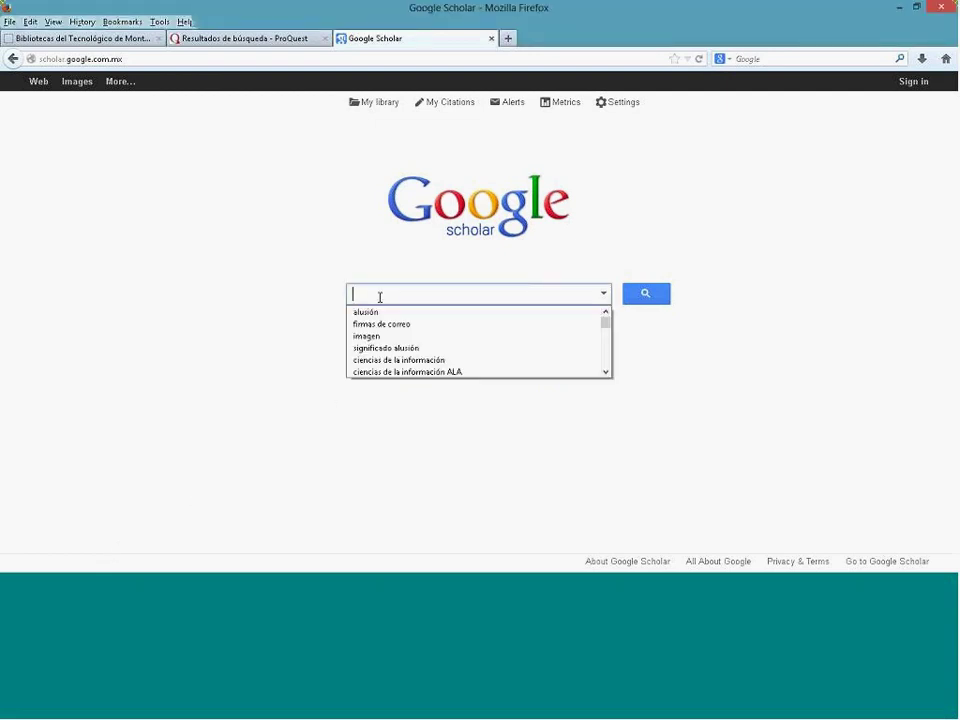
{"action": "type", "text": "\"inno"}
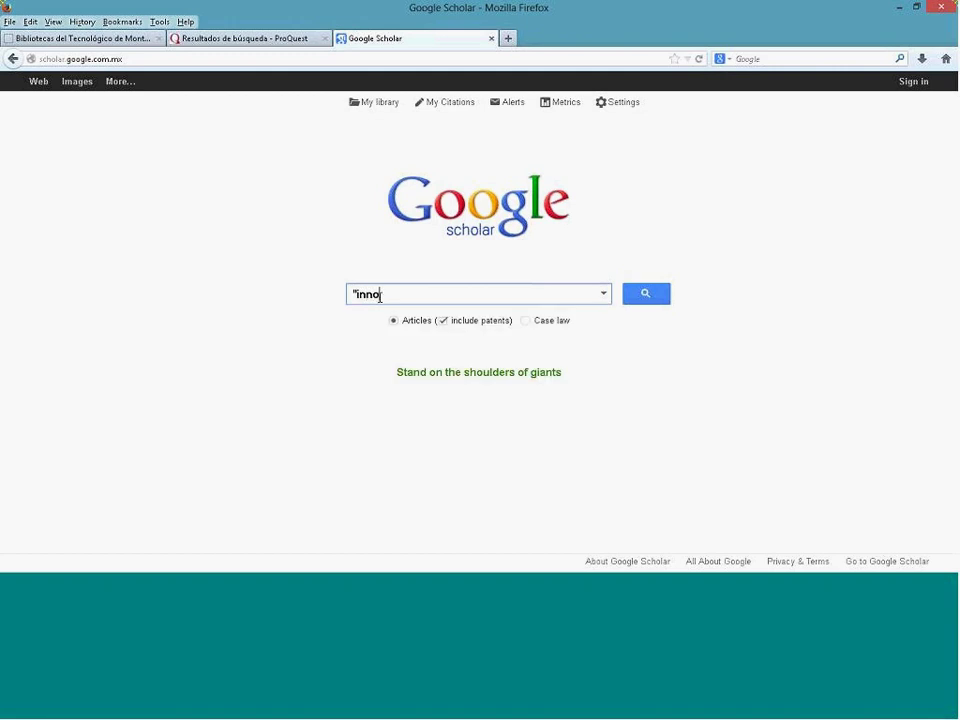
{"action": "type", "text": "vación educativa\""}
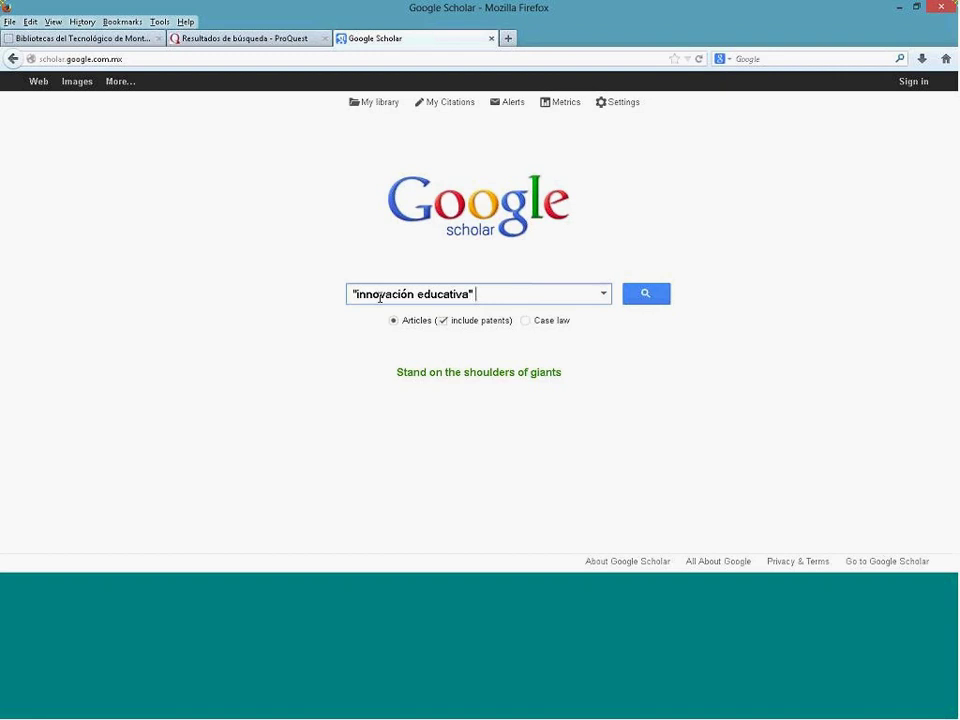
{"action": "type", "text": "AND \"modelos de a"}
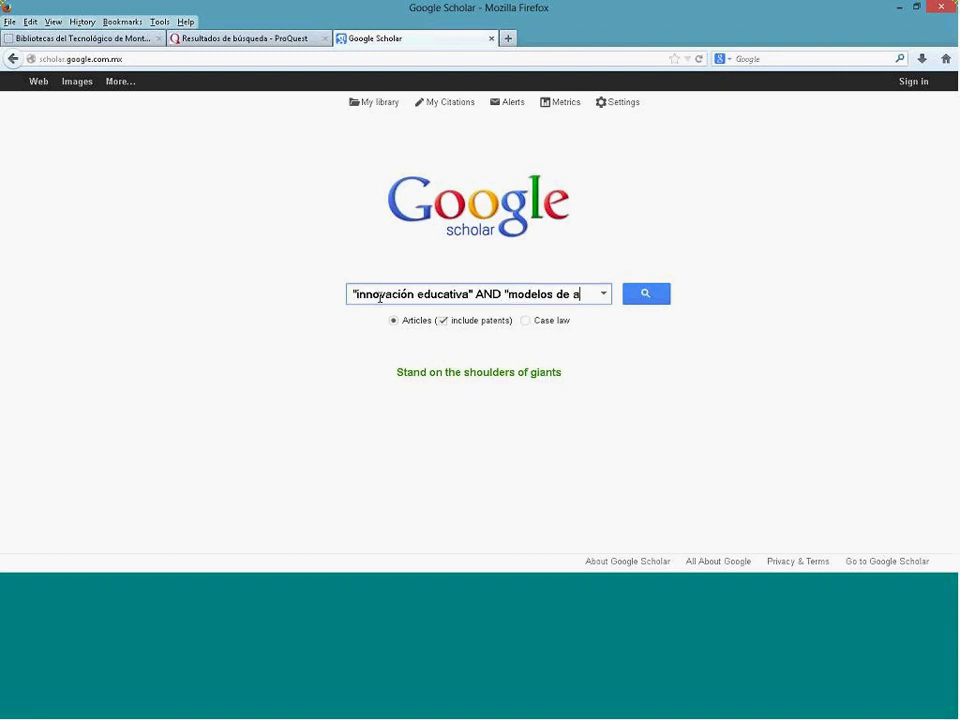
{"action": "type", "text": "compañamiento\""}
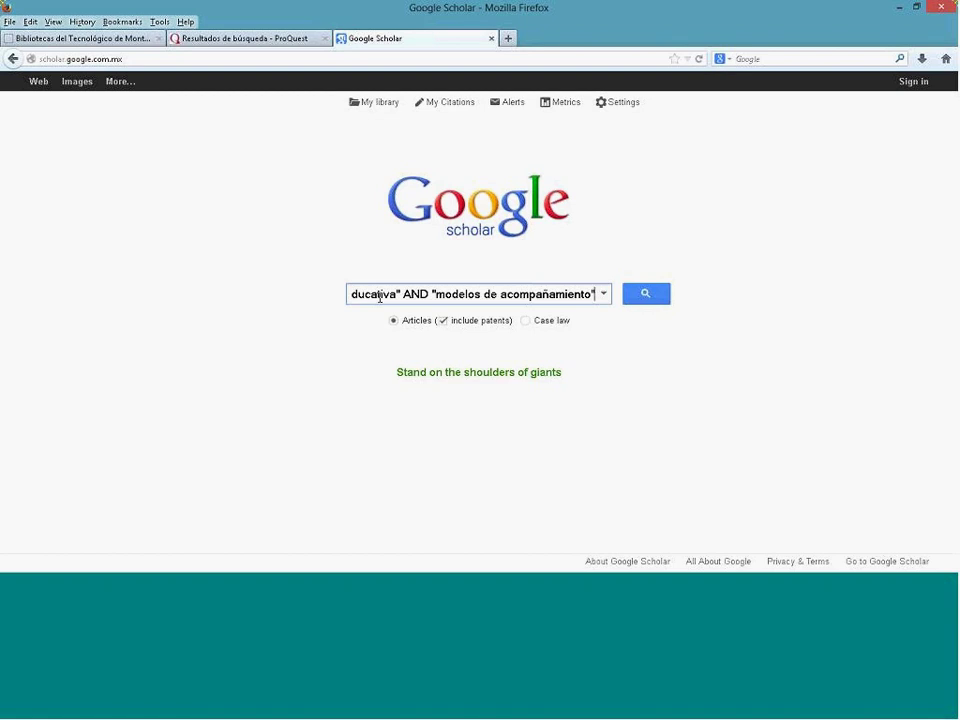
{"action": "key", "text": "Home"}
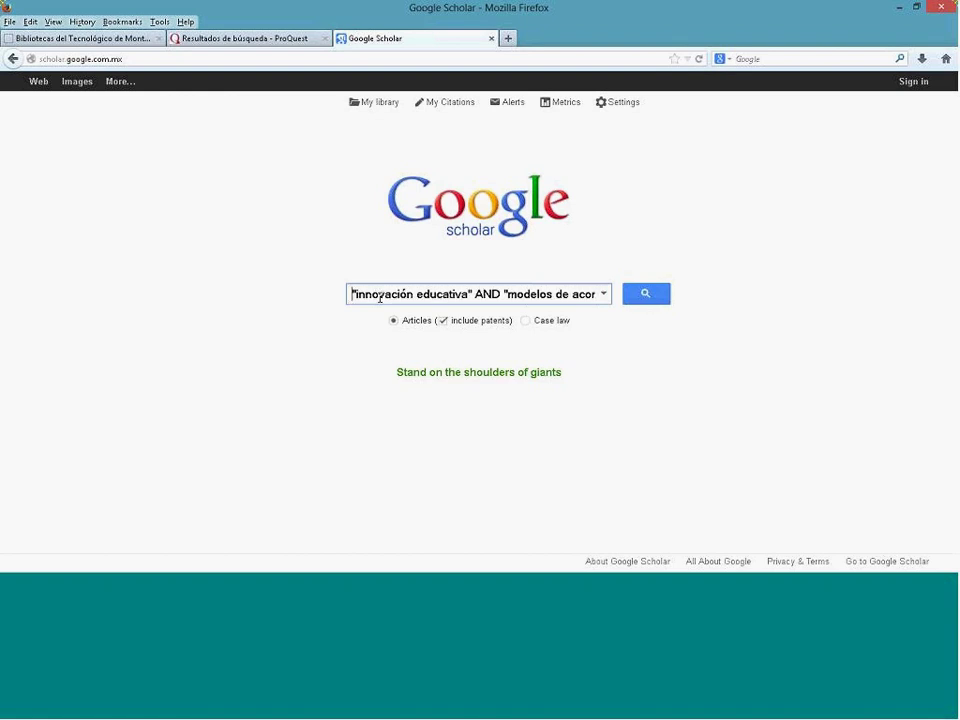
{"action": "key", "text": "shift+Right"}
{"action": "key", "text": "shift+Right"}
{"action": "key", "text": "shift+Right"}
{"action": "key", "text": "shift+Right"}
{"action": "key", "text": "shift+Right"}
{"action": "key", "text": "shift+Right"}
{"action": "key", "text": "shift+Right"}
{"action": "key", "text": "shift+Right"}
{"action": "key", "text": "shift+Right"}
{"action": "key", "text": "shift+Right"}
{"action": "key", "text": "shift+Right"}
{"action": "key", "text": "shift+Right"}
{"action": "key", "text": "shift+Right"}
{"action": "key", "text": "shift+Right"}
{"action": "key", "text": "shift+Right"}
{"action": "key", "text": "shift+Right"}
{"action": "key", "text": "shift+Right"}
{"action": "key", "text": "shift+Right"}
{"action": "key", "text": "shift+Right"}
{"action": "key", "text": "shift+Right"}
{"action": "key", "text": "shift+Right"}
{"action": "key", "text": "shift+Right"}
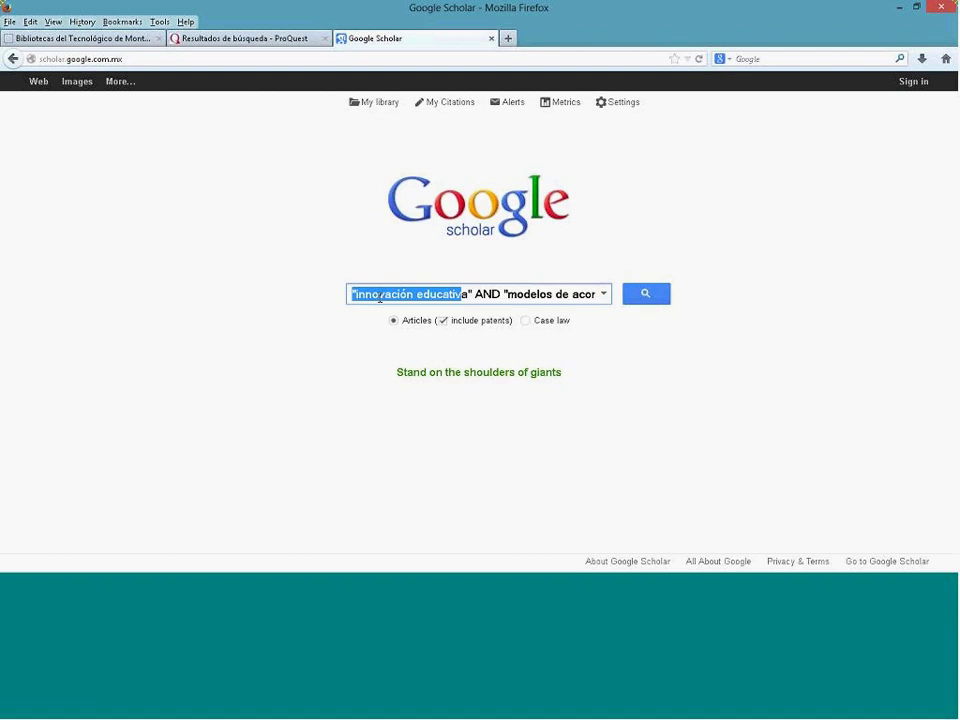
{"action": "key", "text": "Right"}
{"action": "key", "text": "Right"}
{"action": "key", "text": "Right"}
{"action": "key", "text": "Right"}
{"action": "key", "text": "Right"}
{"action": "key", "text": "Right"}
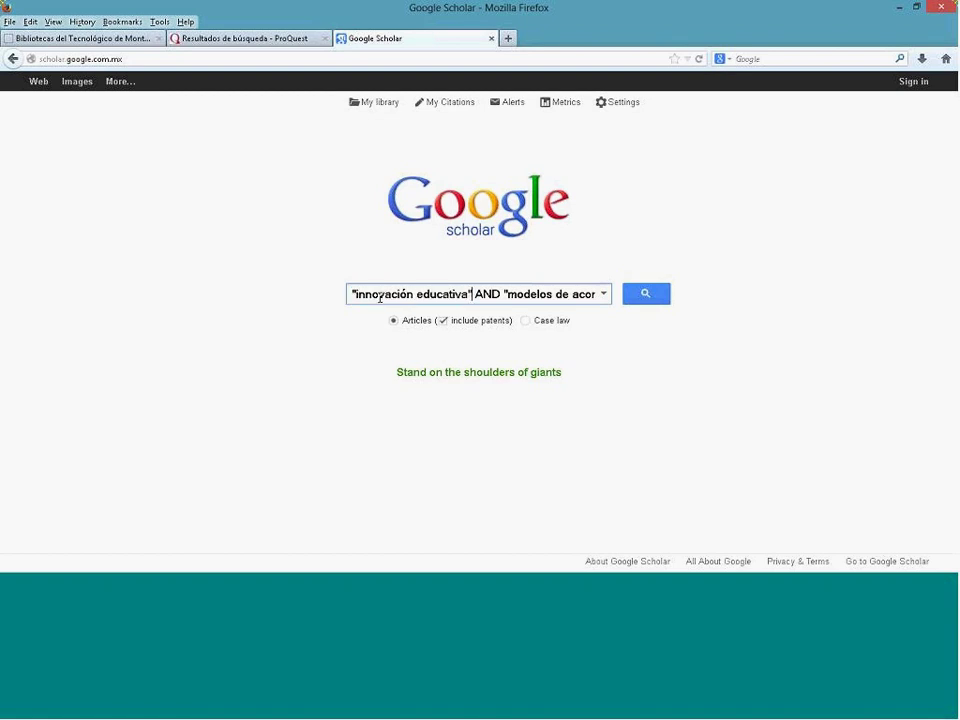
{"action": "key", "text": "shift+Right"}
{"action": "key", "text": "shift+Right"}
{"action": "key", "text": "shift+Right"}
{"action": "key", "text": "shift+Right"}
{"action": "key", "text": "shift+Right"}
{"action": "key", "text": "shift+Right"}
{"action": "key", "text": "shift+Right"}
{"action": "key", "text": "shift+Right"}
{"action": "key", "text": "shift+Right"}
{"action": "key", "text": "shift+Right"}
{"action": "key", "text": "shift+Right"}
{"action": "key", "text": "shift+Right"}
{"action": "key", "text": "shift+Right"}
{"action": "key", "text": "shift+Right"}
{"action": "key", "text": "shift+Right"}
{"action": "key", "text": "shift+Right"}
{"action": "key", "text": "shift+Right"}
{"action": "key", "text": "shift+Right"}
{"action": "key", "text": "shift+Right"}
{"action": "key", "text": "shift+Right"}
{"action": "key", "text": "shift+Right"}
{"action": "key", "text": "shift+Right"}
{"action": "key", "text": "shift+Right"}
{"action": "key", "text": "shift+Right"}
{"action": "key", "text": "shift+Right"}
{"action": "key", "text": "shift+Right"}
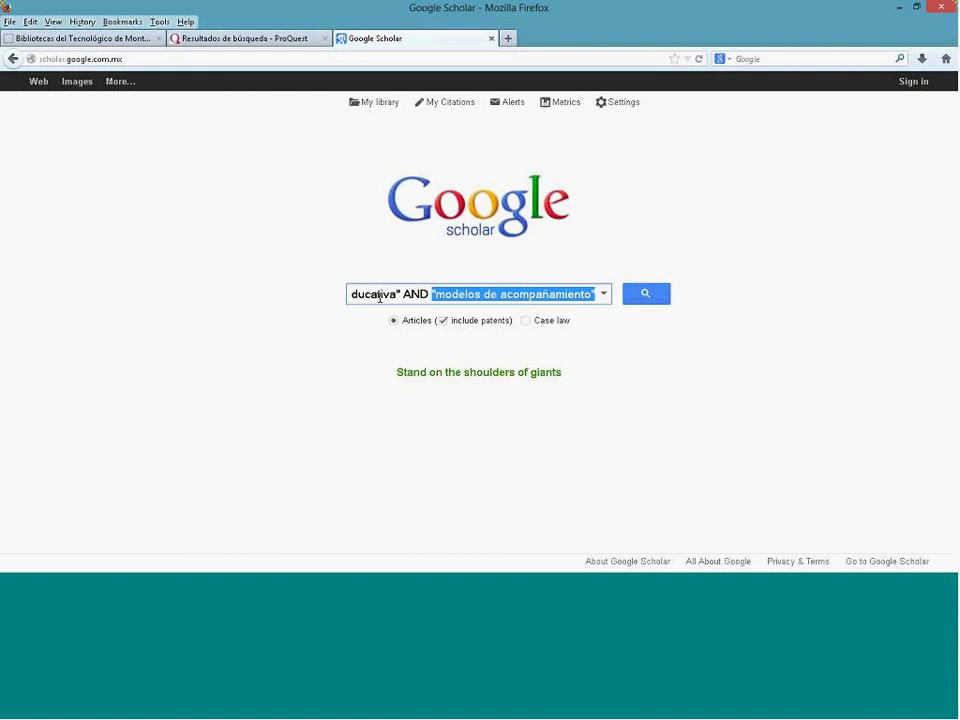
{"action": "left_click", "coordinate": [380, 296]}
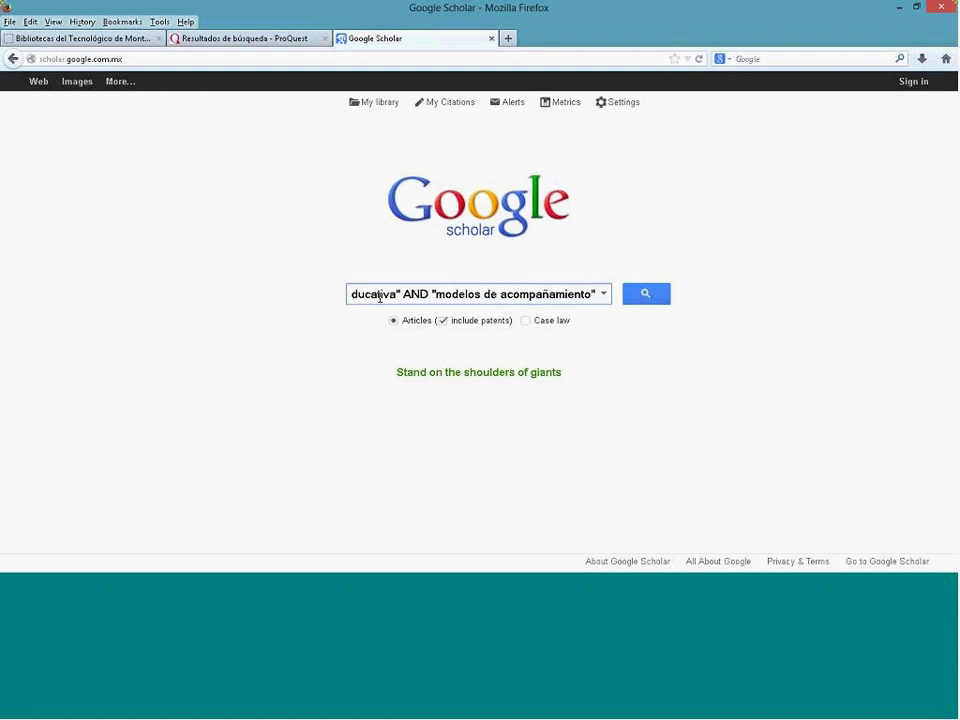
{"action": "key", "text": "Return"}
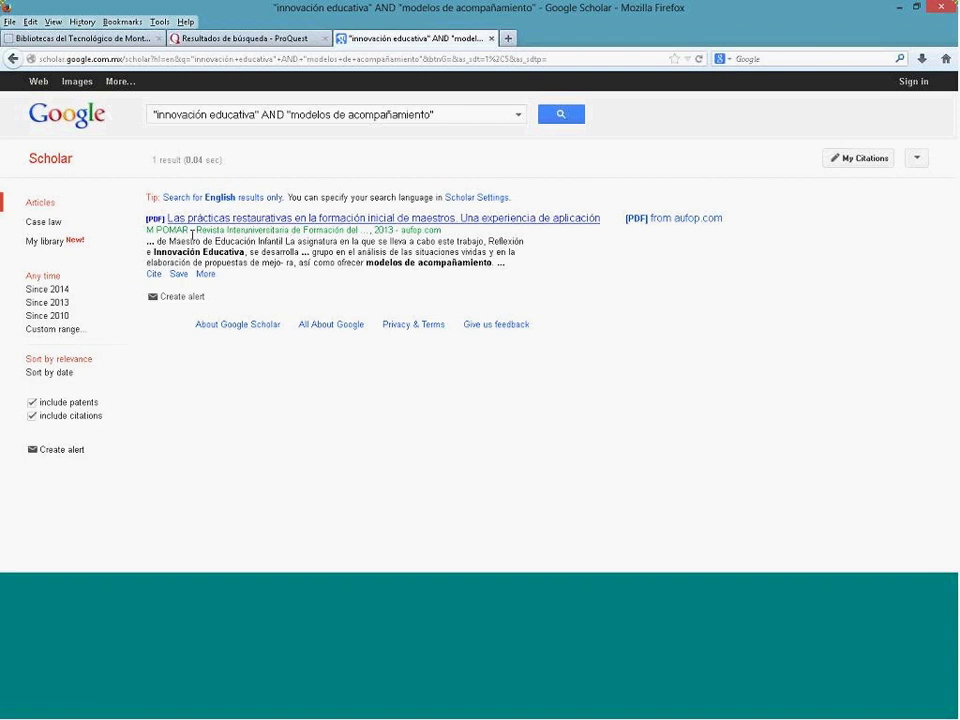
{"action": "left_click_drag", "start_coordinate": [196, 232], "coordinate": [360, 231]}
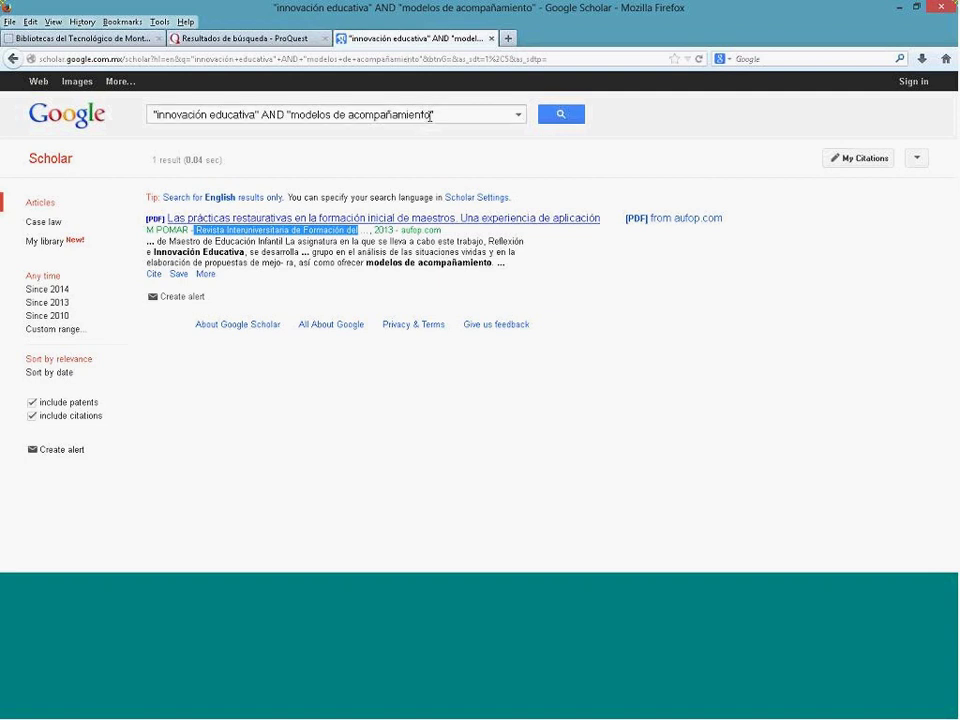
{"action": "left_click_drag", "start_coordinate": [430, 115], "coordinate": [287, 115]}
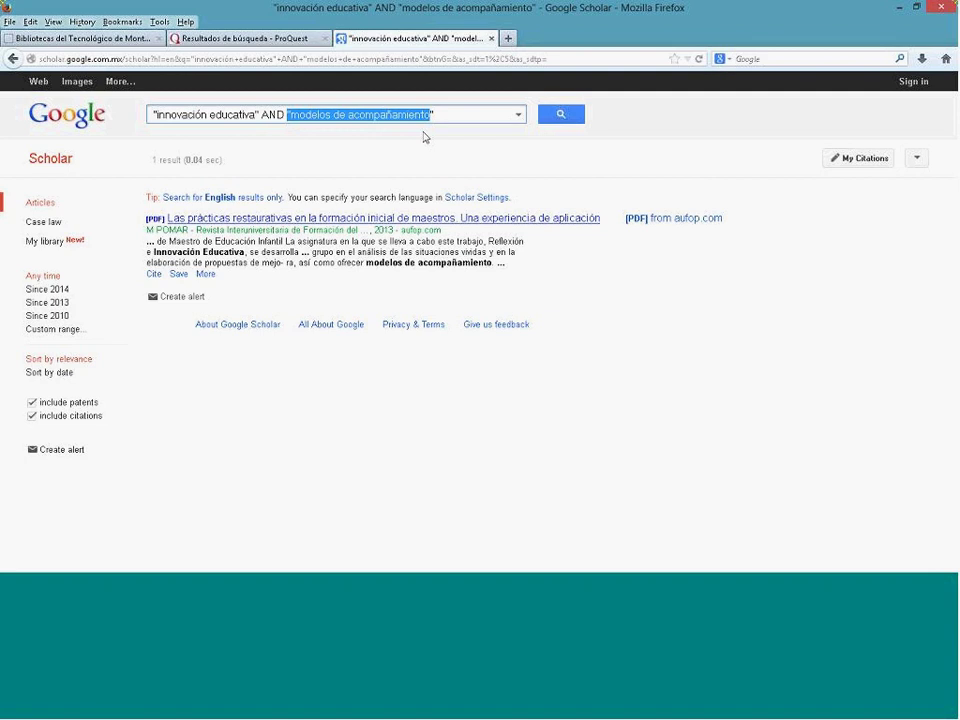
Step: Replace the second phrase with "educación primaria" and search, yielding about 7,160 results
{"action": "type", "text": "\"e"}
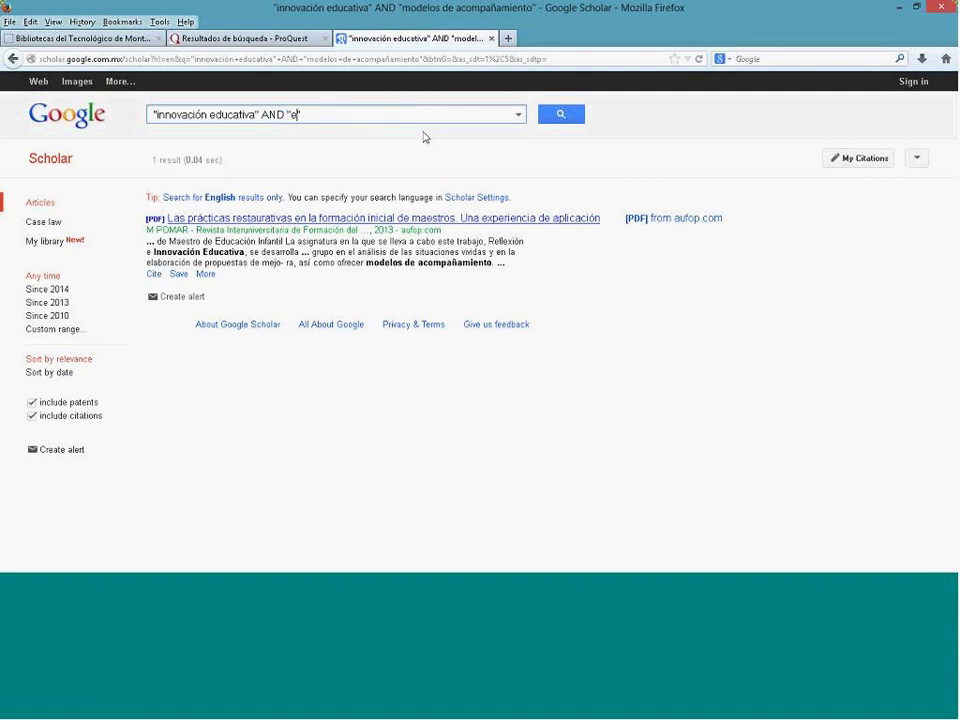
{"action": "type", "text": "ducación primaria\""}
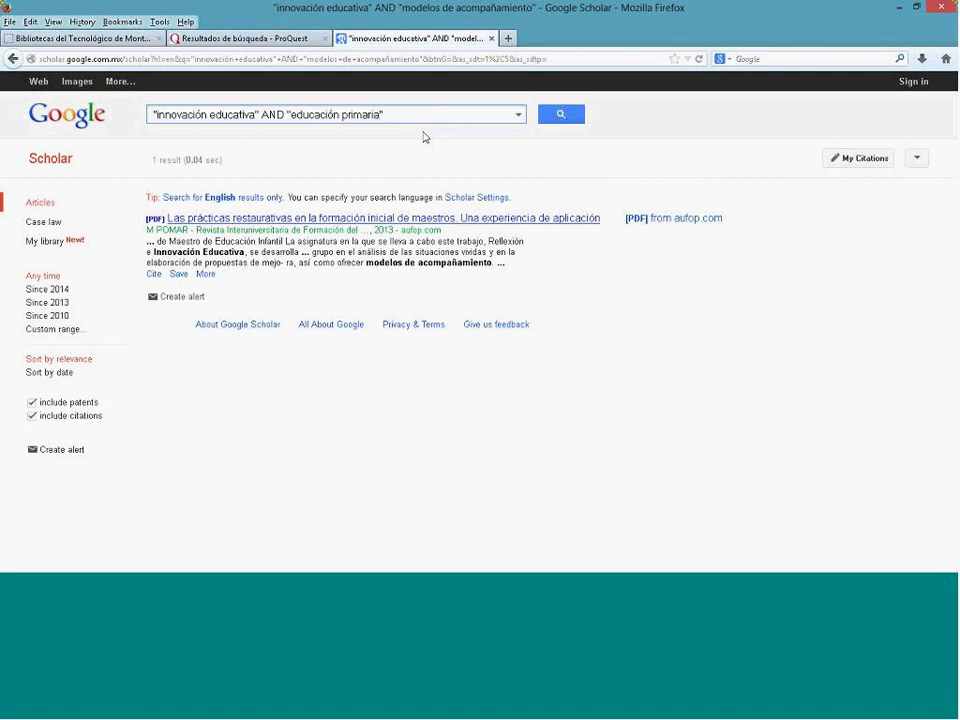
{"action": "key", "text": "Return"}
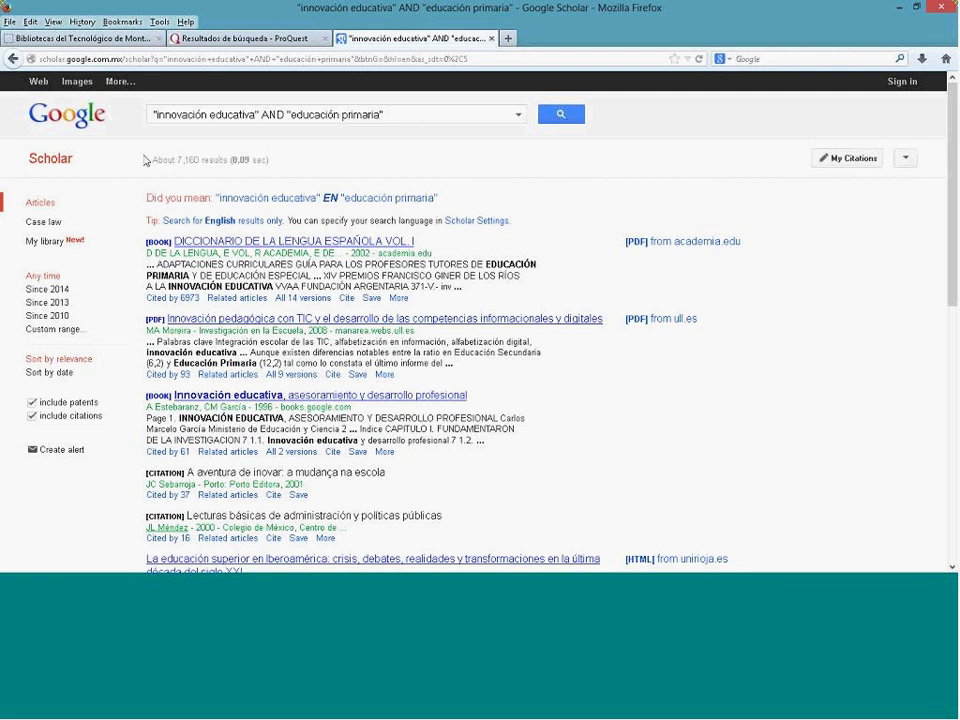
{"action": "left_click_drag", "start_coordinate": [154, 159], "coordinate": [200, 160]}
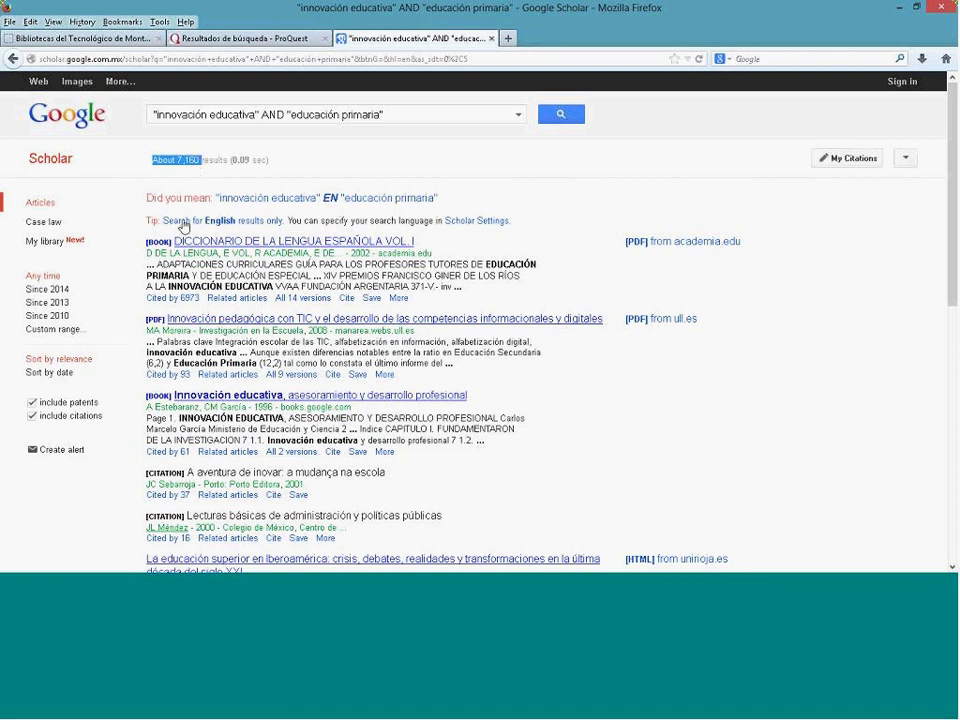
{"action": "left_click", "coordinate": [601, 274]}
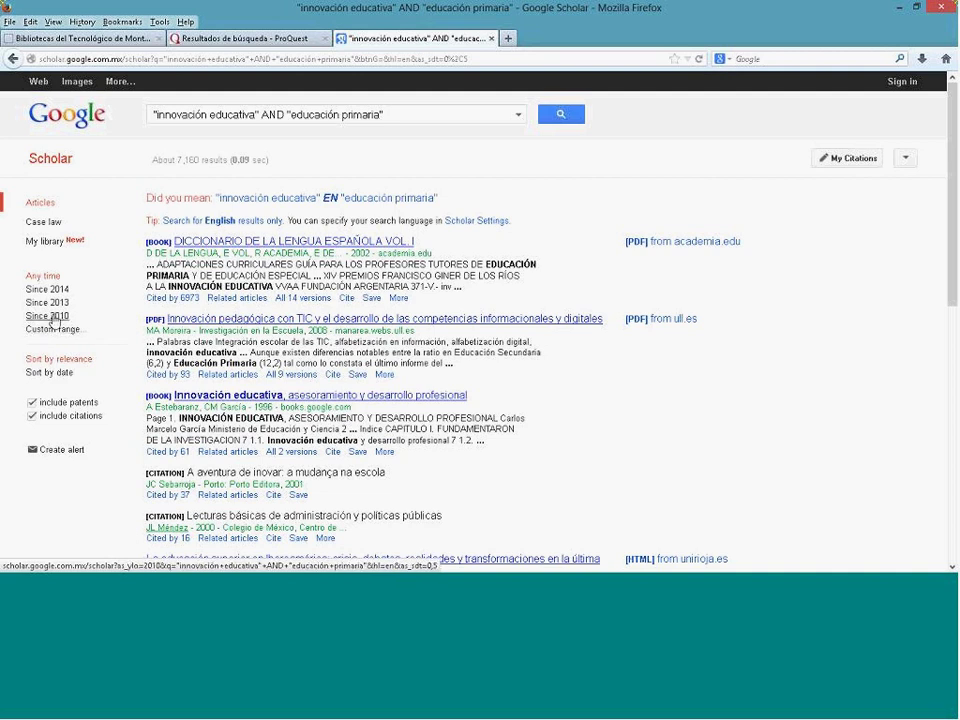
Step: Filter the results to Since 2010, cutting the count to about 2,500
{"action": "left_click", "coordinate": [53, 318]}
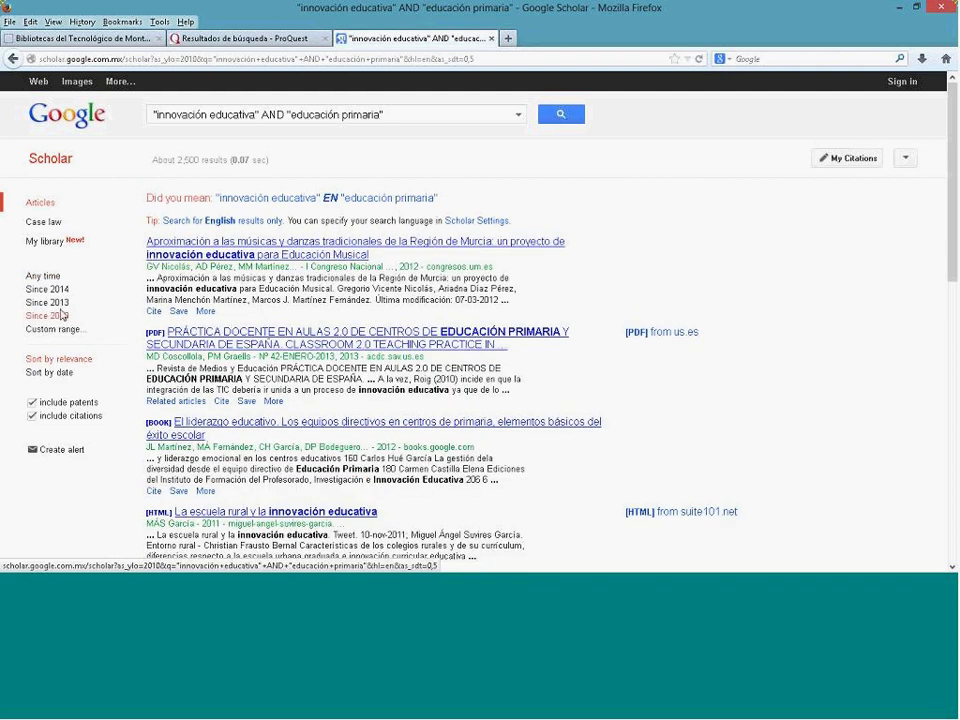
{"action": "left_click_drag", "start_coordinate": [151, 160], "coordinate": [204, 161]}
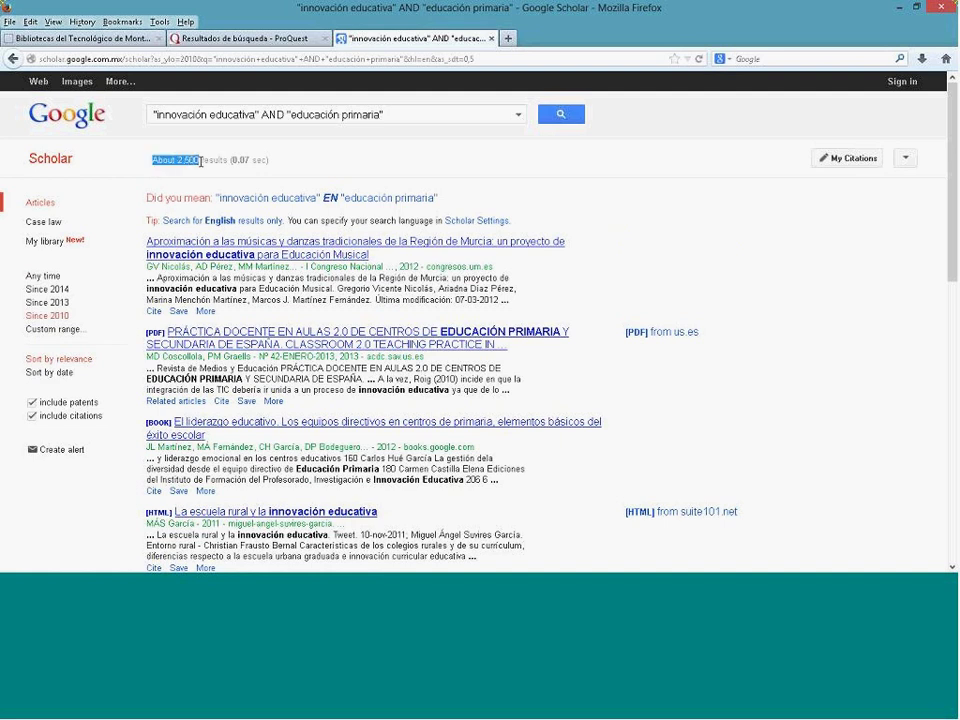
{"action": "left_click", "coordinate": [132, 292]}
Step: Filter to Since 2013 and browse the roughly 726 remaining results
{"action": "left_click", "coordinate": [64, 305]}
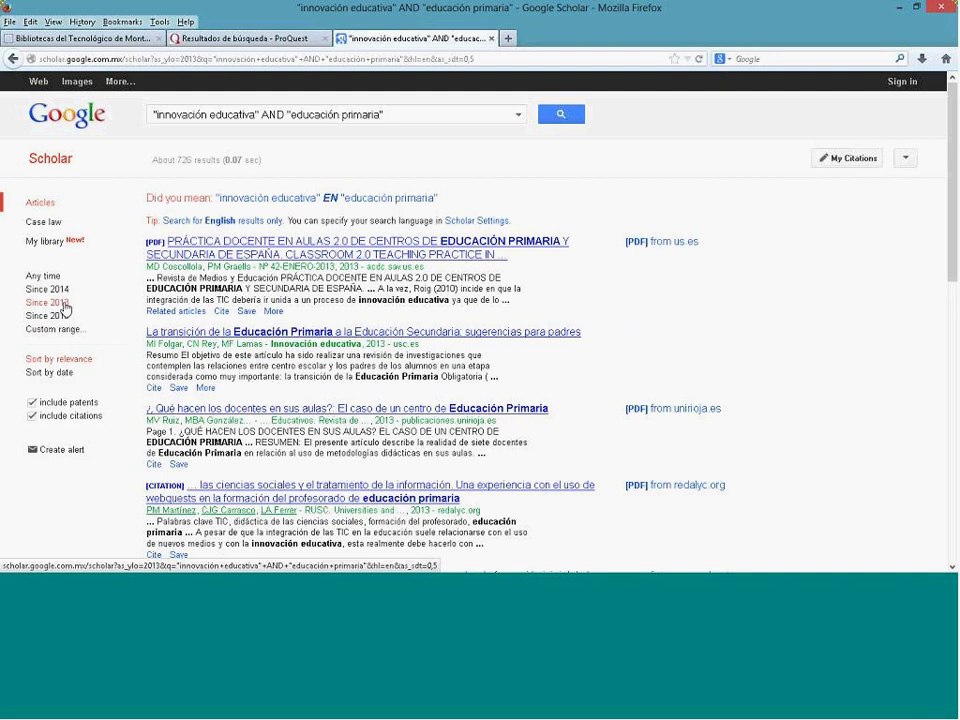
{"action": "scroll", "coordinate": [123, 300], "scroll_direction": "down", "scroll_amount": 3}
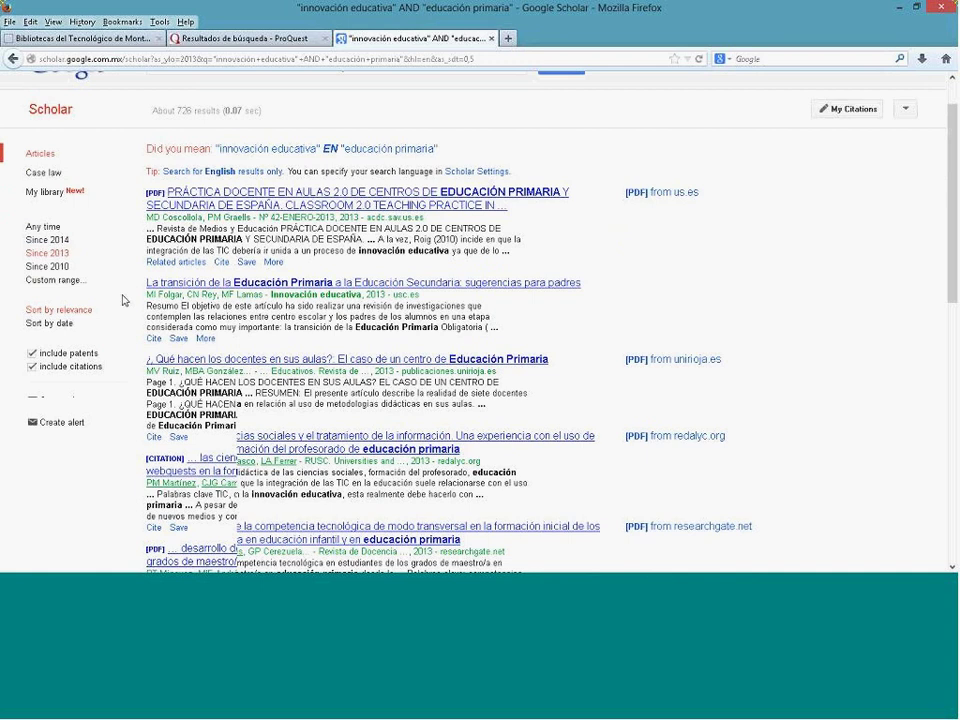
{"action": "scroll", "coordinate": [123, 300], "scroll_direction": "down", "scroll_amount": 2}
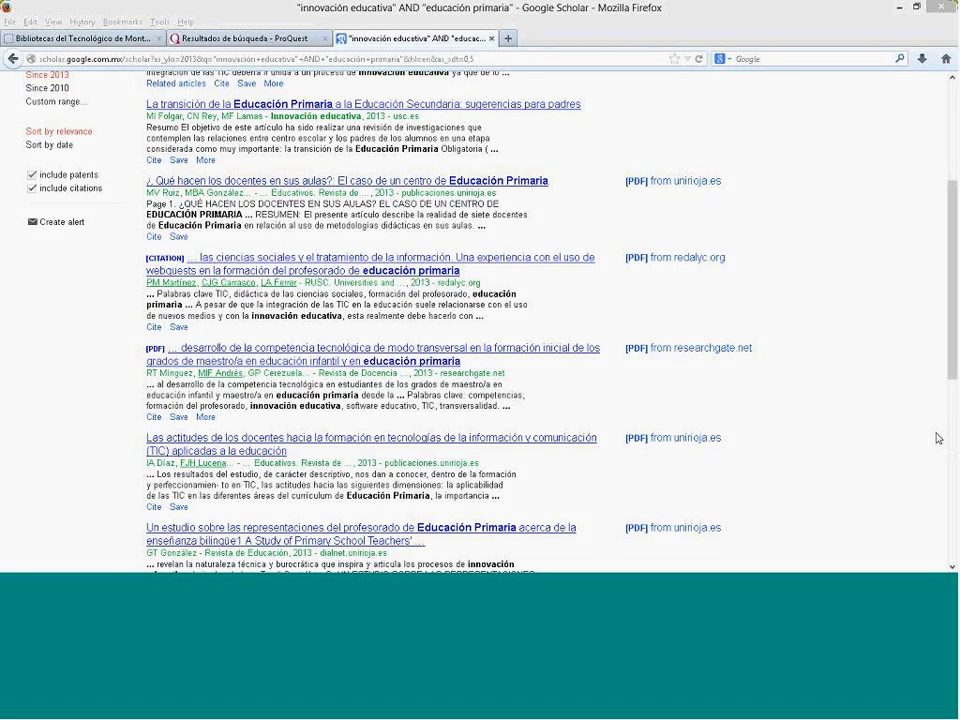
{"action": "left_click_drag", "start_coordinate": [953, 236], "coordinate": [953, 147]}
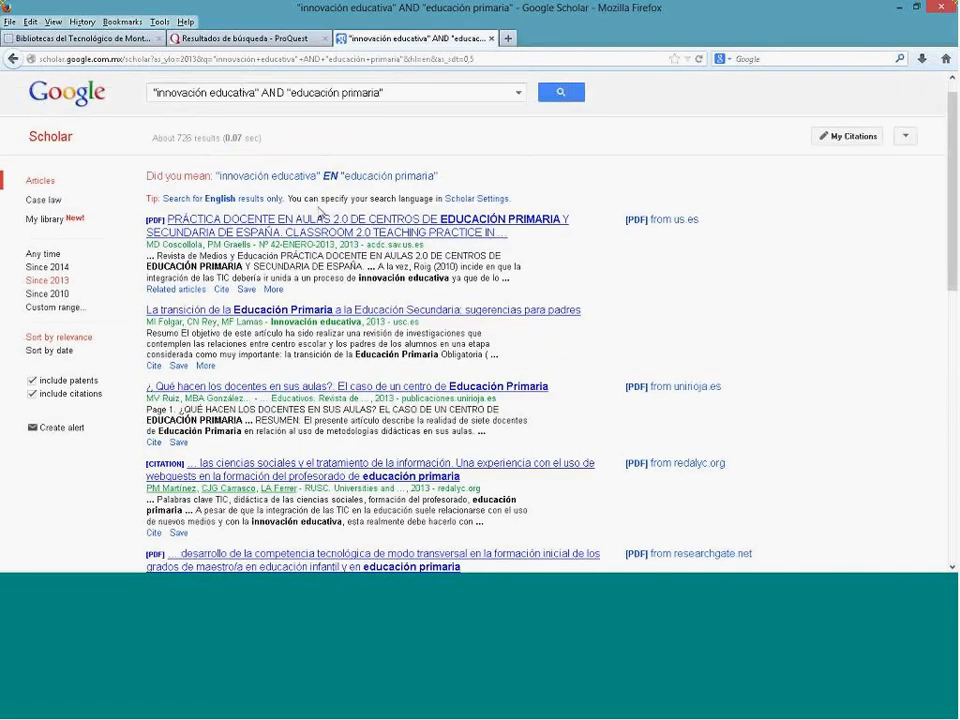
Step: From the library portal, open Mis Bases de Datos in a new tab
{"action": "left_click", "coordinate": [120, 40]}
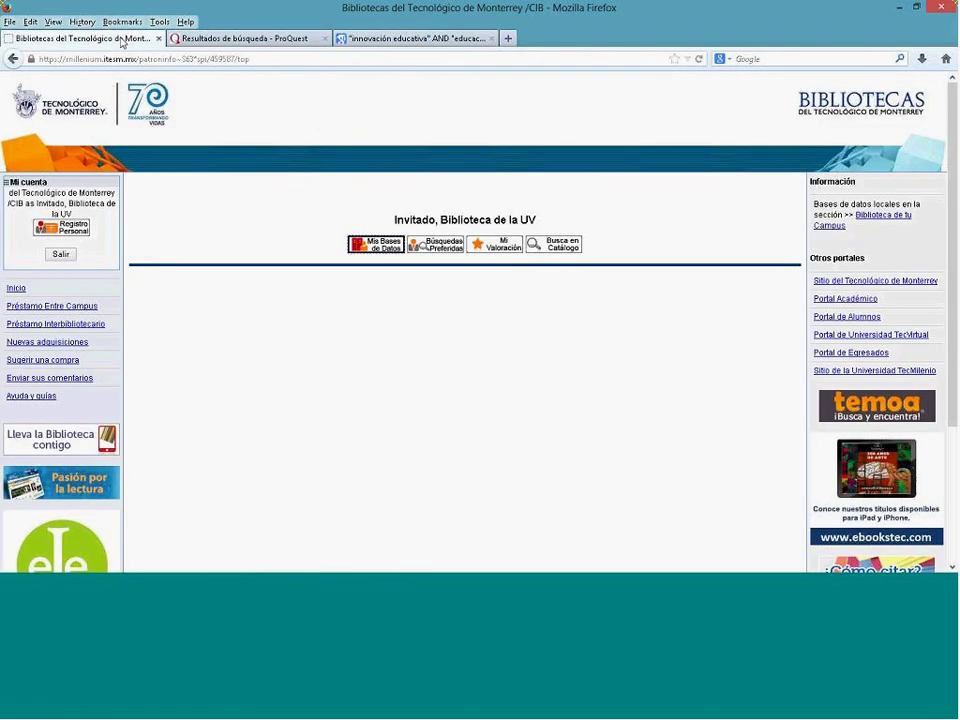
{"action": "right_click", "coordinate": [378, 247]}
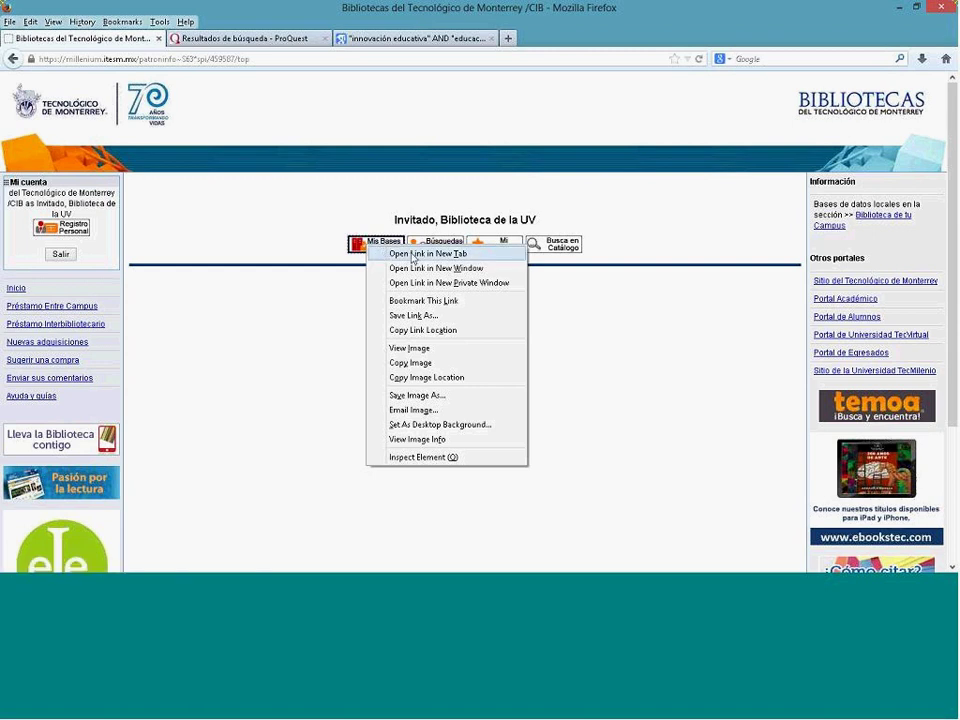
{"action": "left_click", "coordinate": [413, 255]}
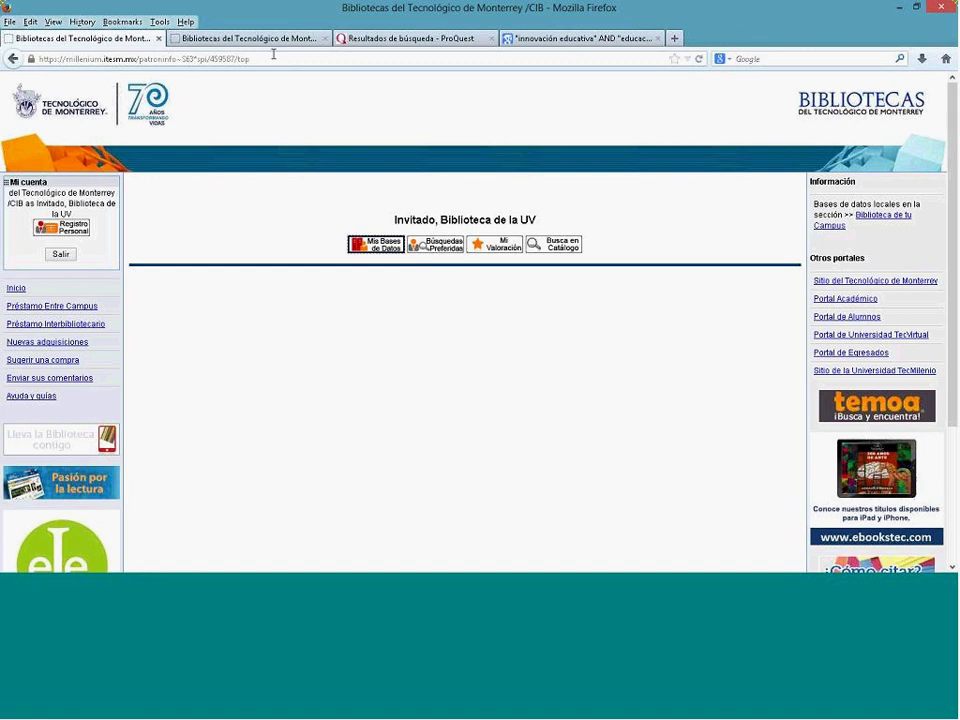
{"action": "left_click", "coordinate": [258, 42]}
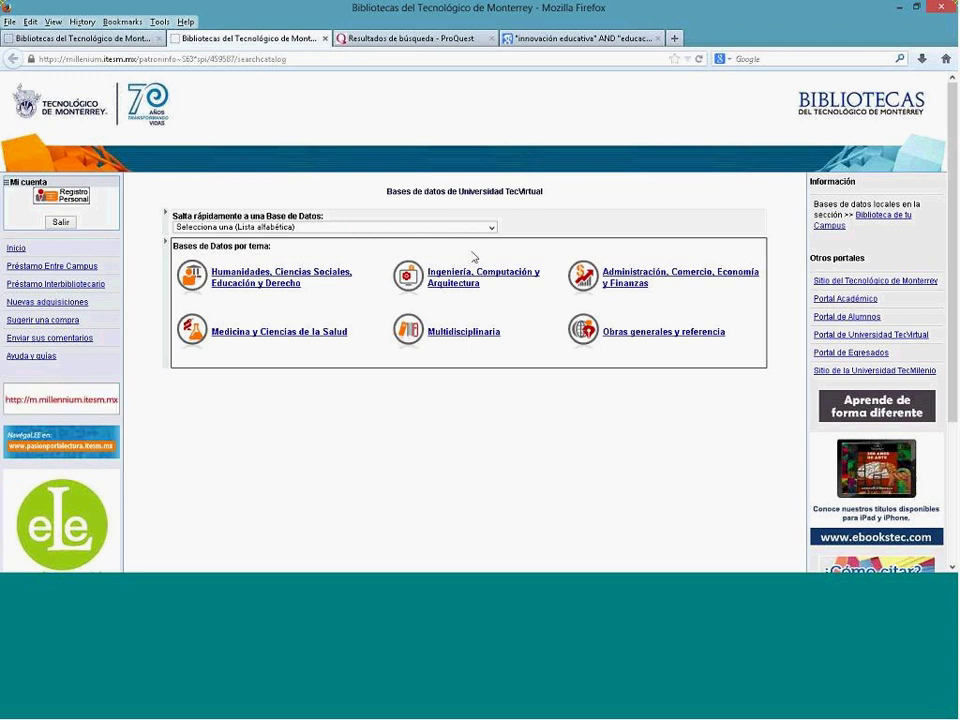
Step: Choose EBSCO Fuente Académica from the alphabetical database list
{"action": "left_click", "coordinate": [490, 227]}
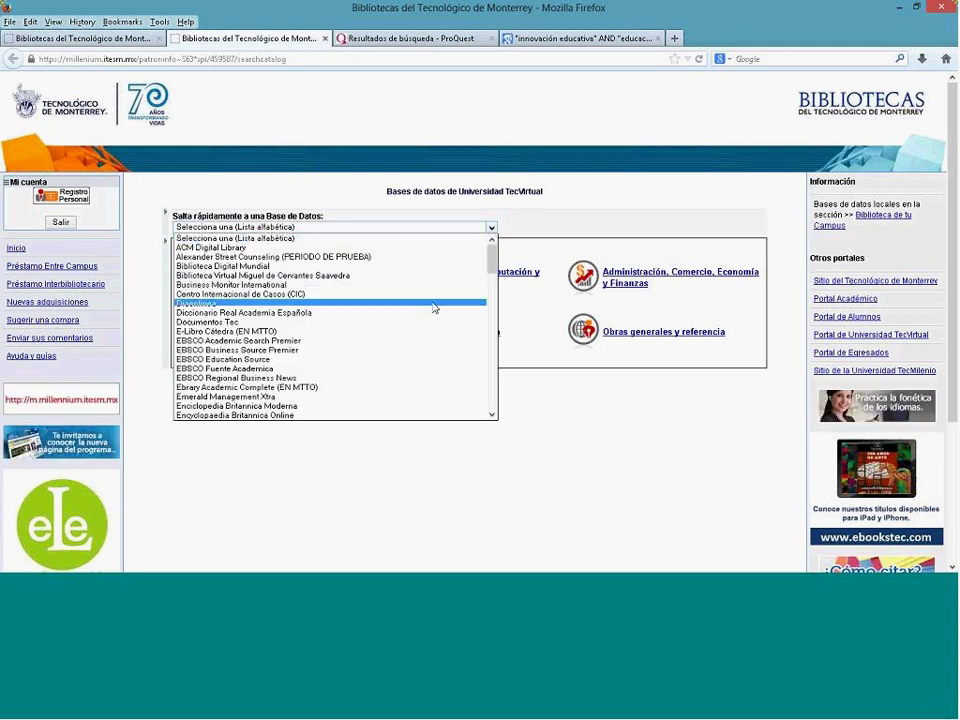
{"action": "scroll", "coordinate": [433, 306], "scroll_direction": "down", "scroll_amount": 4}
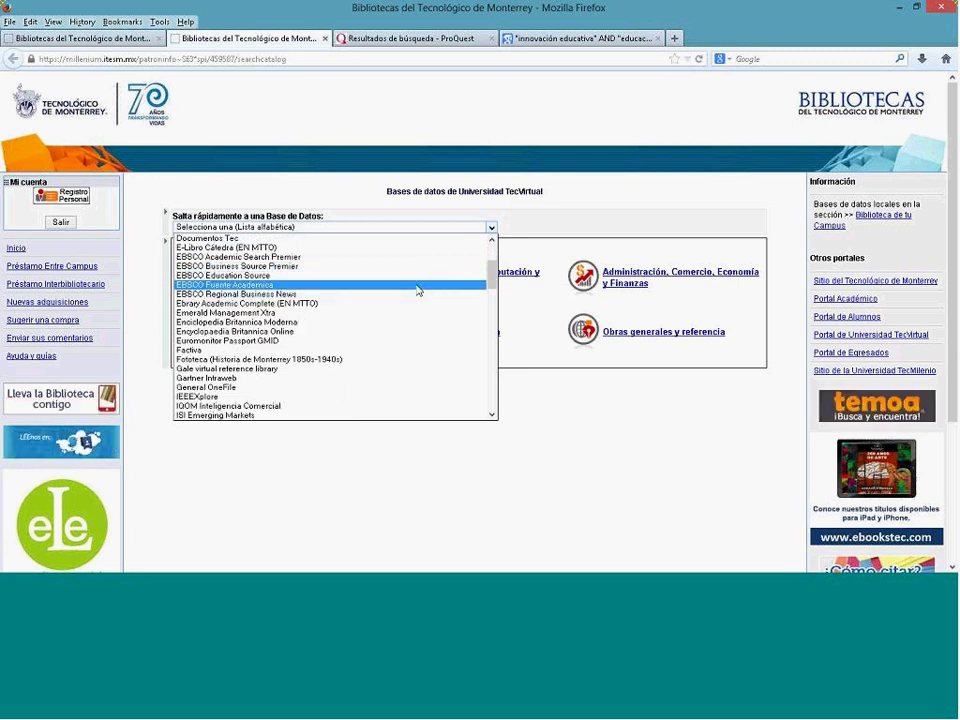
{"action": "left_click", "coordinate": [418, 288]}
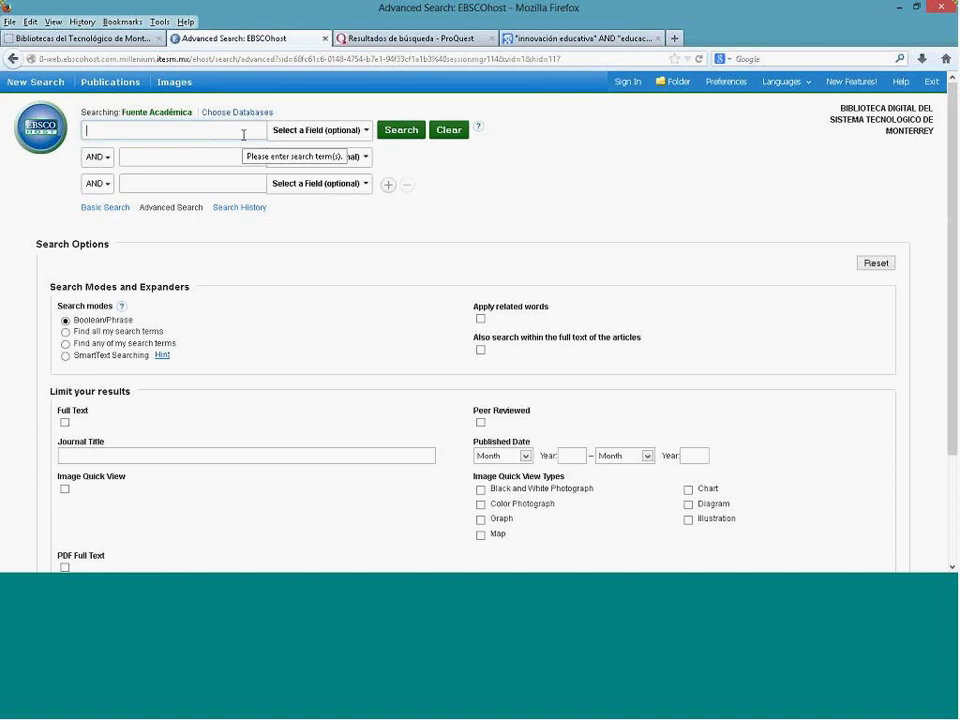
Step: Enter motivación and profesores as the two advanced search terms
{"action": "type", "text": "mot"}
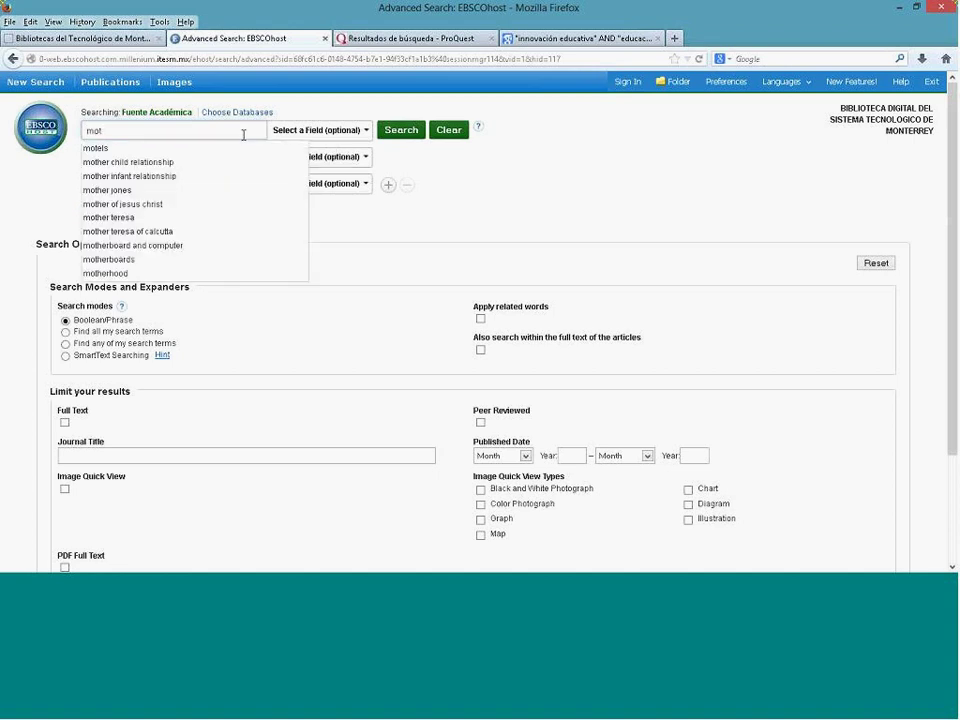
{"action": "type", "text": "ivación"}
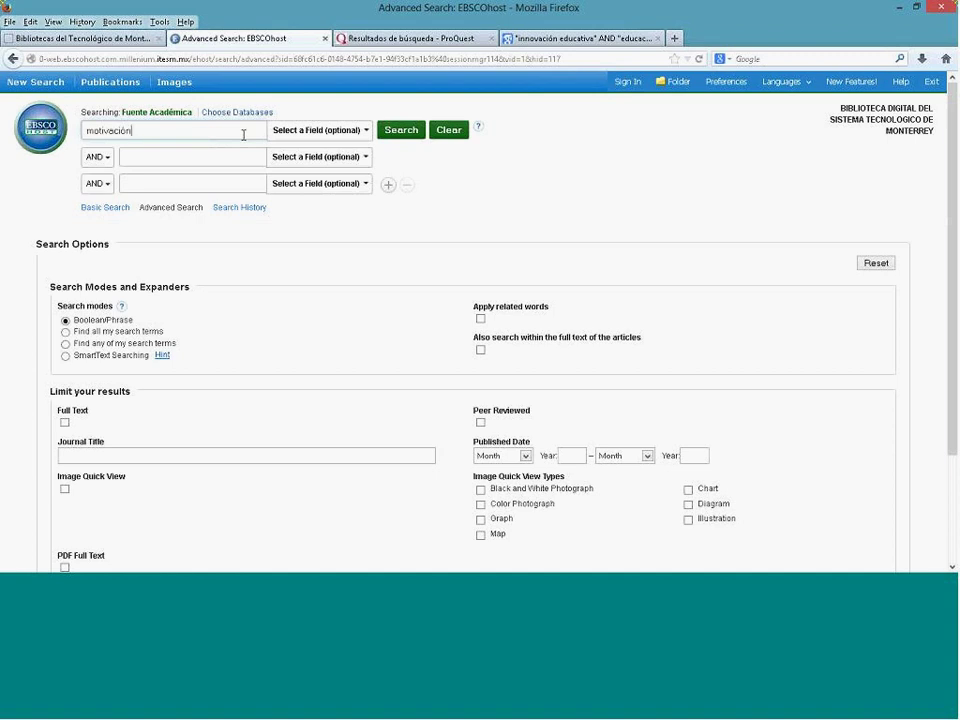
{"action": "left_click", "coordinate": [167, 158]}
{"action": "type", "text": "profesores"}
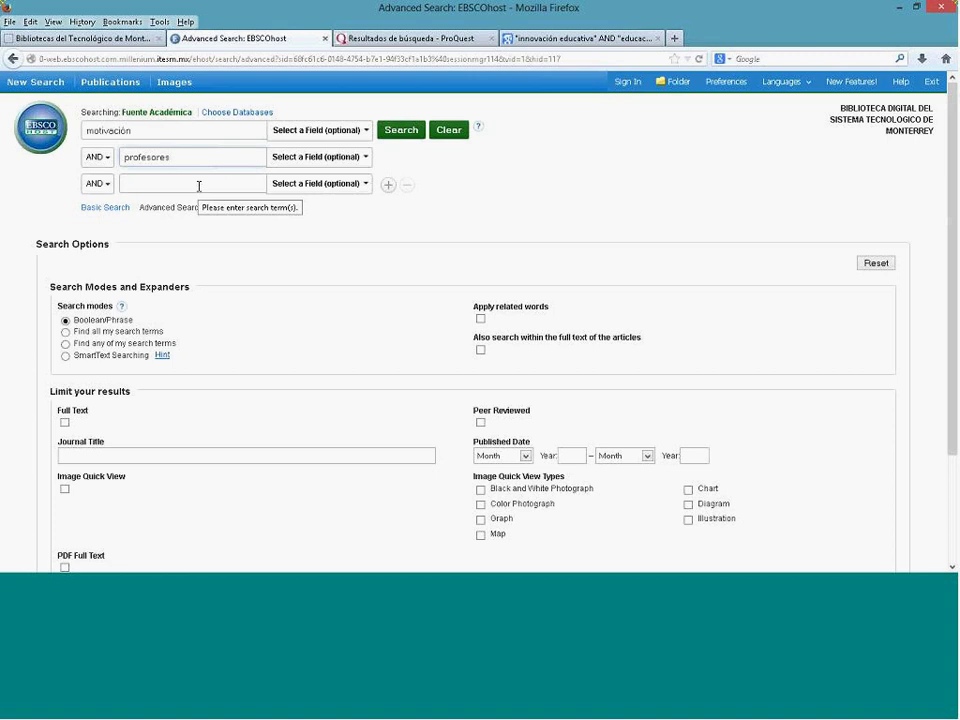
Step: Limit both terms to the AB Abstract or Author-Supplied Abstract field
{"action": "left_click", "coordinate": [366, 131]}
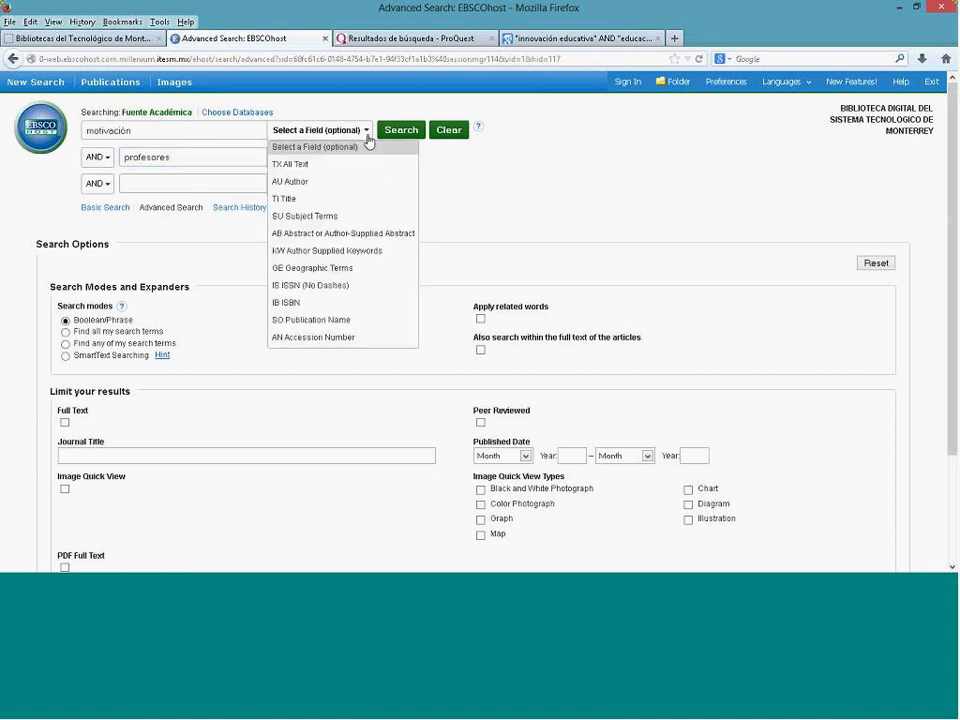
{"action": "left_click", "coordinate": [377, 236]}
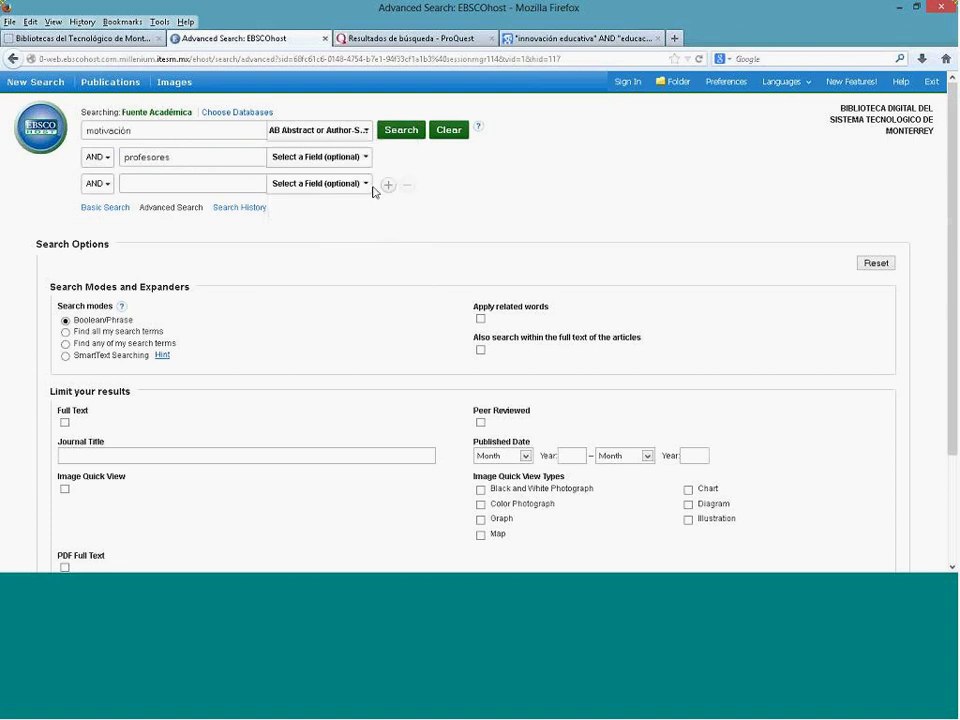
{"action": "left_click", "coordinate": [368, 162]}
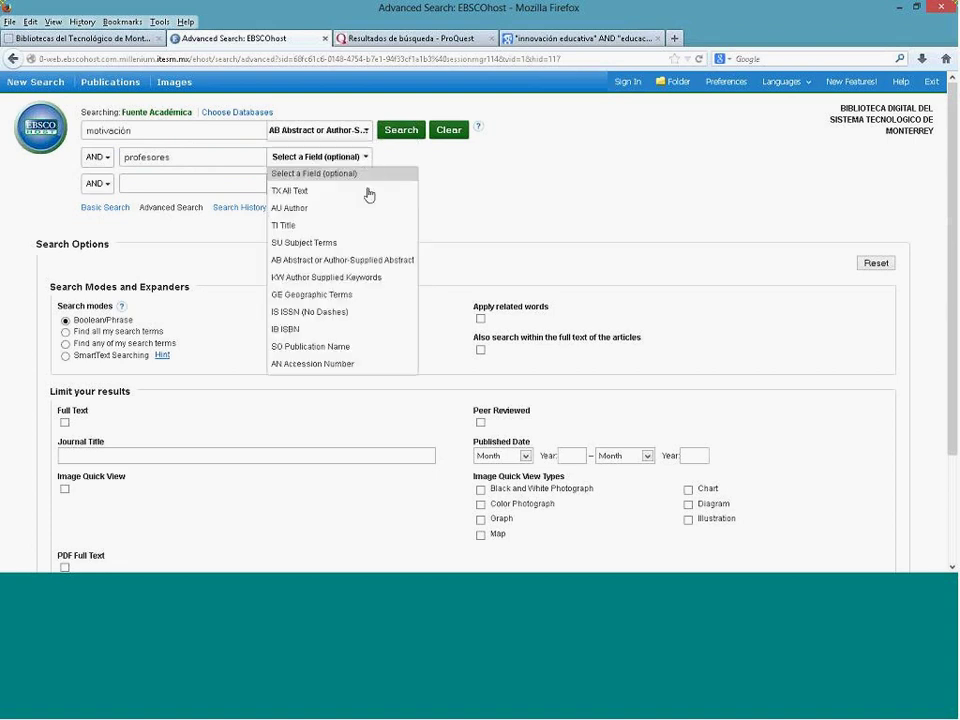
{"action": "left_click", "coordinate": [366, 262]}
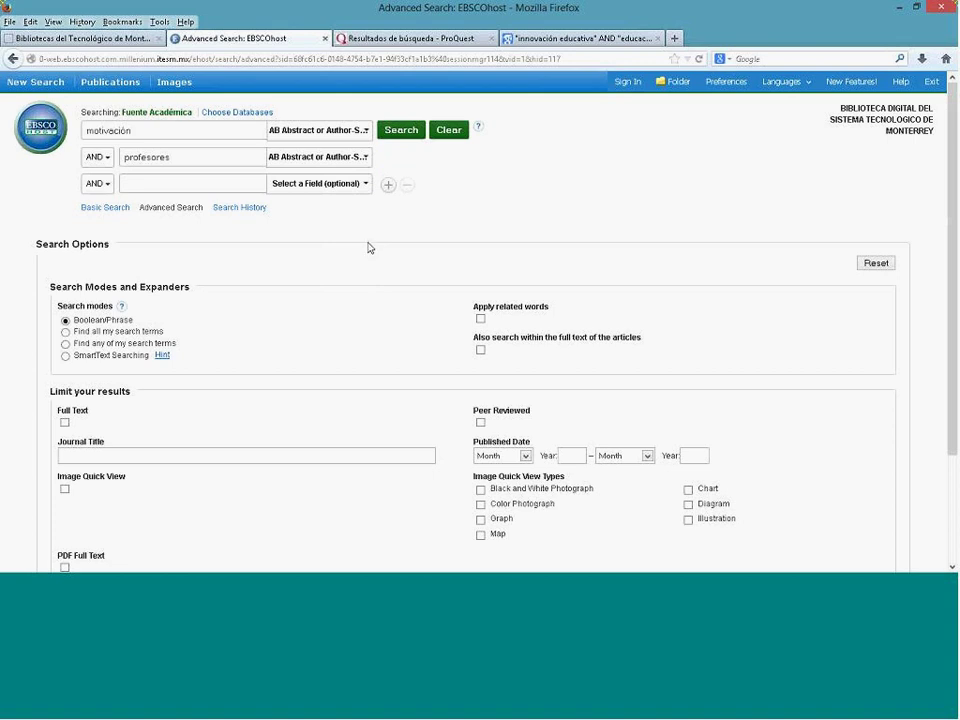
Step: Limit the results to Full Text and Peer Reviewed articles
{"action": "scroll", "coordinate": [369, 247], "scroll_direction": "down", "scroll_amount": 2}
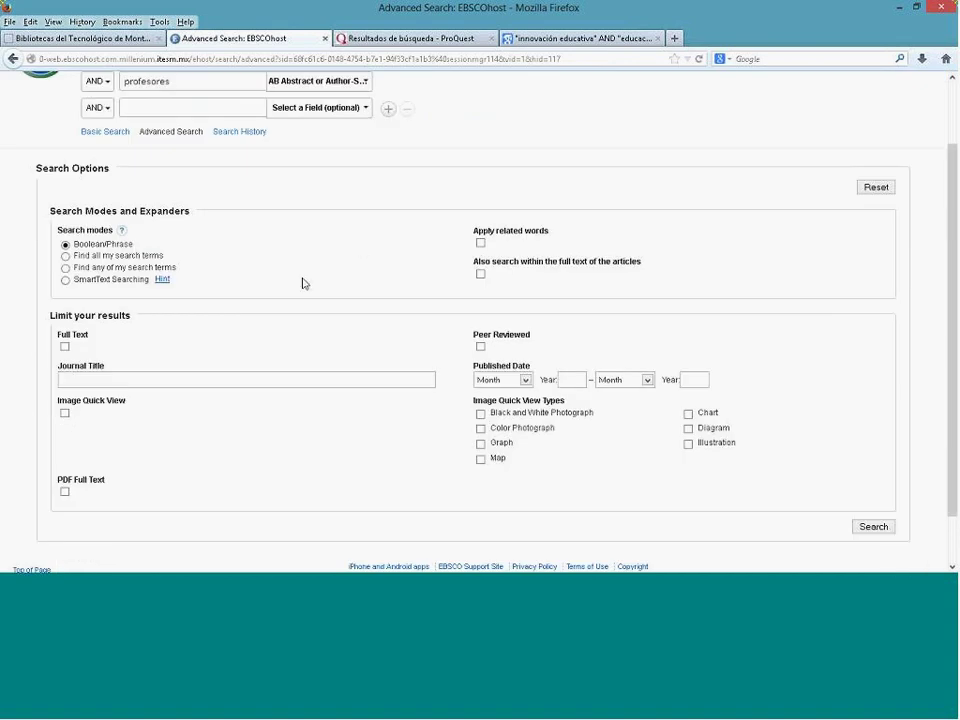
{"action": "triple_click", "coordinate": [110, 316]}
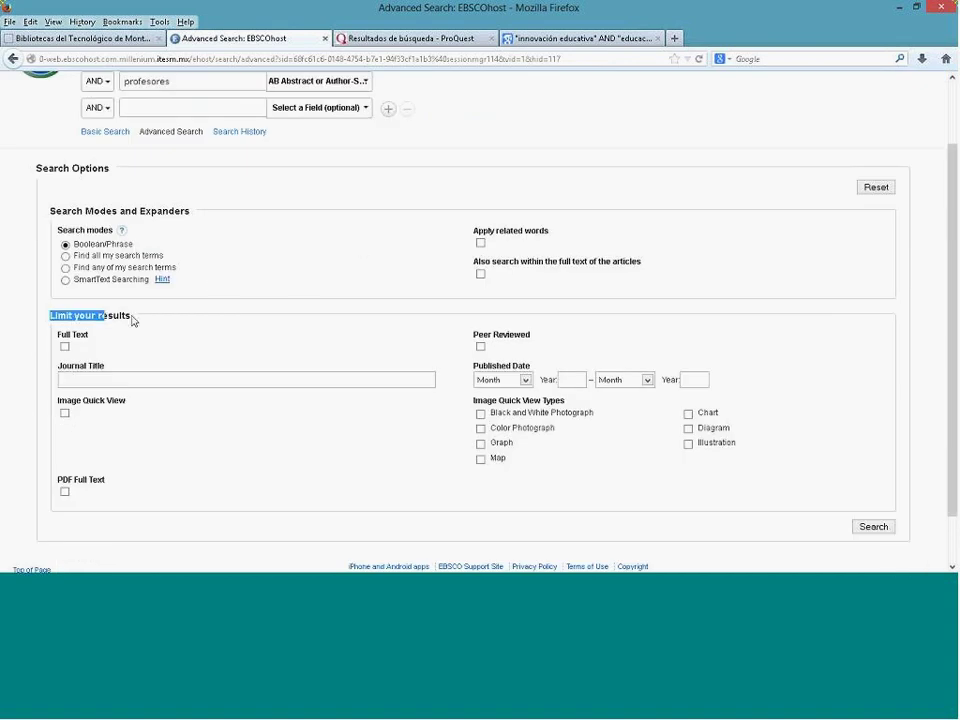
{"action": "scroll", "coordinate": [137, 320], "scroll_direction": "down", "scroll_amount": 1}
{"action": "left_click", "coordinate": [64, 291]}
{"action": "left_click", "coordinate": [65, 292]}
{"action": "left_click", "coordinate": [65, 292]}
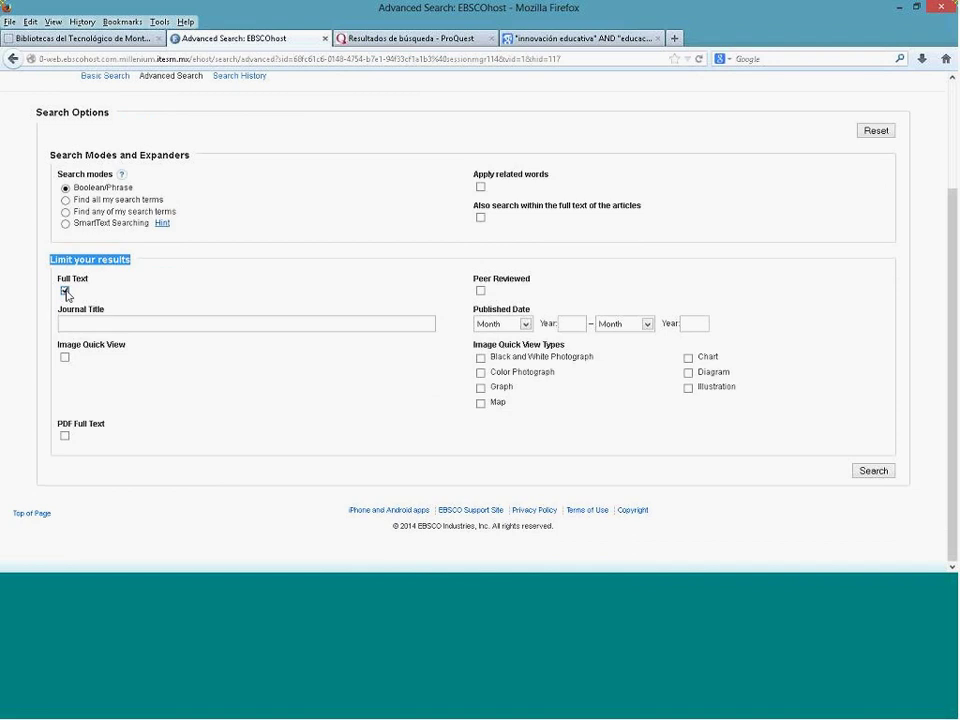
{"action": "left_click", "coordinate": [481, 292]}
Step: Keep AND as the operator between motivación and profesores
{"action": "scroll", "coordinate": [435, 282], "scroll_direction": "up", "scroll_amount": 3}
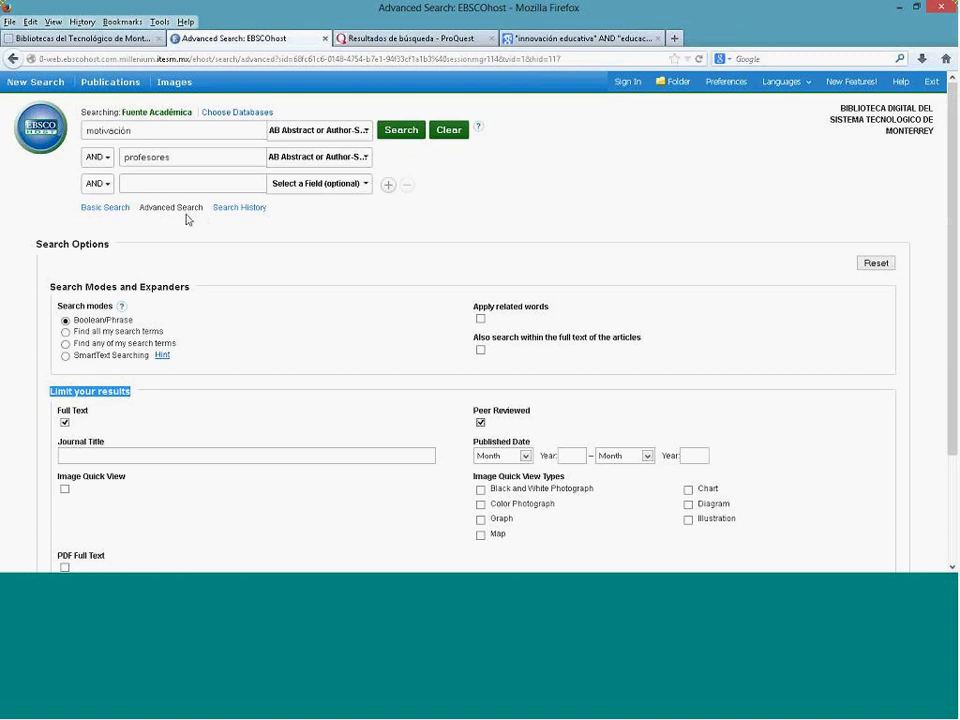
{"action": "left_click", "coordinate": [110, 161]}
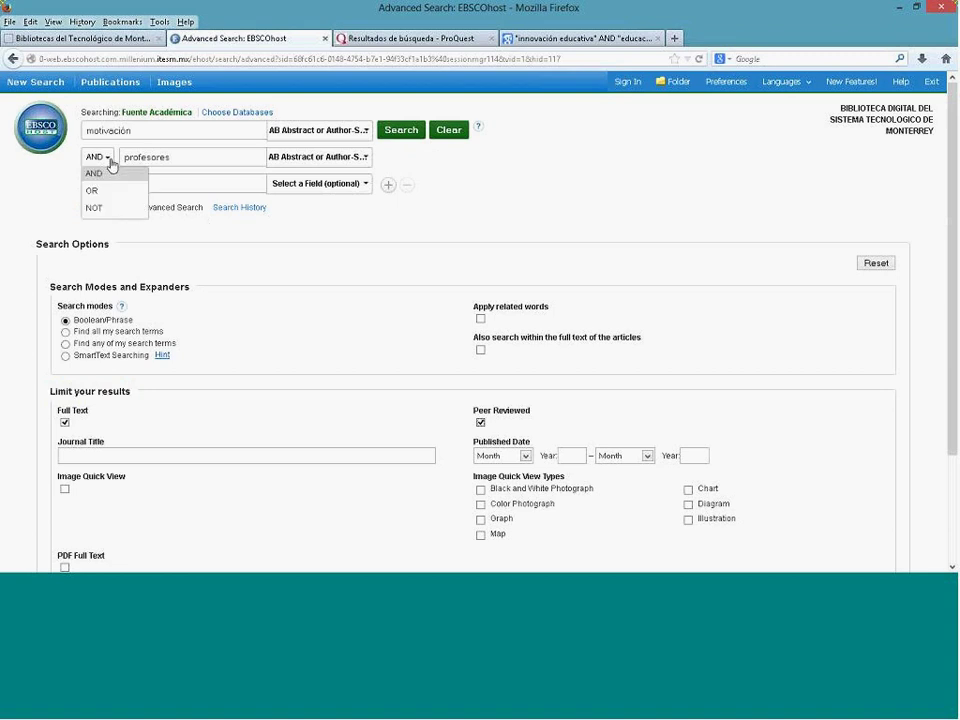
{"action": "left_click", "coordinate": [112, 168]}
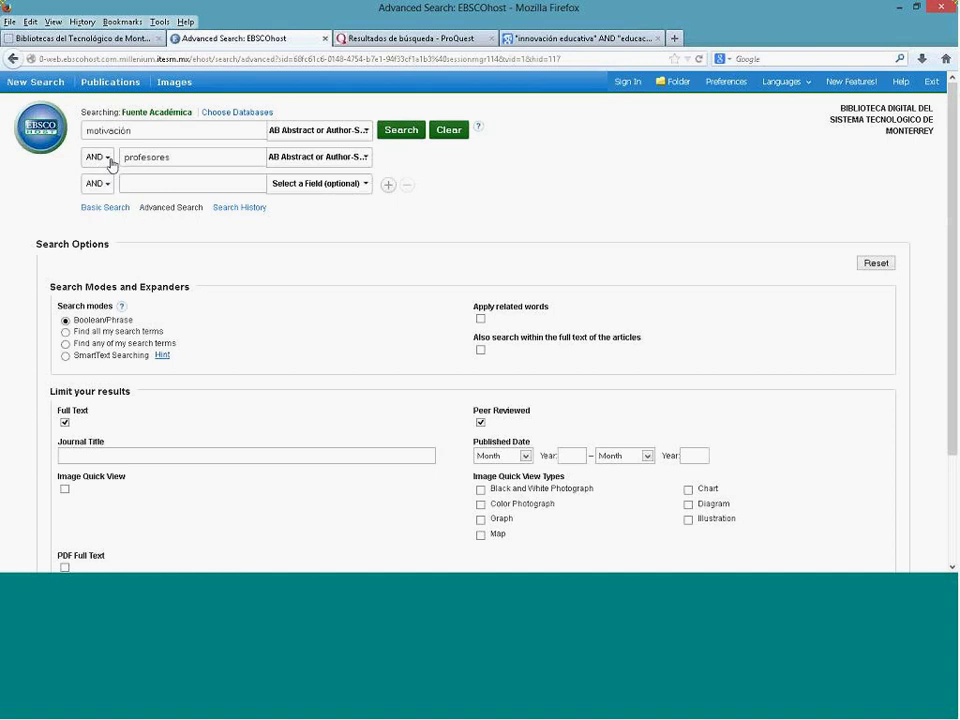
{"action": "left_click", "coordinate": [178, 159]}
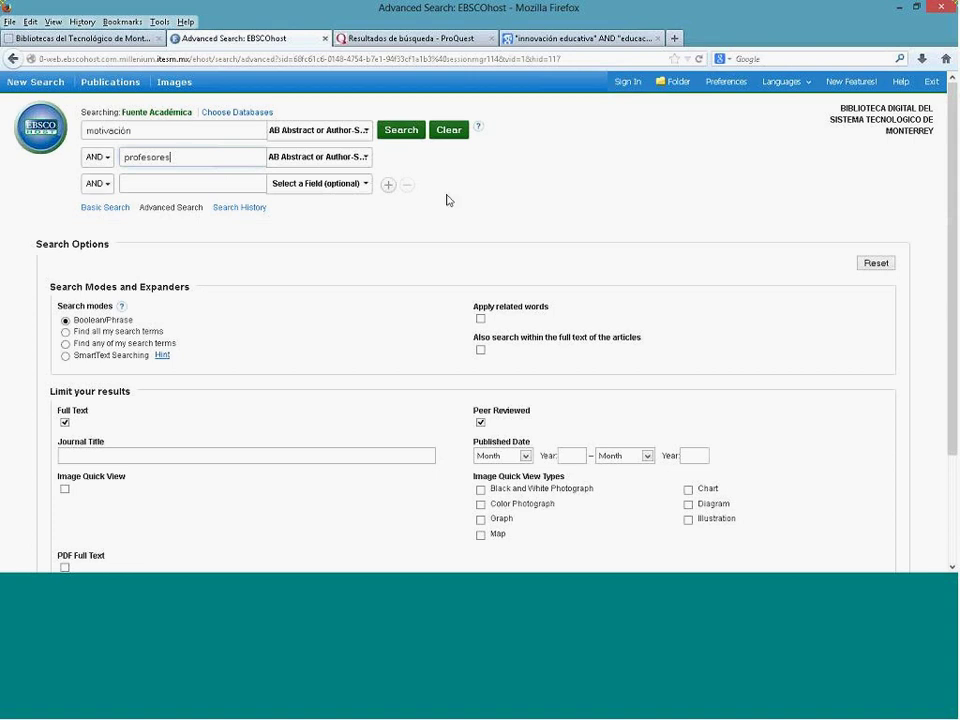
Step: Run the search and scroll through the 28 results, then back to the top
{"action": "key", "text": "Return"}
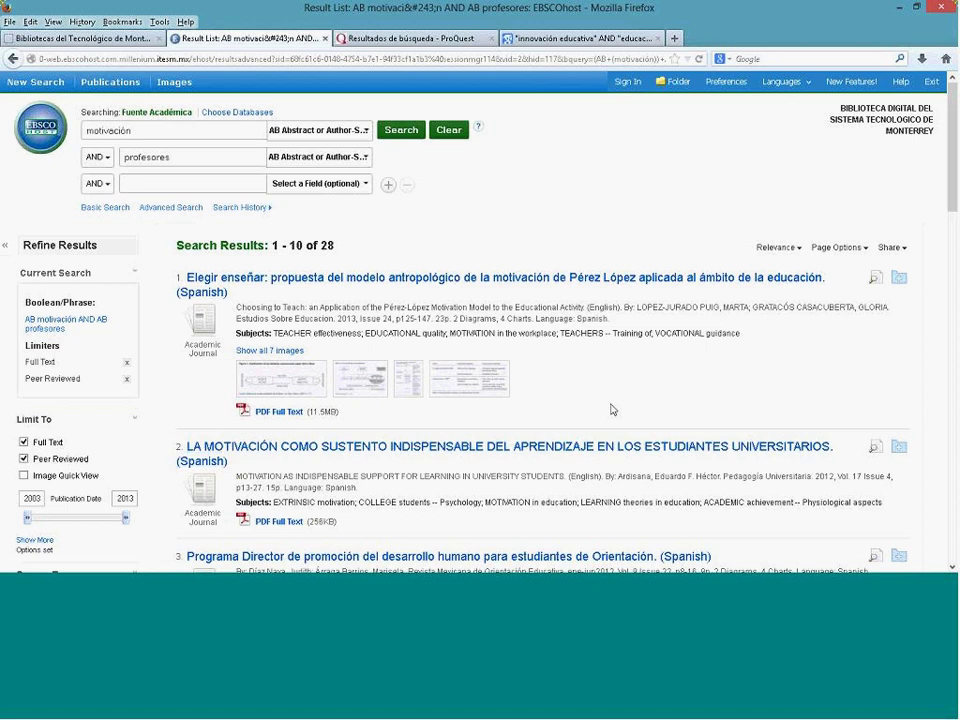
{"action": "scroll", "coordinate": [613, 410], "scroll_direction": "down", "scroll_amount": 3}
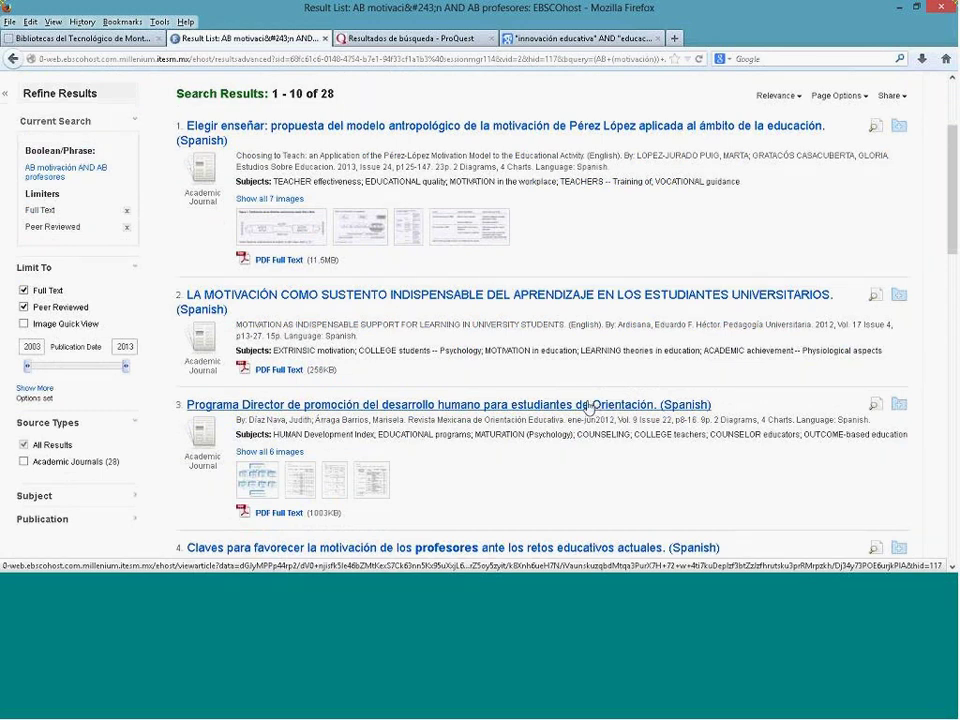
{"action": "scroll", "coordinate": [588, 408], "scroll_direction": "down", "scroll_amount": 3}
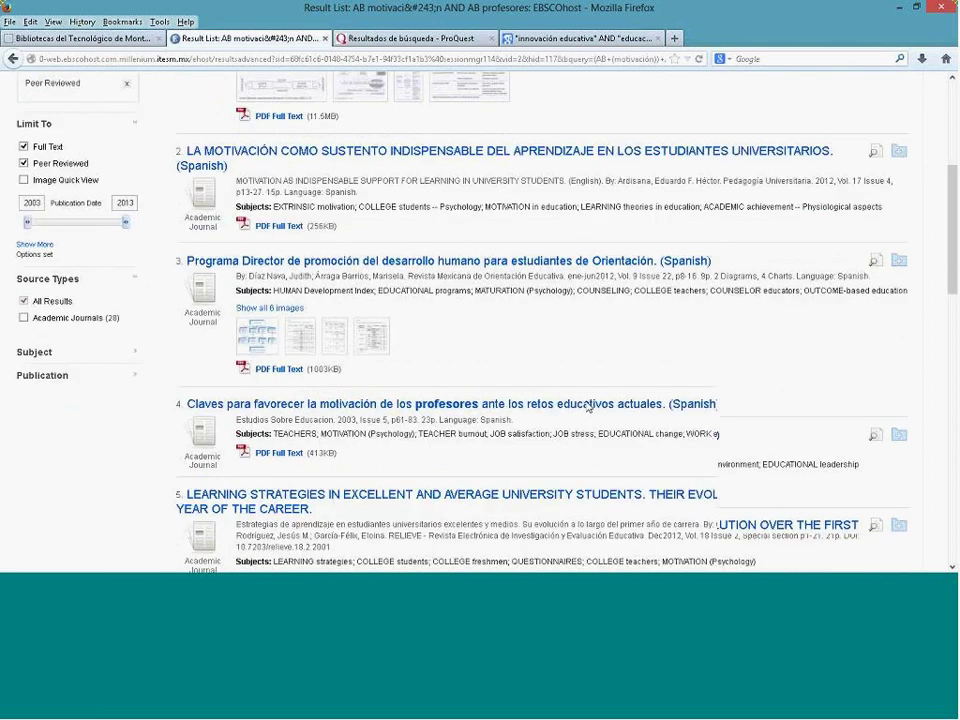
{"action": "scroll", "coordinate": [587, 407], "scroll_direction": "down", "scroll_amount": 2}
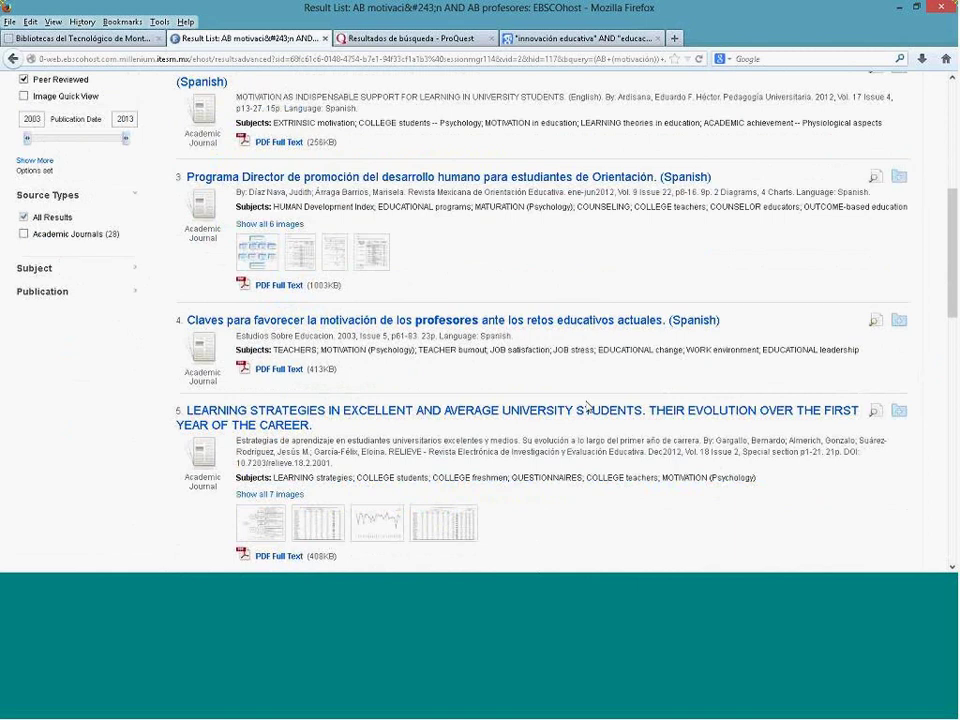
{"action": "scroll", "coordinate": [587, 407], "scroll_direction": "down", "scroll_amount": 5}
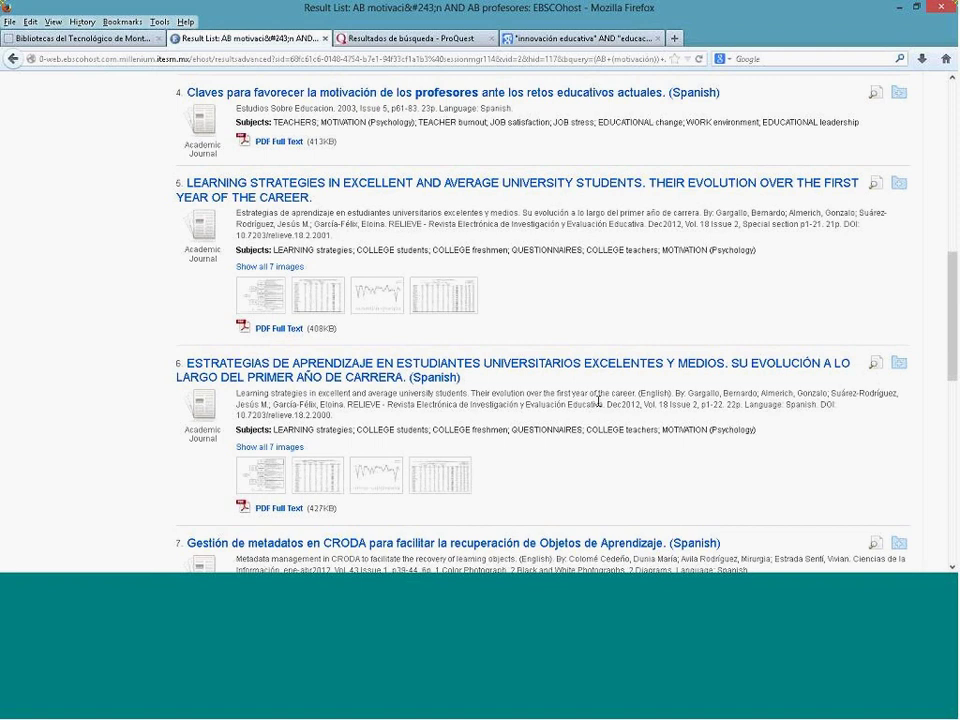
{"action": "scroll", "coordinate": [598, 400], "scroll_direction": "down", "scroll_amount": 3}
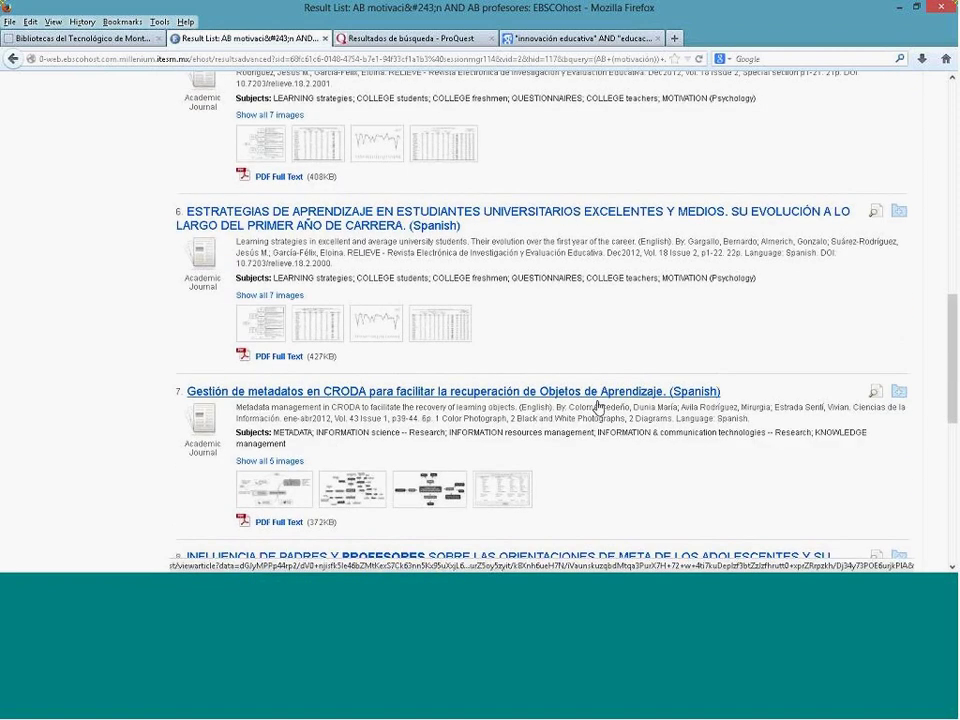
{"action": "scroll", "coordinate": [598, 405], "scroll_direction": "down", "scroll_amount": 2}
{"action": "scroll", "coordinate": [598, 407], "scroll_direction": "down", "scroll_amount": 1}
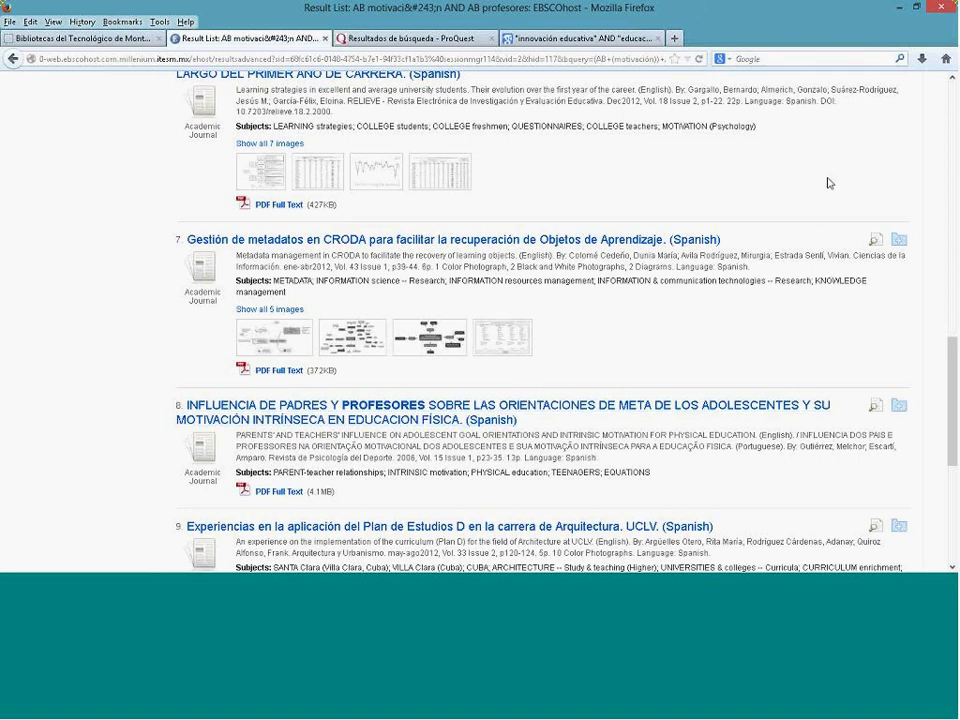
{"action": "scroll", "coordinate": [758, 163], "scroll_direction": "up", "scroll_amount": 6}
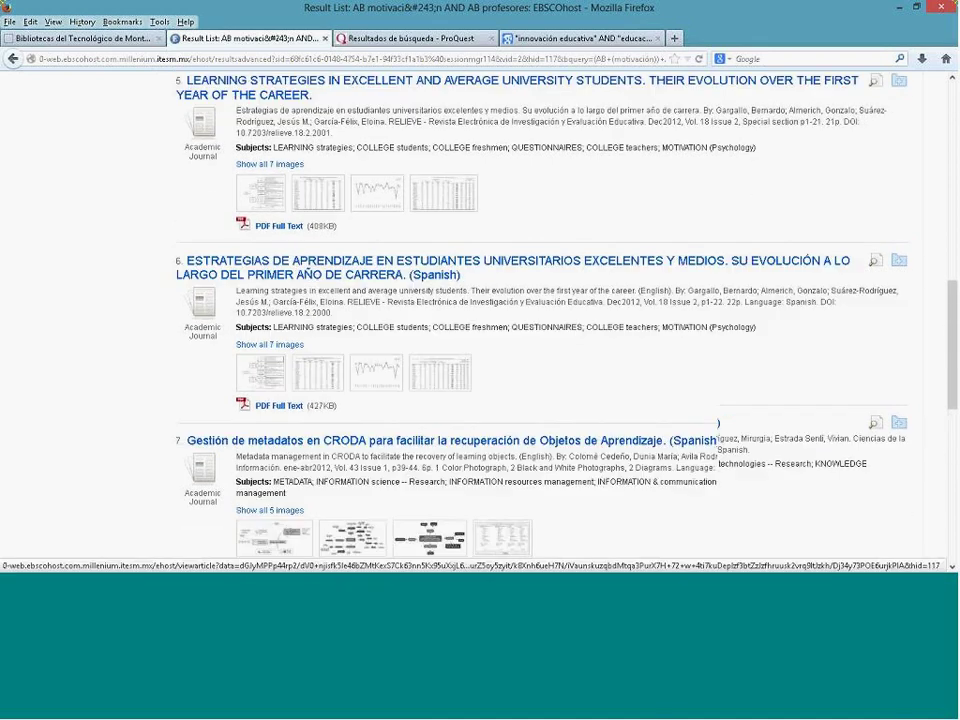
{"action": "scroll", "coordinate": [757, 165], "scroll_direction": "up", "scroll_amount": 4}
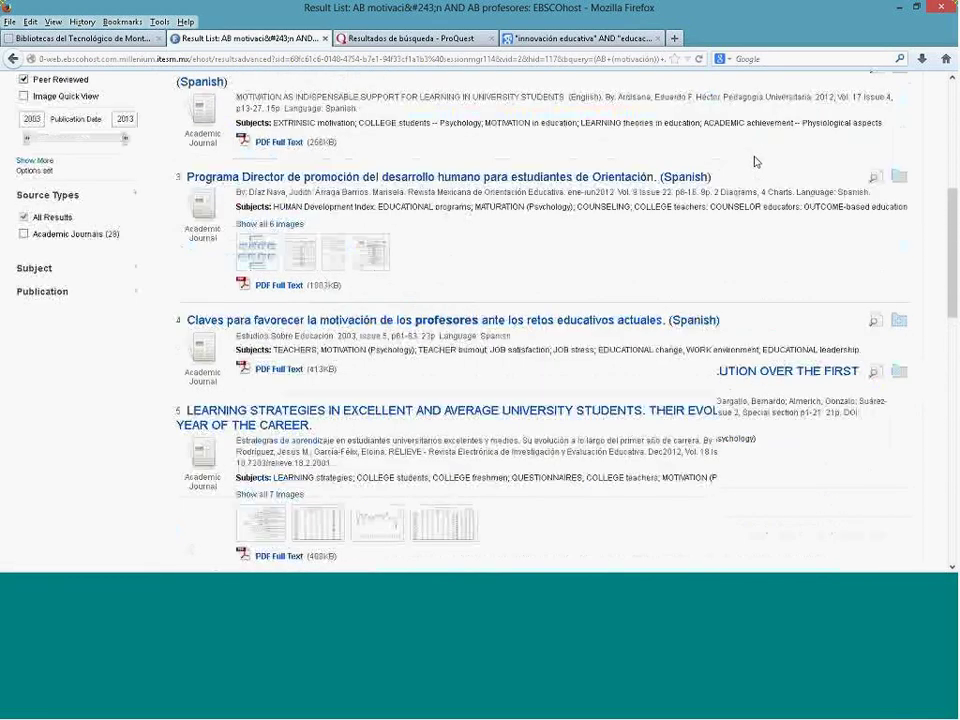
{"action": "scroll", "coordinate": [755, 162], "scroll_direction": "up", "scroll_amount": 4}
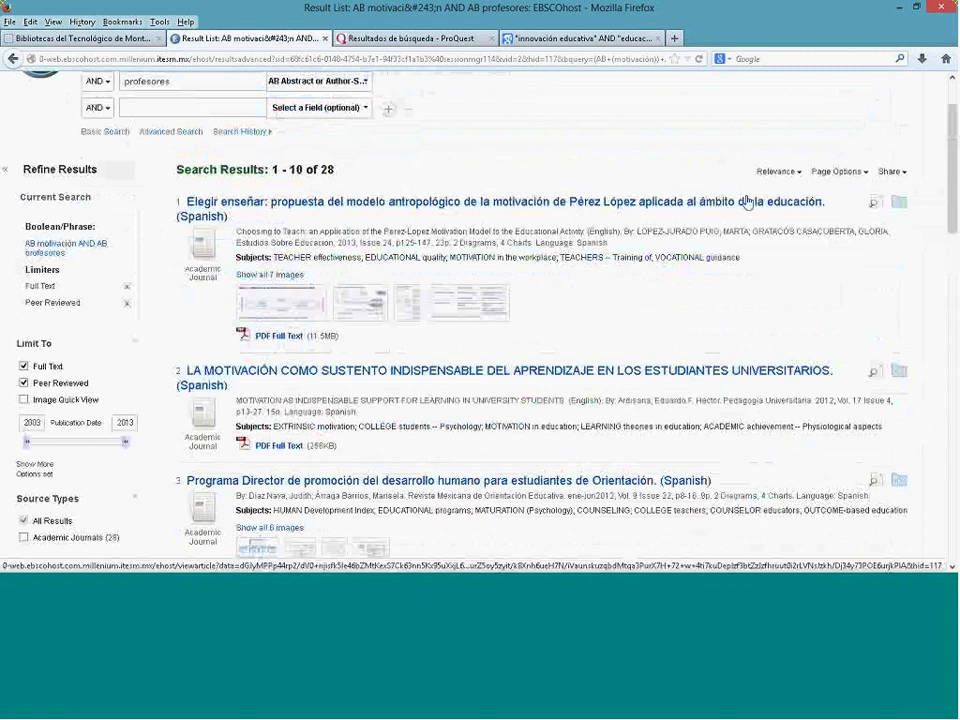
Step: View the 'Elegir enseñar' detailed record, then return to the 28-result list
{"action": "double_click", "coordinate": [899, 208]}
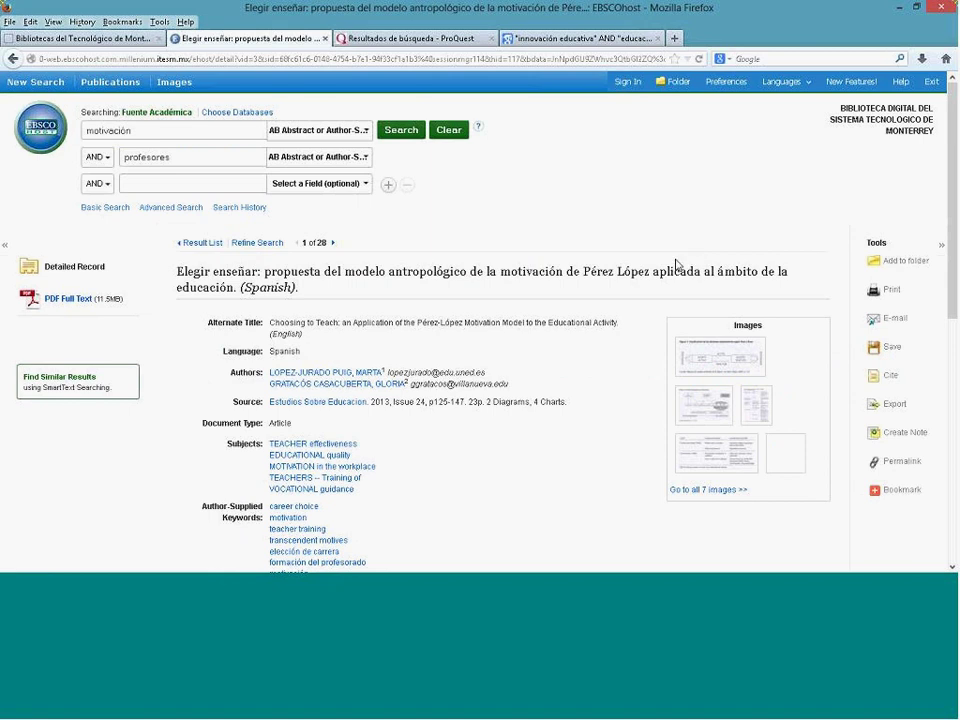
{"action": "left_click", "coordinate": [14, 60]}
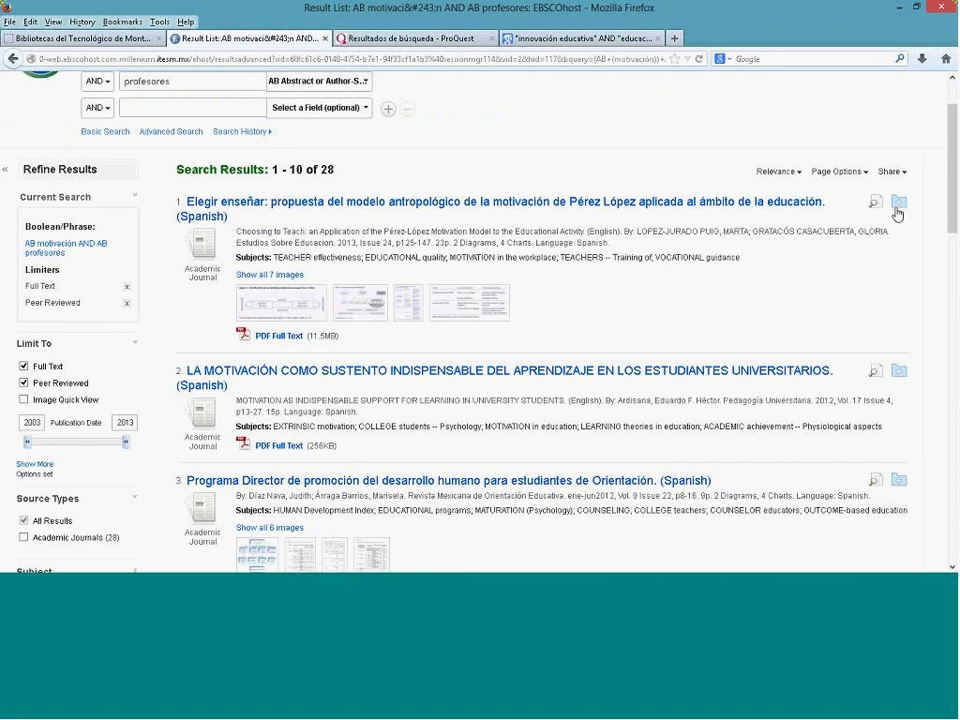
Step: Add results 1, 2 and 3, including the motivation and Programa Director articles, to the folder
{"action": "left_click", "coordinate": [898, 206]}
{"action": "scroll", "coordinate": [835, 251], "scroll_direction": "down", "scroll_amount": 3}
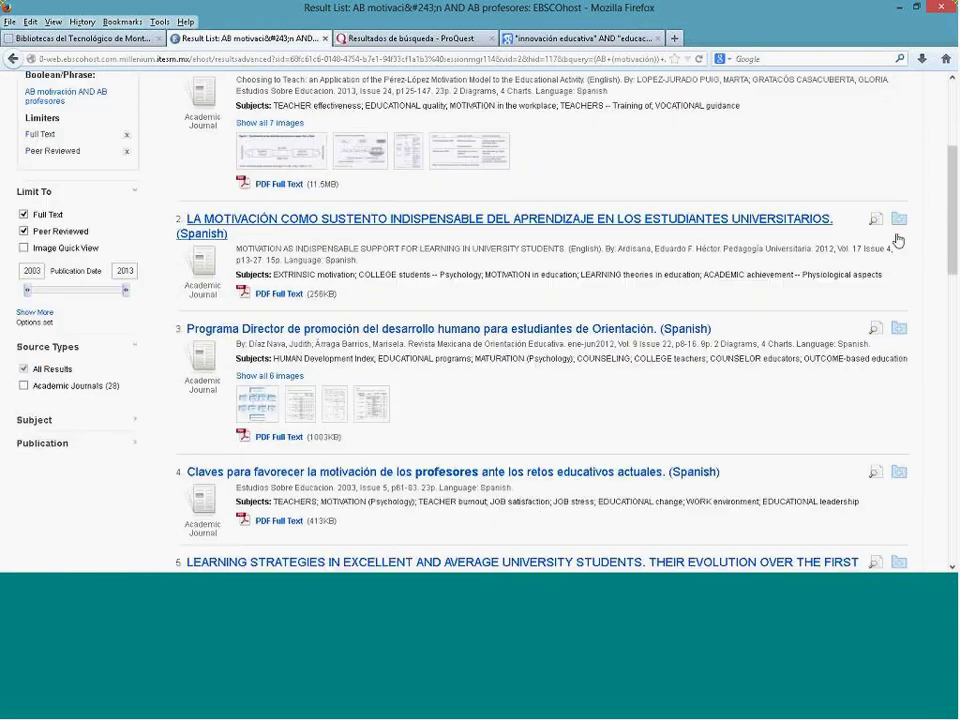
{"action": "left_click", "coordinate": [899, 222]}
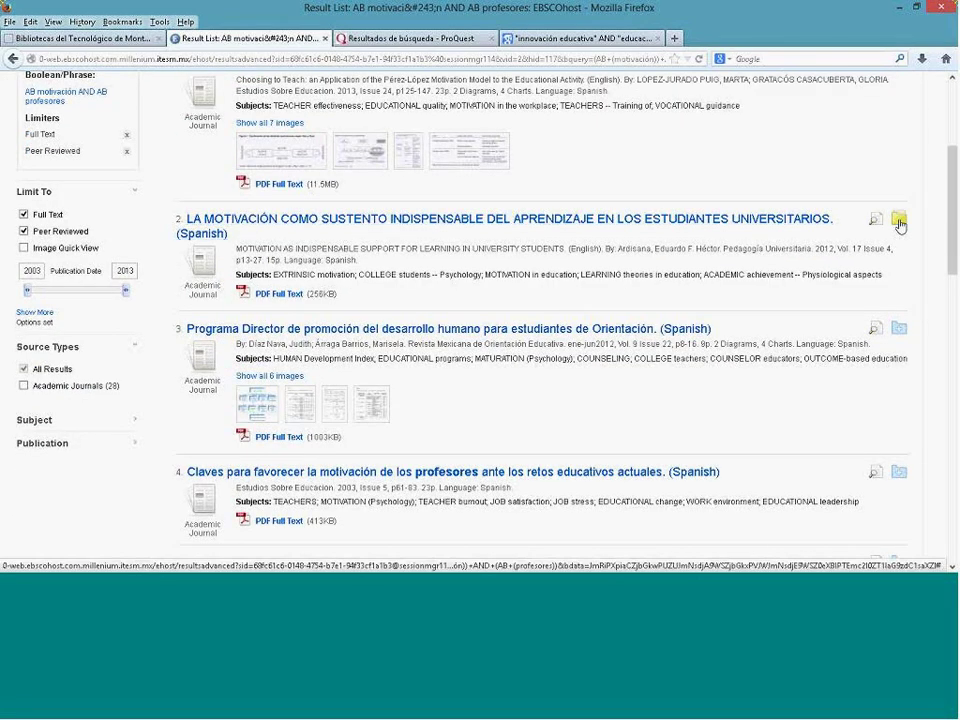
{"action": "scroll", "coordinate": [806, 251], "scroll_direction": "down", "scroll_amount": 1}
{"action": "scroll", "coordinate": [806, 250], "scroll_direction": "down", "scroll_amount": 2}
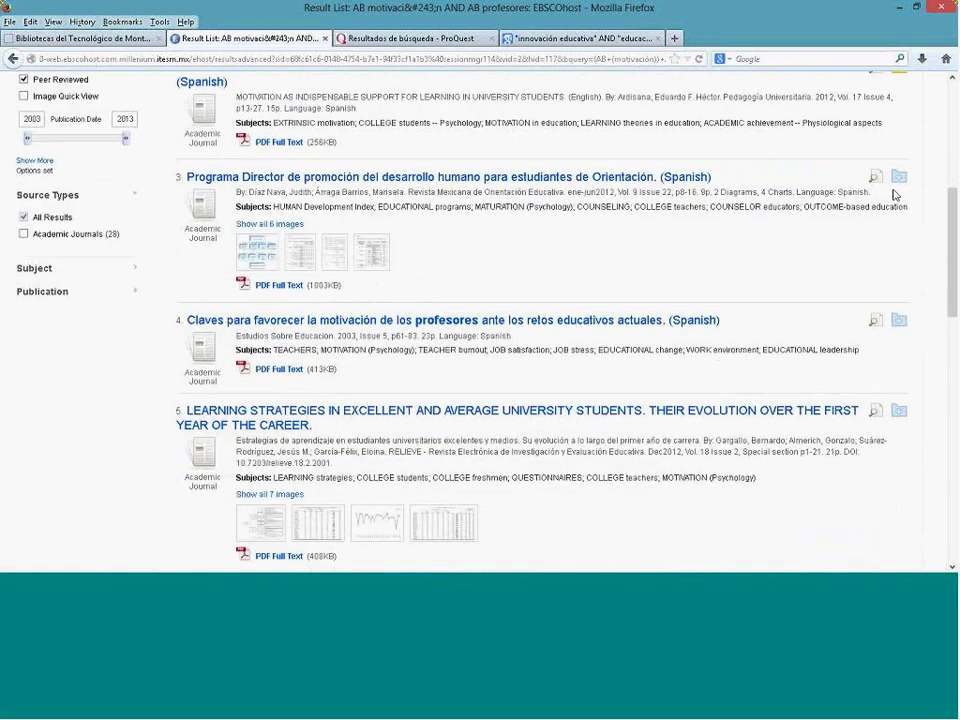
{"action": "left_click", "coordinate": [899, 181]}
{"action": "scroll", "coordinate": [761, 229], "scroll_direction": "up", "scroll_amount": 2}
{"action": "scroll", "coordinate": [761, 229], "scroll_direction": "up", "scroll_amount": 6}
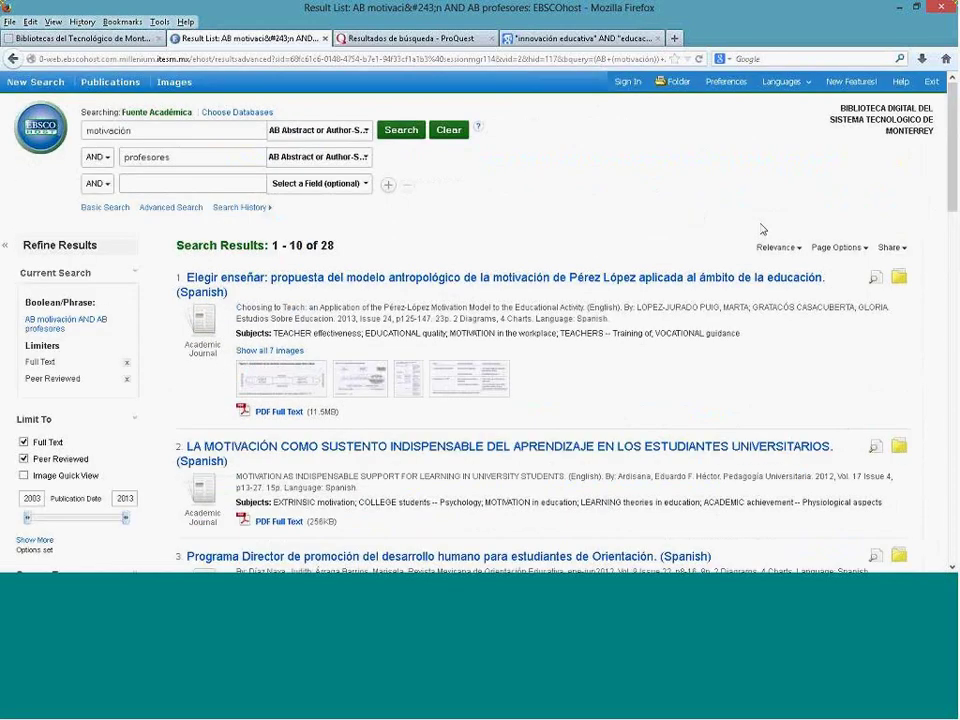
Step: View the folder's saved articles and toggle Select/deselect all, leaving nothing selected
{"action": "left_click", "coordinate": [668, 83]}
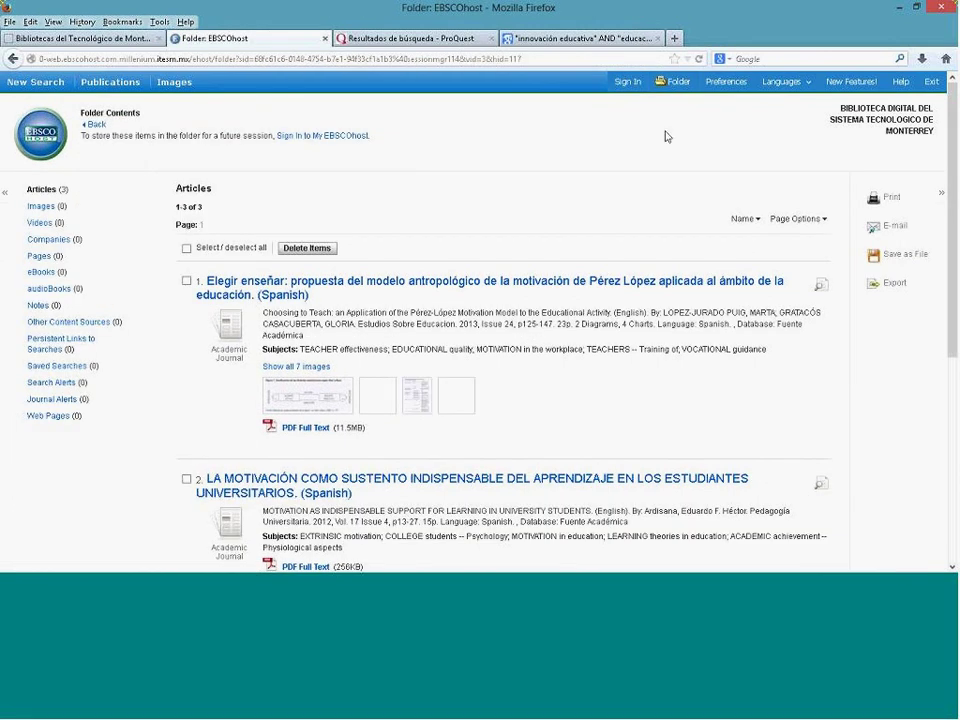
{"action": "scroll", "coordinate": [596, 290], "scroll_direction": "down", "scroll_amount": 3}
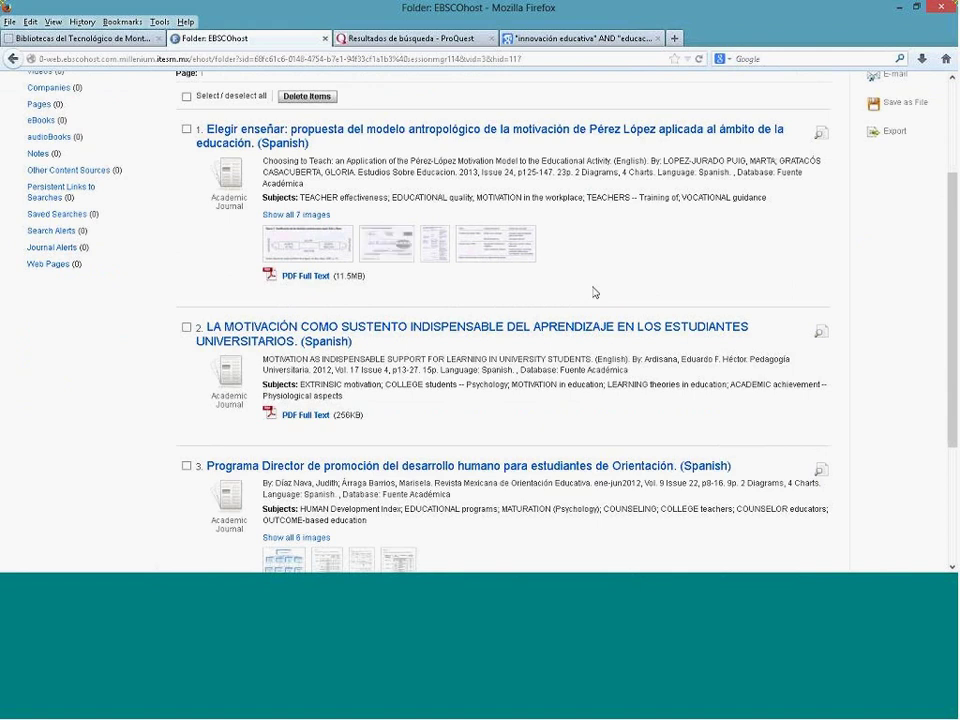
{"action": "scroll", "coordinate": [593, 292], "scroll_direction": "up", "scroll_amount": 2}
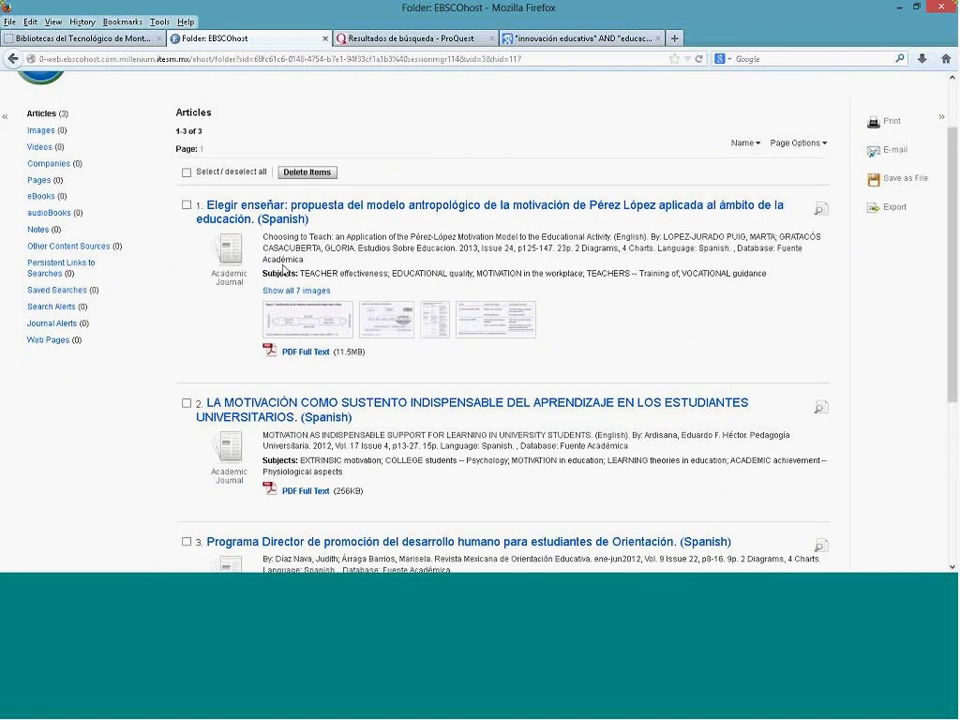
{"action": "left_click", "coordinate": [188, 175]}
{"action": "left_click", "coordinate": [188, 175]}
{"action": "left_click", "coordinate": [188, 175]}
{"action": "left_click", "coordinate": [188, 175]}
Step: Mark Elegir enseñar and the motivation article and open the E-mail form for them
{"action": "left_click", "coordinate": [186, 205]}
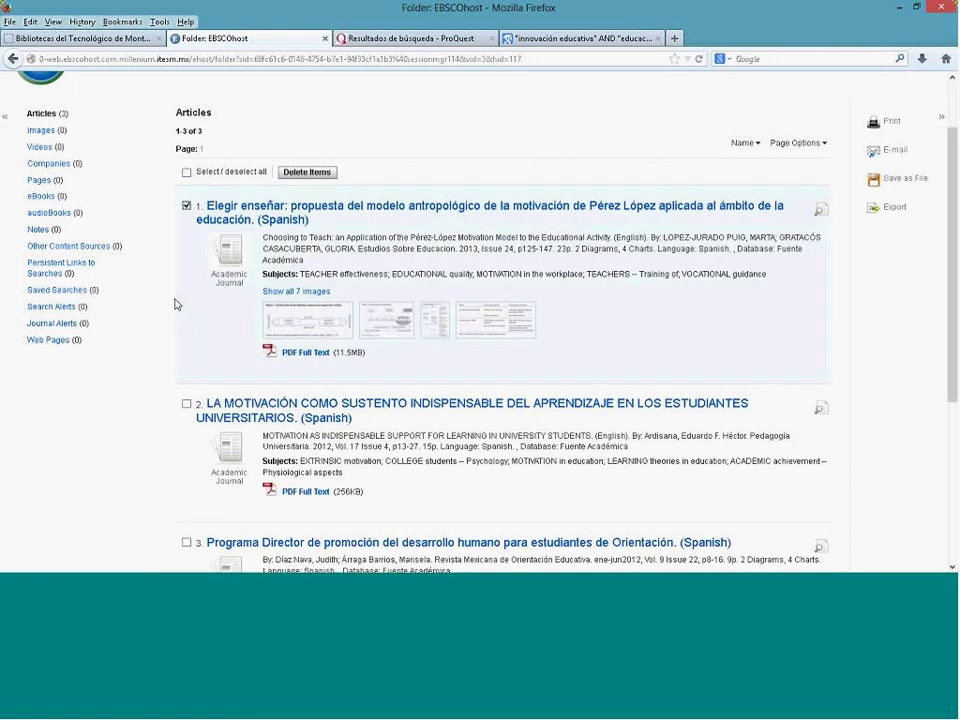
{"action": "left_click", "coordinate": [186, 404]}
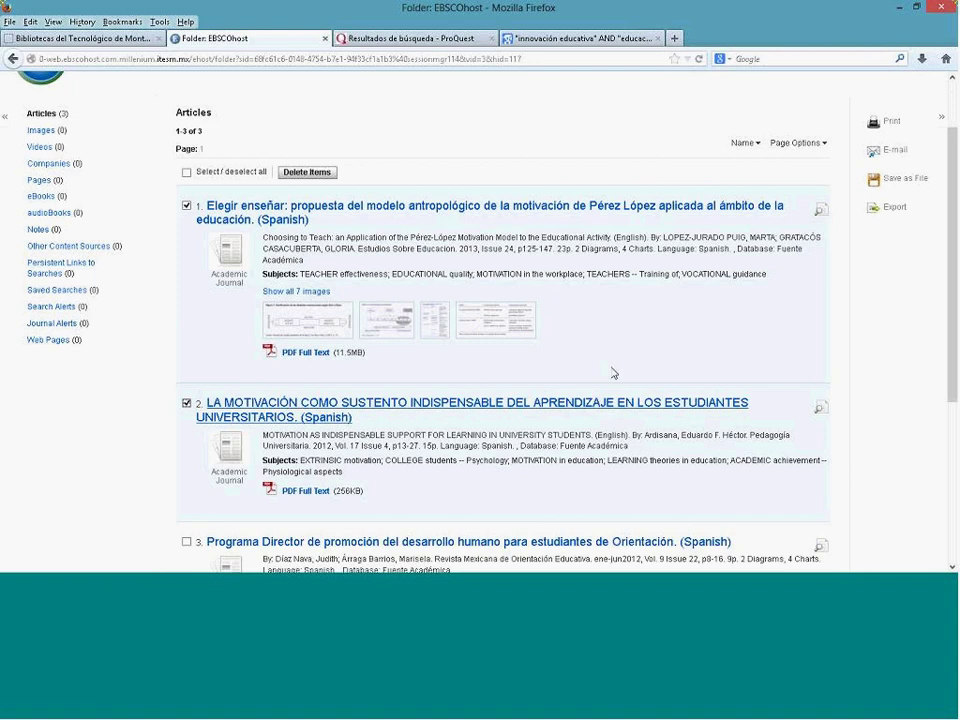
{"action": "scroll", "coordinate": [622, 290], "scroll_direction": "up", "scroll_amount": 2}
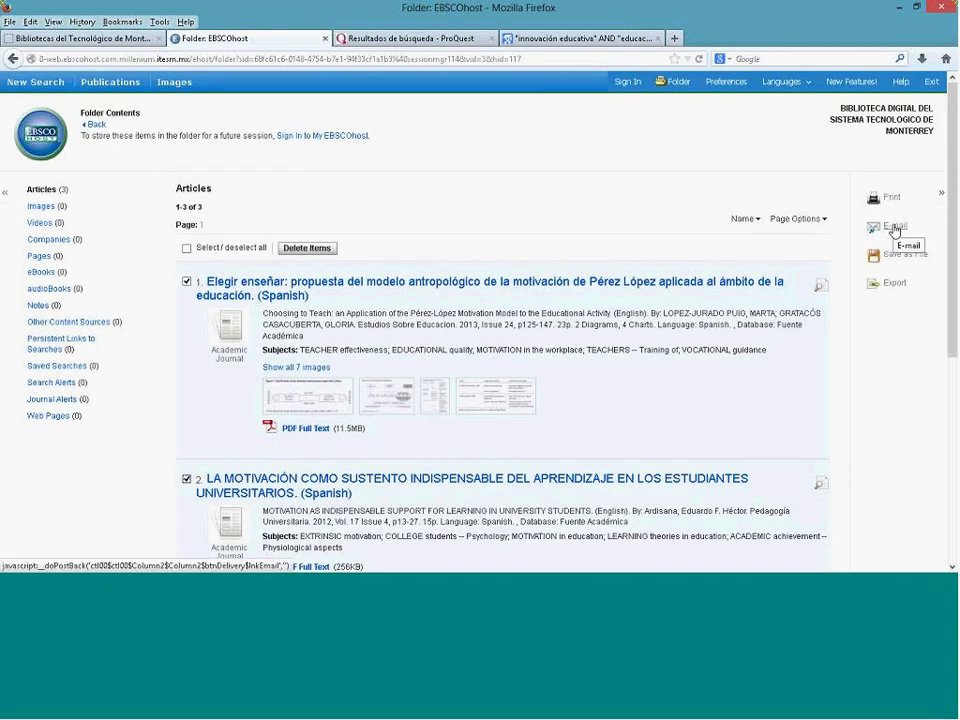
{"action": "left_click", "coordinate": [894, 231]}
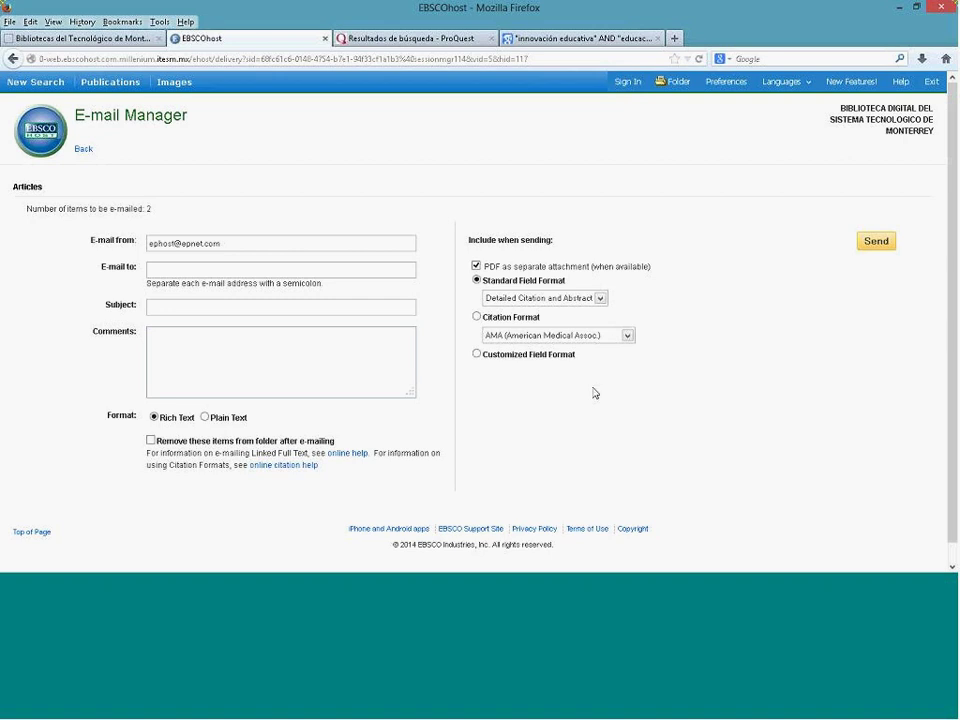
Step: Set the e-mail to APA citation format with Brief Citation and Abstract, then return to the portal tab
{"action": "left_click", "coordinate": [615, 340]}
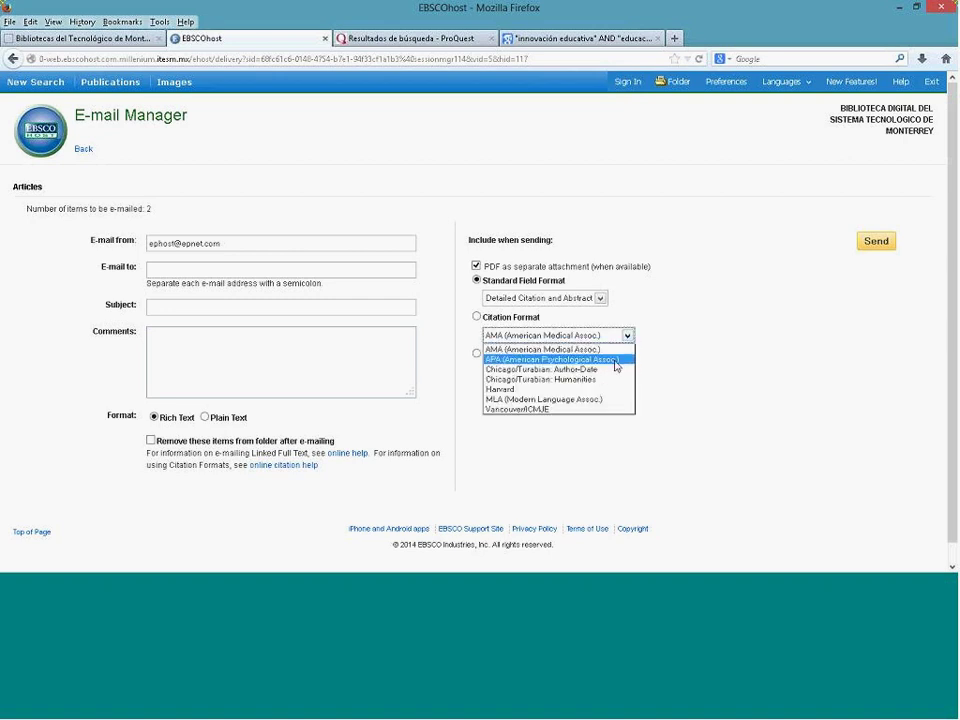
{"action": "left_click", "coordinate": [616, 359]}
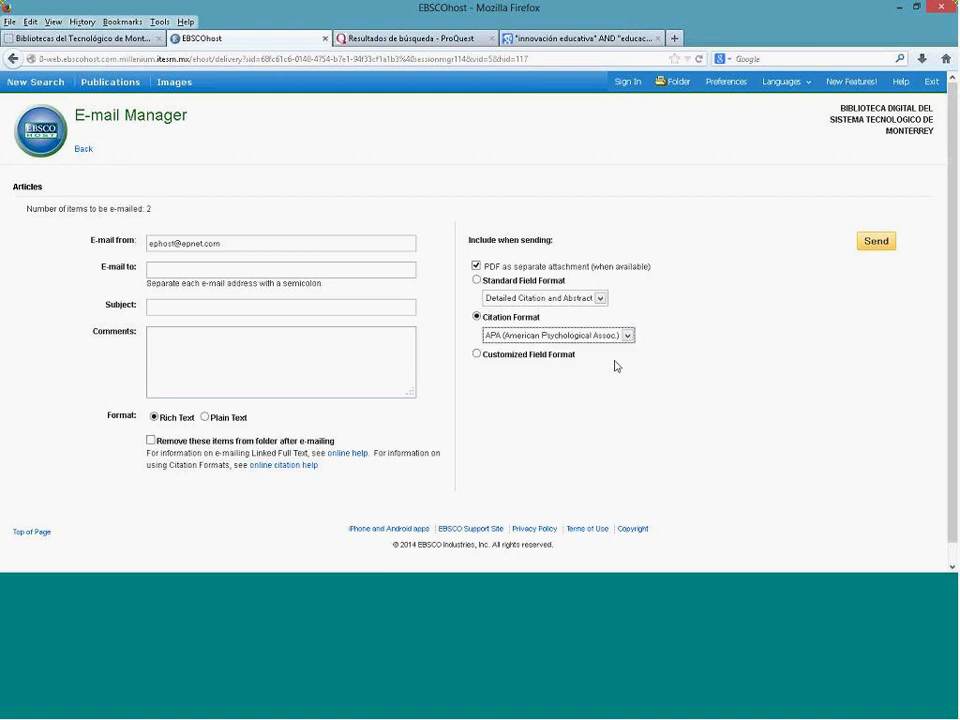
{"action": "left_click", "coordinate": [604, 303]}
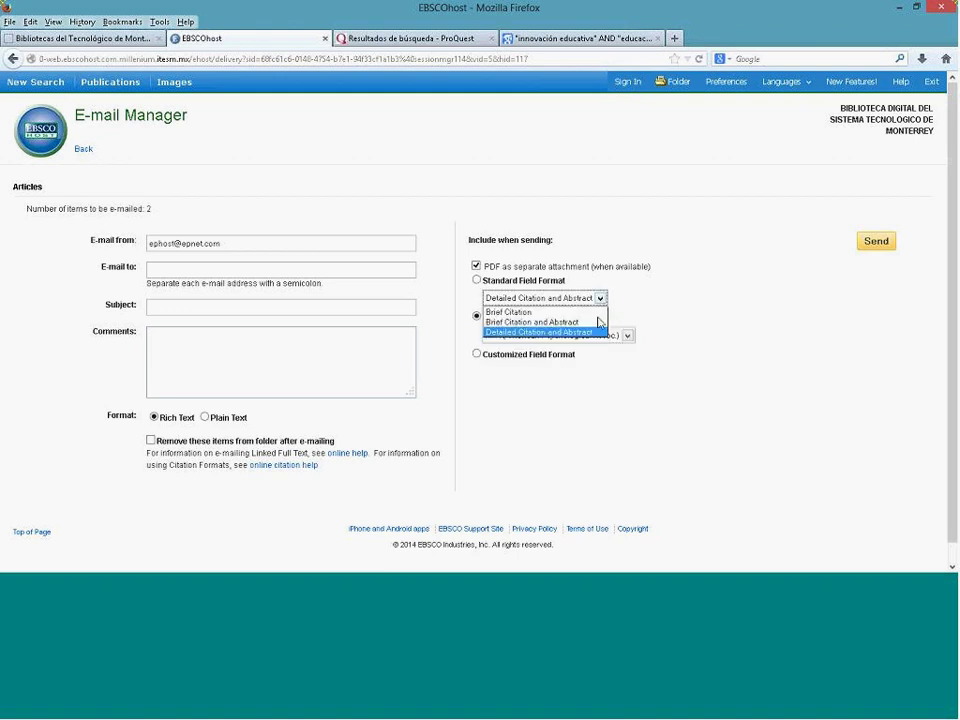
{"action": "left_click", "coordinate": [591, 321]}
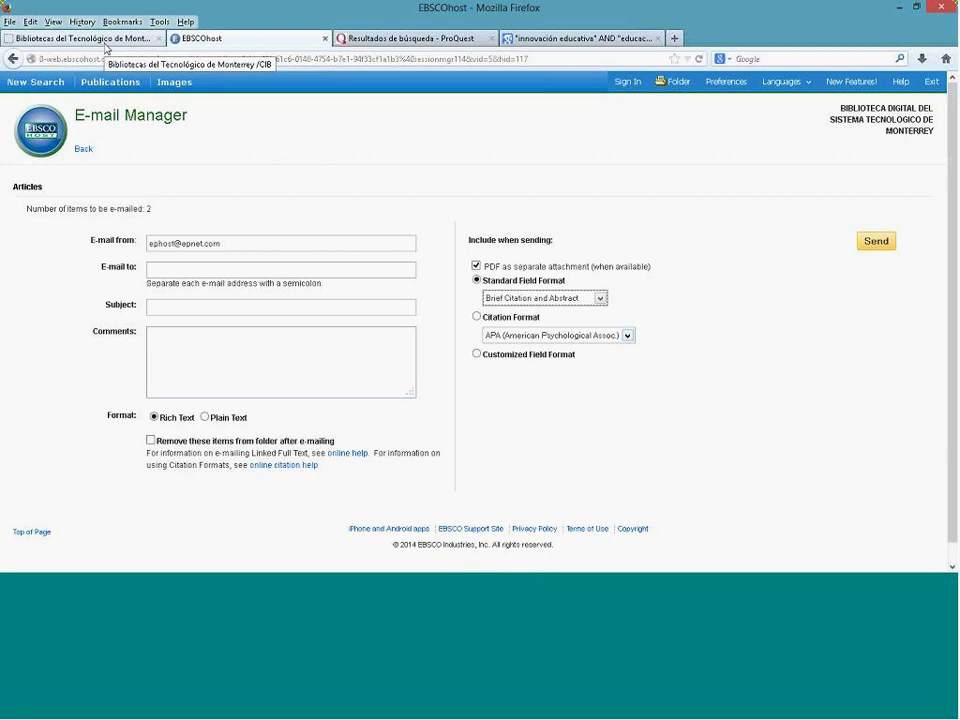
{"action": "left_click", "coordinate": [105, 40]}
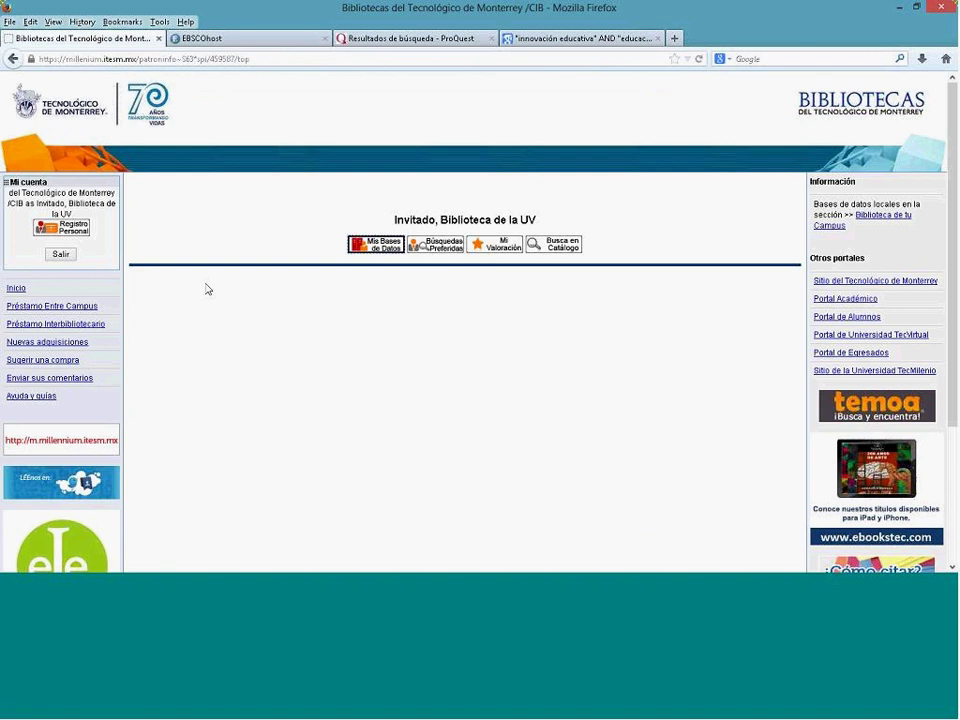
Step: Open Mis Bases de Datos in a new tab and jump to Documentos Tec from the quick-jump list
{"action": "right_click", "coordinate": [376, 250]}
{"action": "left_click", "coordinate": [405, 256]}
{"action": "left_click", "coordinate": [249, 40]}
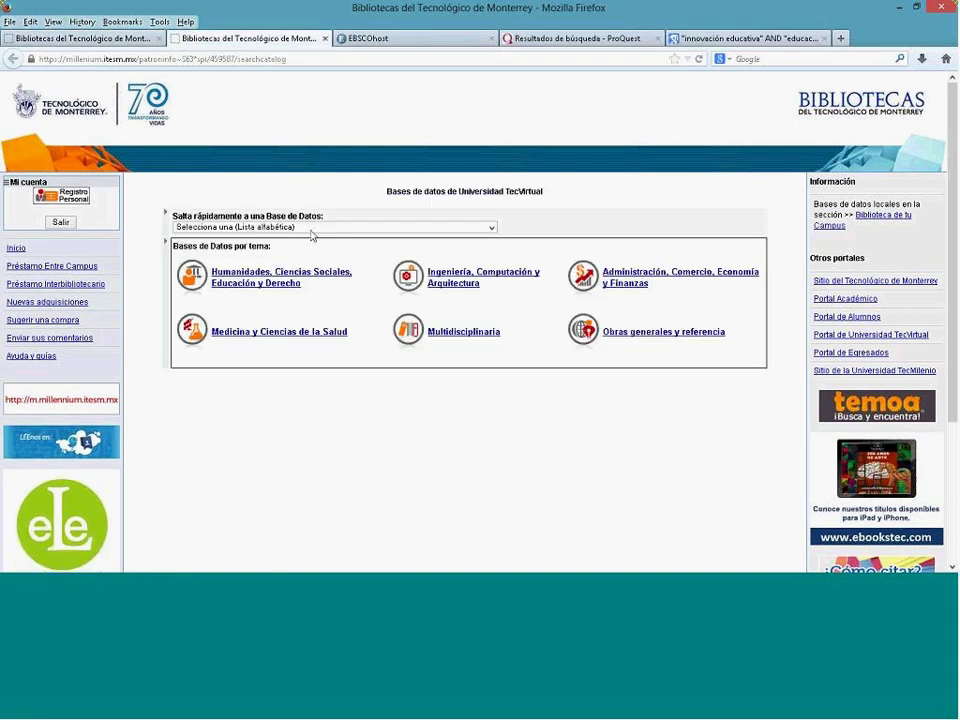
{"action": "left_click", "coordinate": [310, 229]}
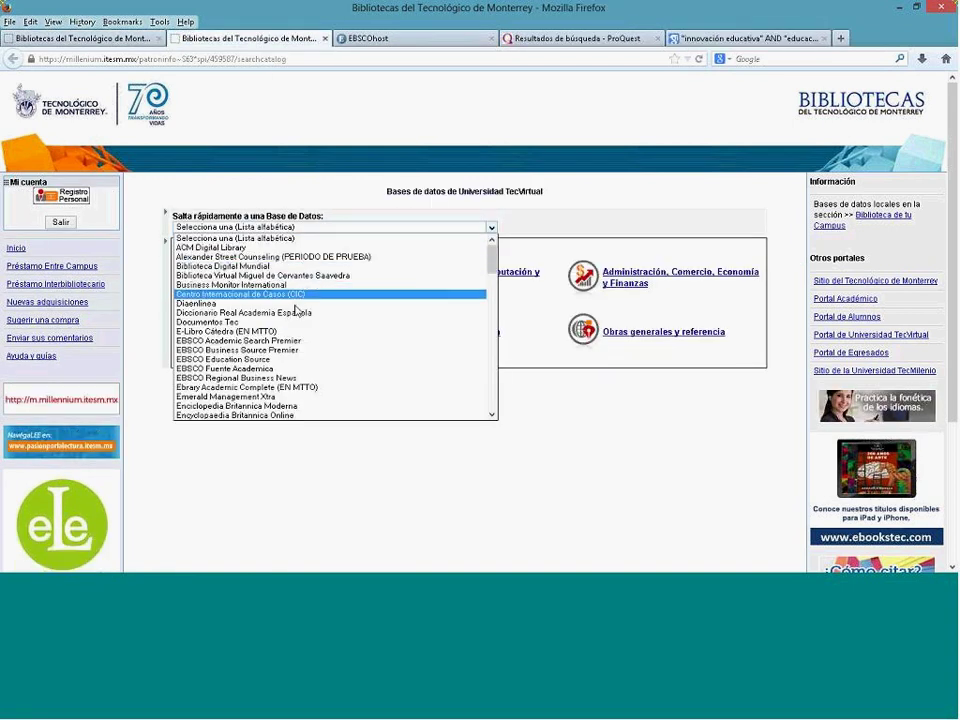
{"action": "mouse_move", "coordinate": [296, 330]}
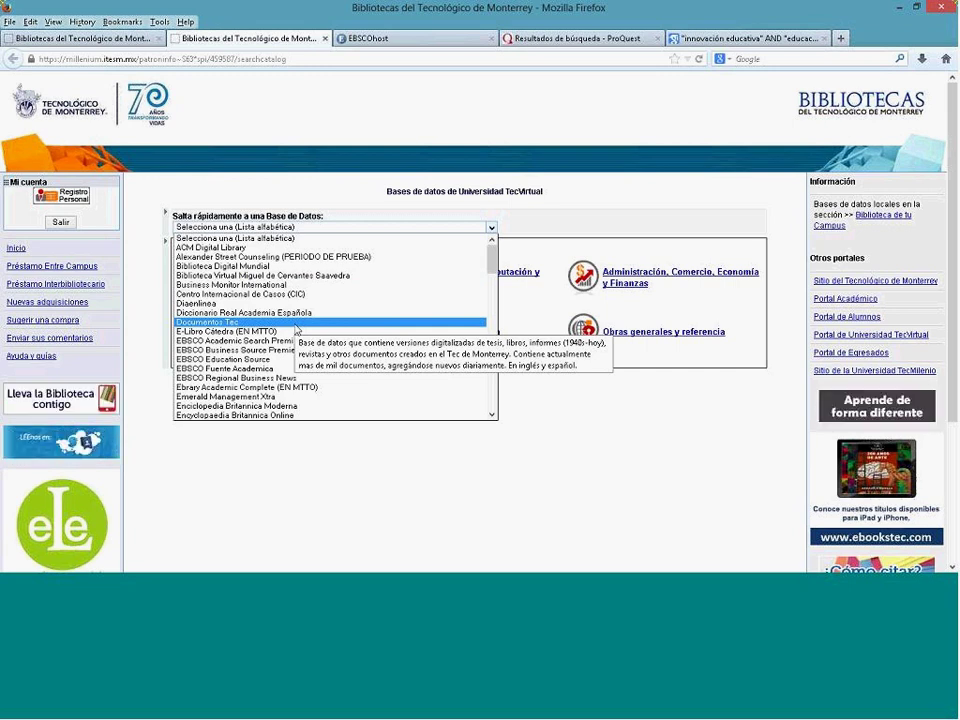
{"action": "left_click", "coordinate": [295, 323]}
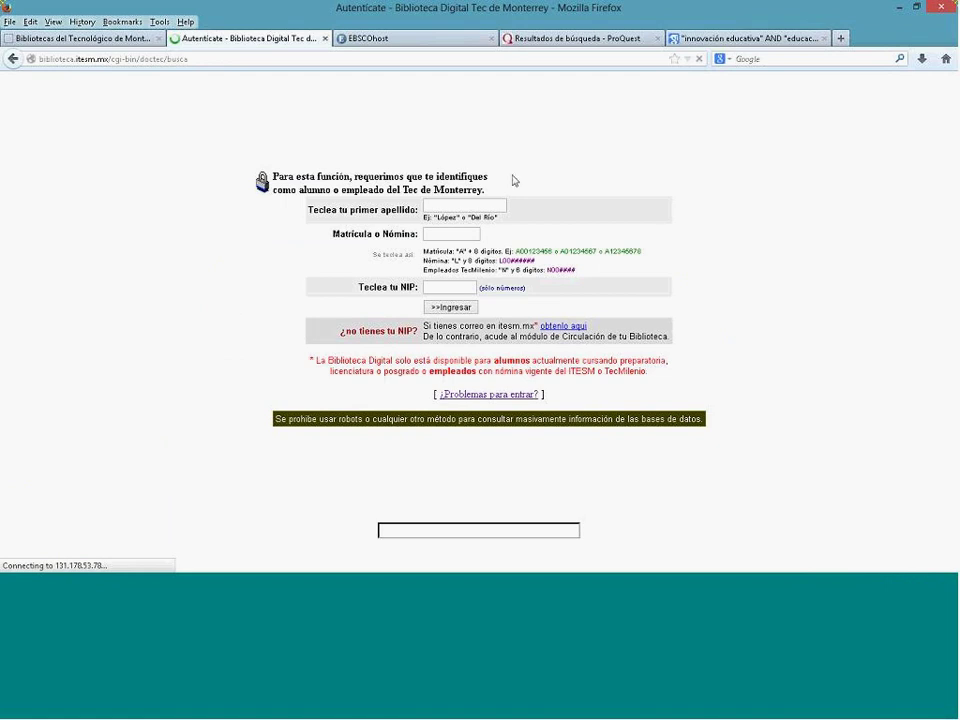
Step: Enter the guest surname, the student ID and the PIN, and submit the Documentos Tec login
{"action": "left_click", "coordinate": [487, 203]}
{"action": "type", "text": "invitado"}
{"action": "key", "text": "Tab"}
{"action": "type", "text": "A099999"}
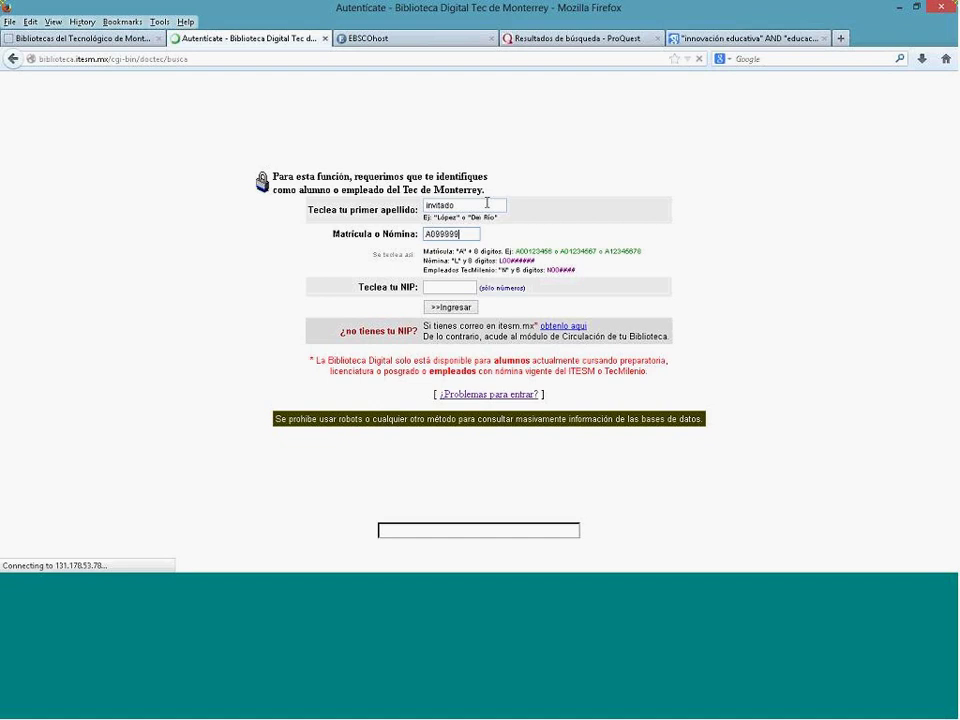
{"action": "type", "text": "9"}
{"action": "key", "text": "Tab"}
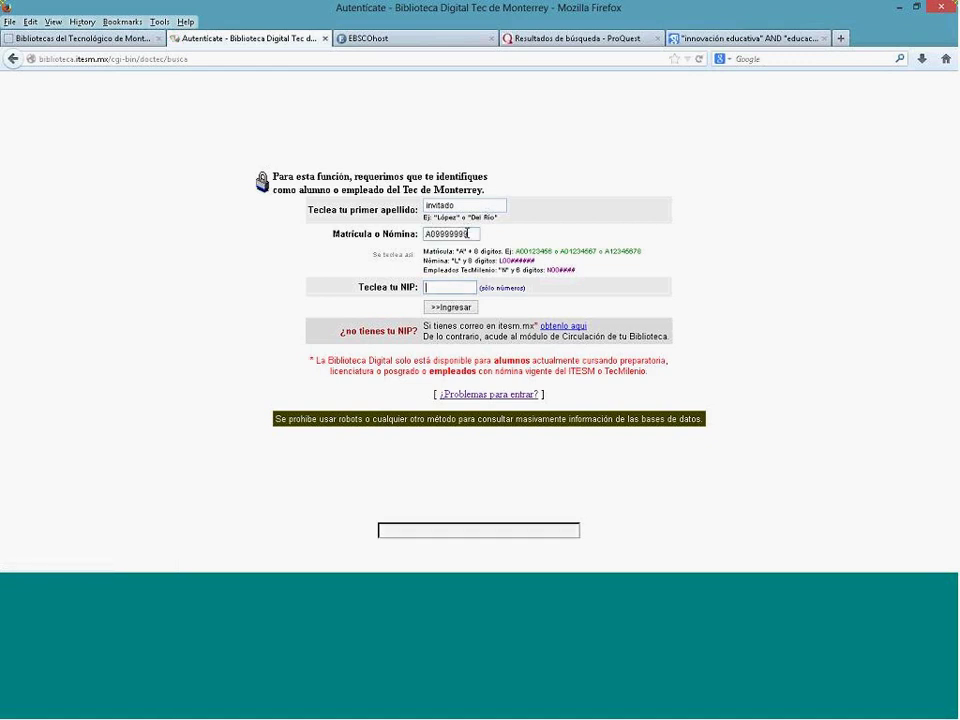
{"action": "type", "text": "123456"}
{"action": "left_click", "coordinate": [467, 308]}
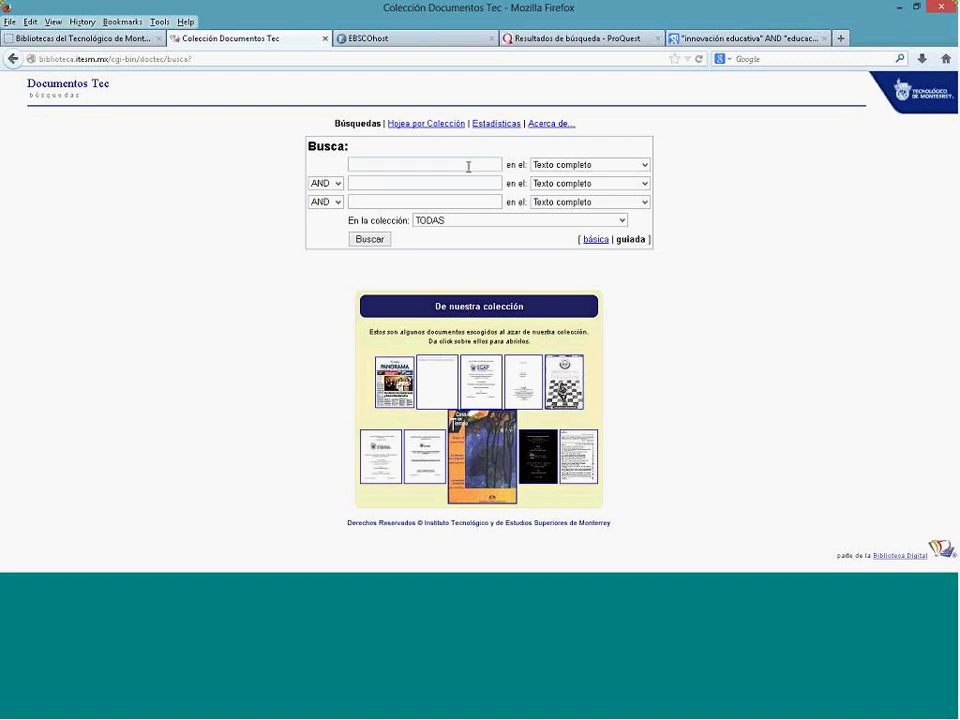
Step: Switch the first search line's field from Texto completo to *Nombre de la publicación
{"action": "left_click", "coordinate": [592, 168]}
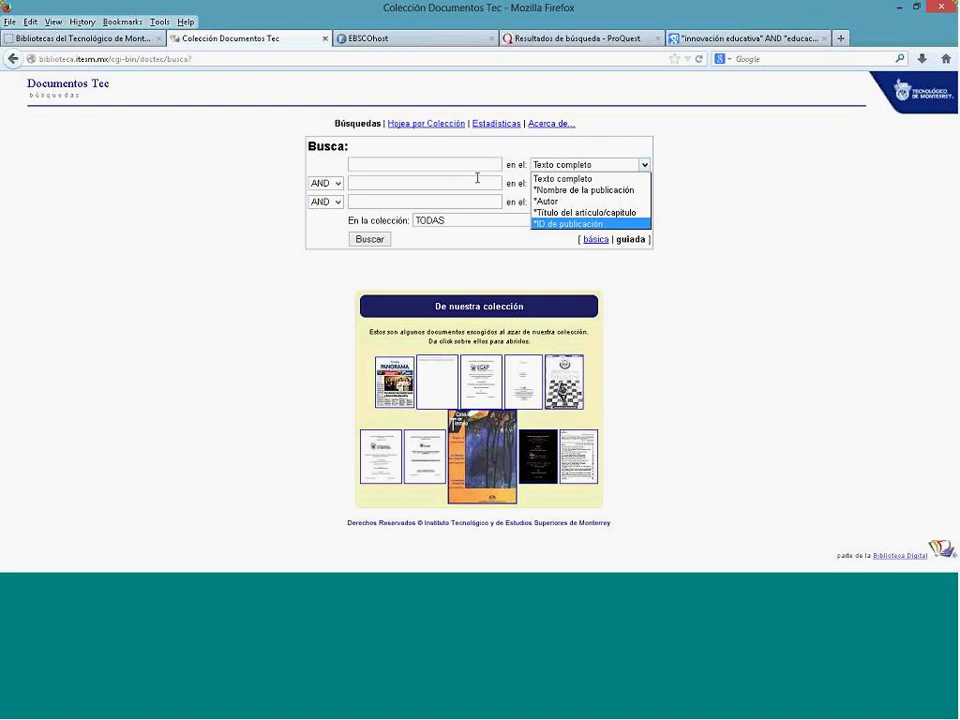
{"action": "left_click", "coordinate": [553, 189]}
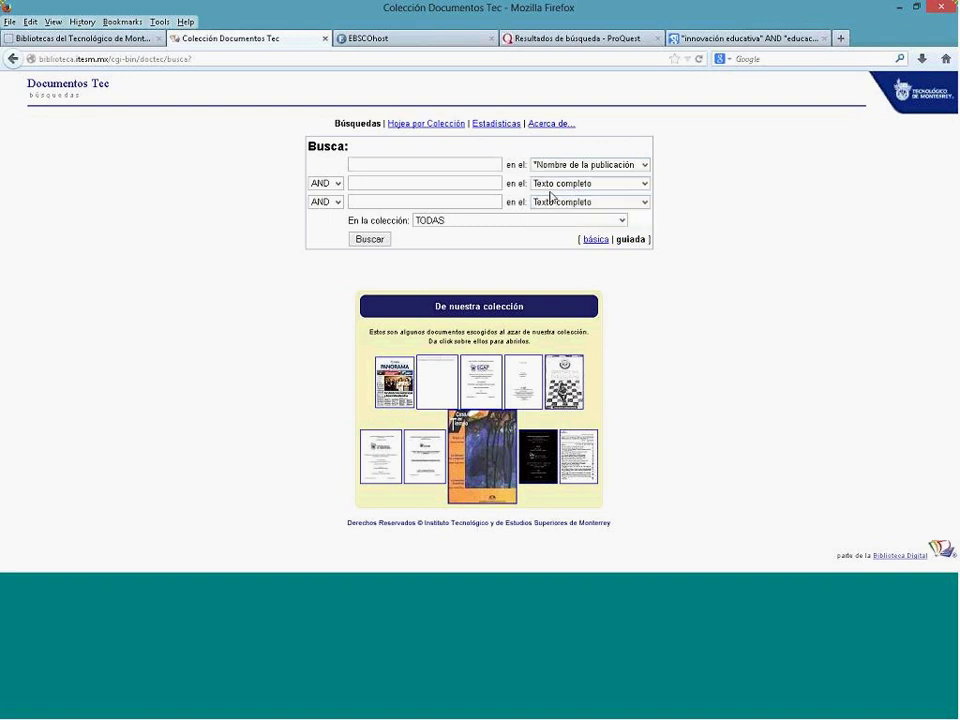
{"action": "left_click", "coordinate": [459, 201]}
{"action": "left_click", "coordinate": [454, 221]}
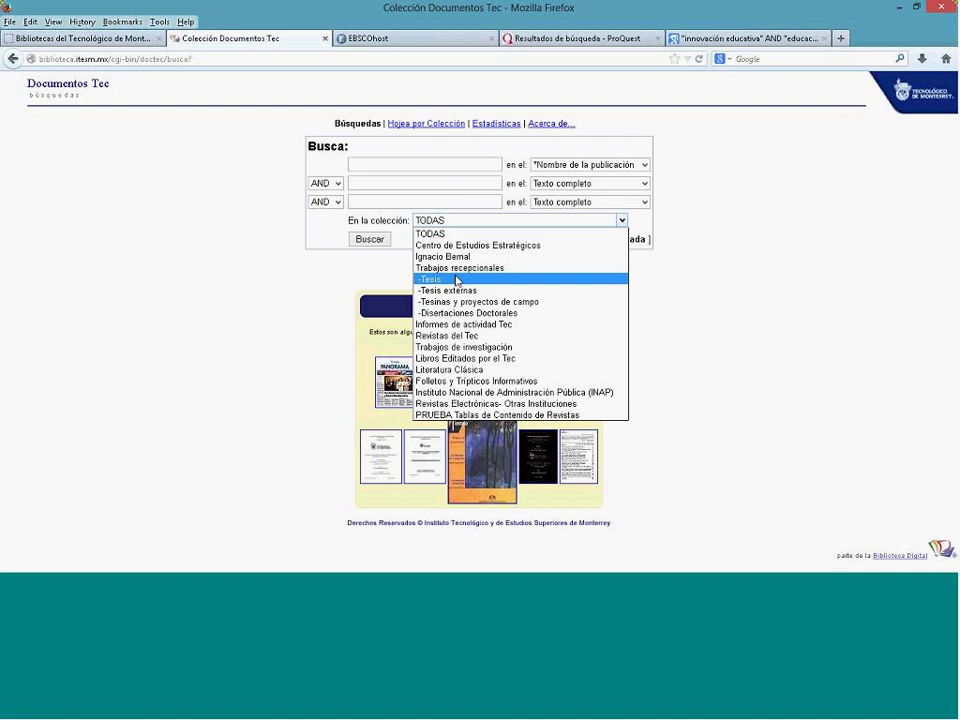
Step: Choose the -Tesis collection and enter 'educación a distancia' as the first search term
{"action": "key", "text": "Down"}
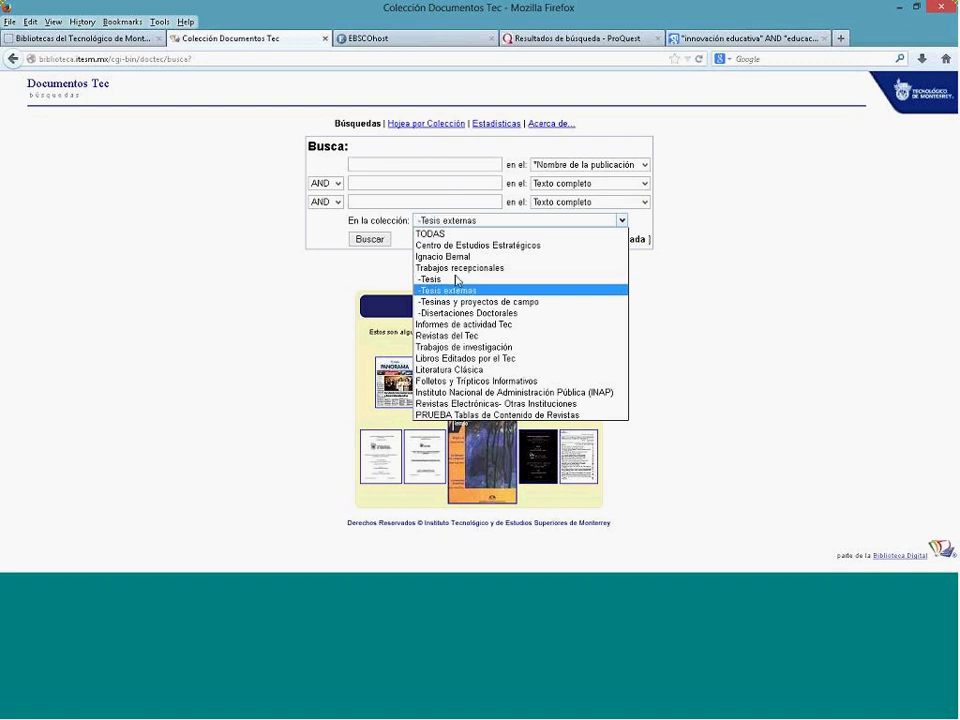
{"action": "key", "text": "Down"}
{"action": "key", "text": "Down"}
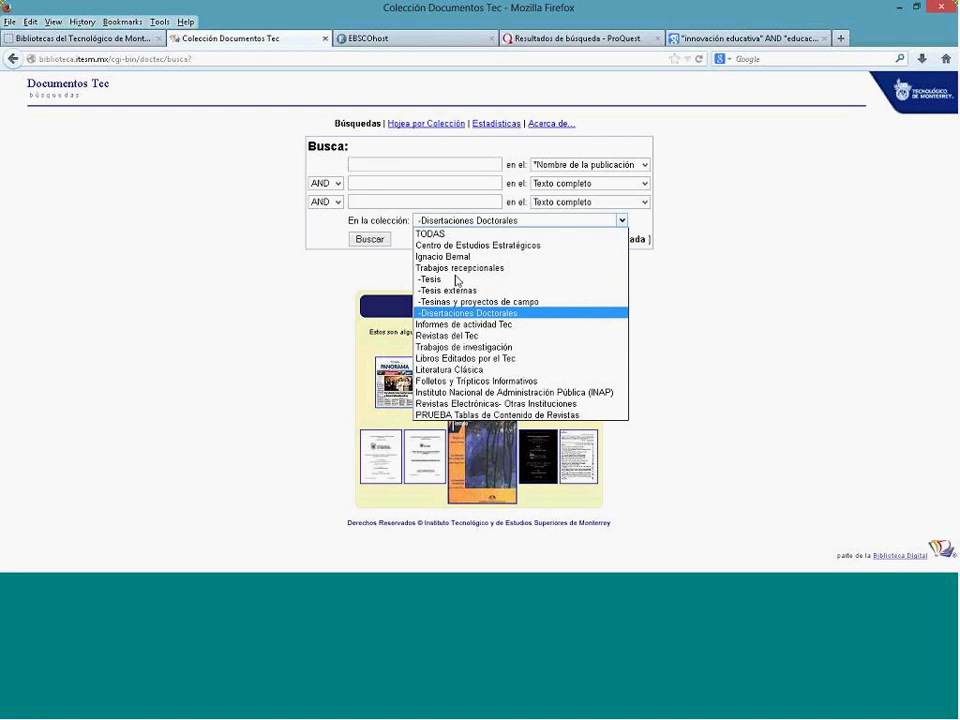
{"action": "left_click", "coordinate": [455, 279]}
{"action": "left_click", "coordinate": [447, 165]}
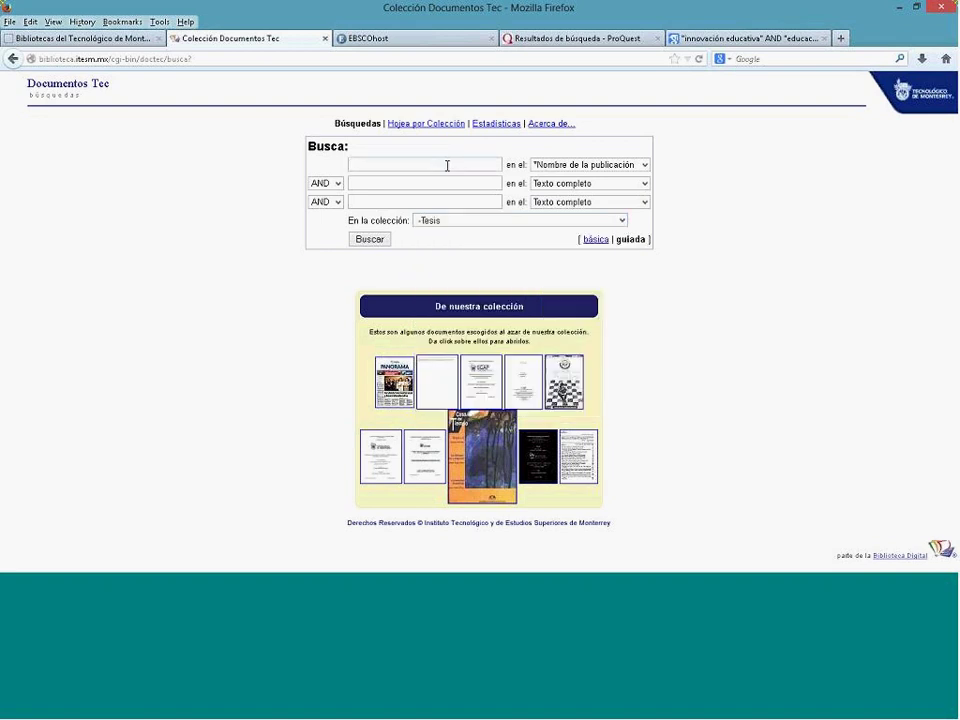
{"action": "type", "text": "educación a distancia"}
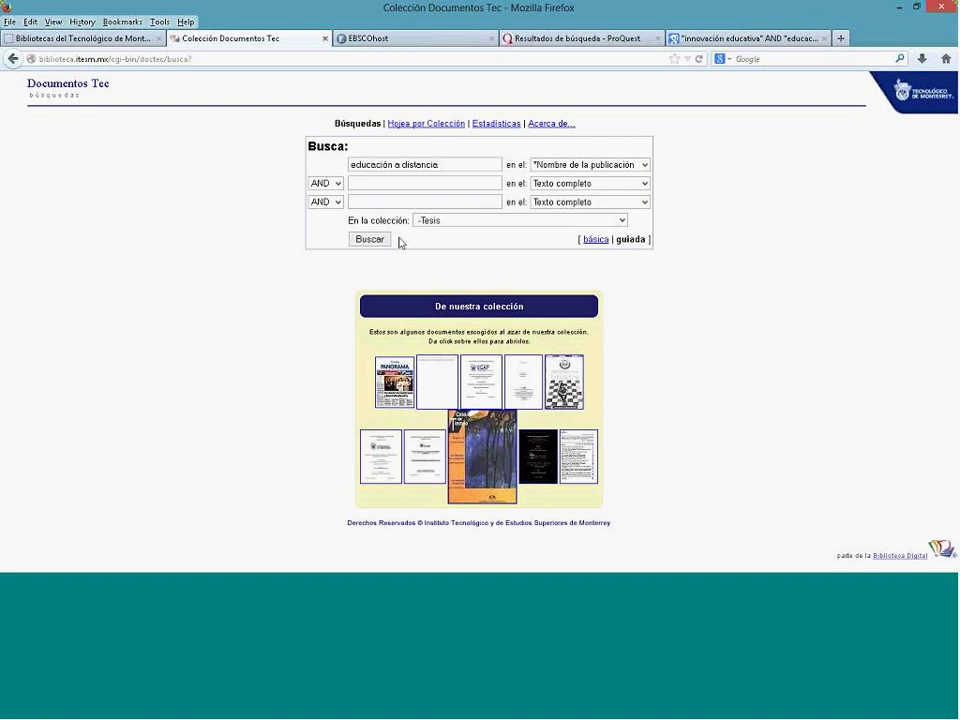
Step: Run the search and open the Resumen of result 2, the distance-education competitive-strategy thesis
{"action": "left_click", "coordinate": [371, 240]}
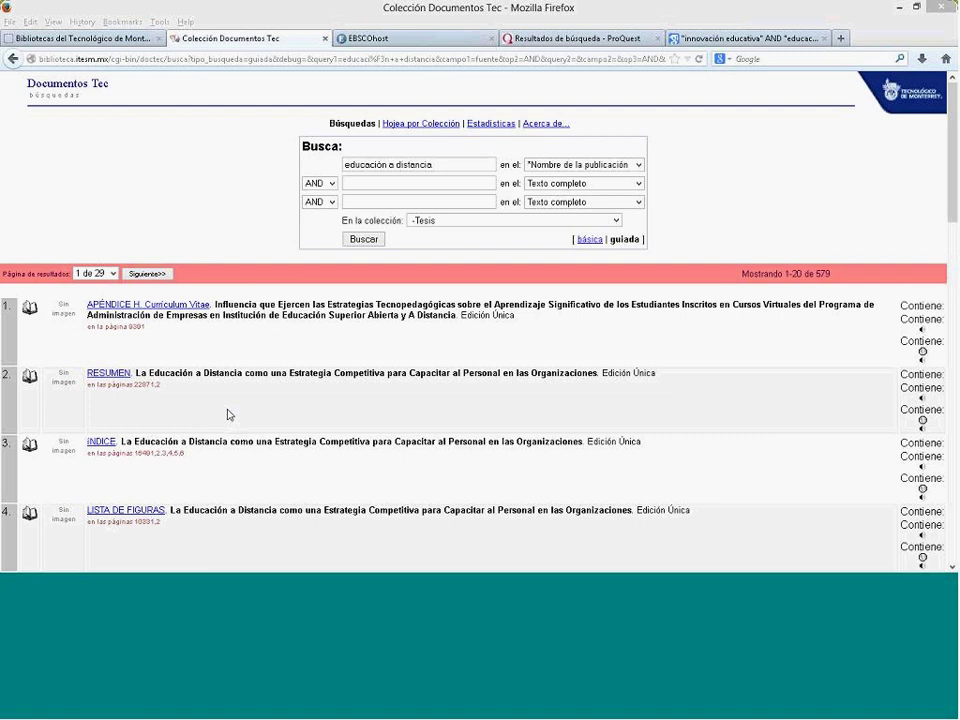
{"action": "left_click_drag", "start_coordinate": [137, 372], "coordinate": [597, 376]}
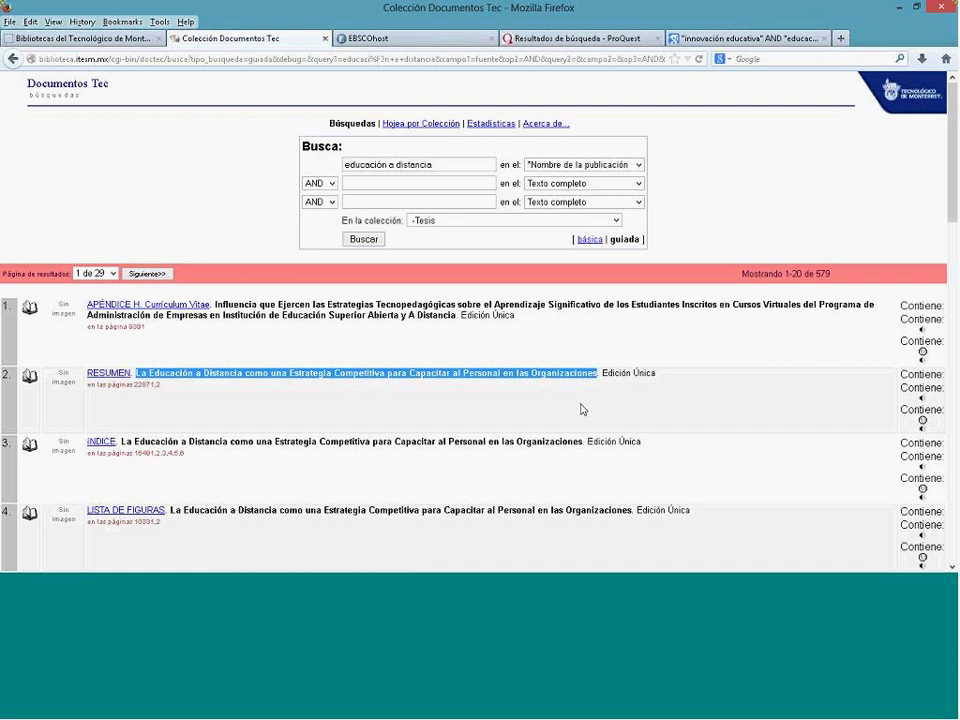
{"action": "left_click", "coordinate": [491, 419]}
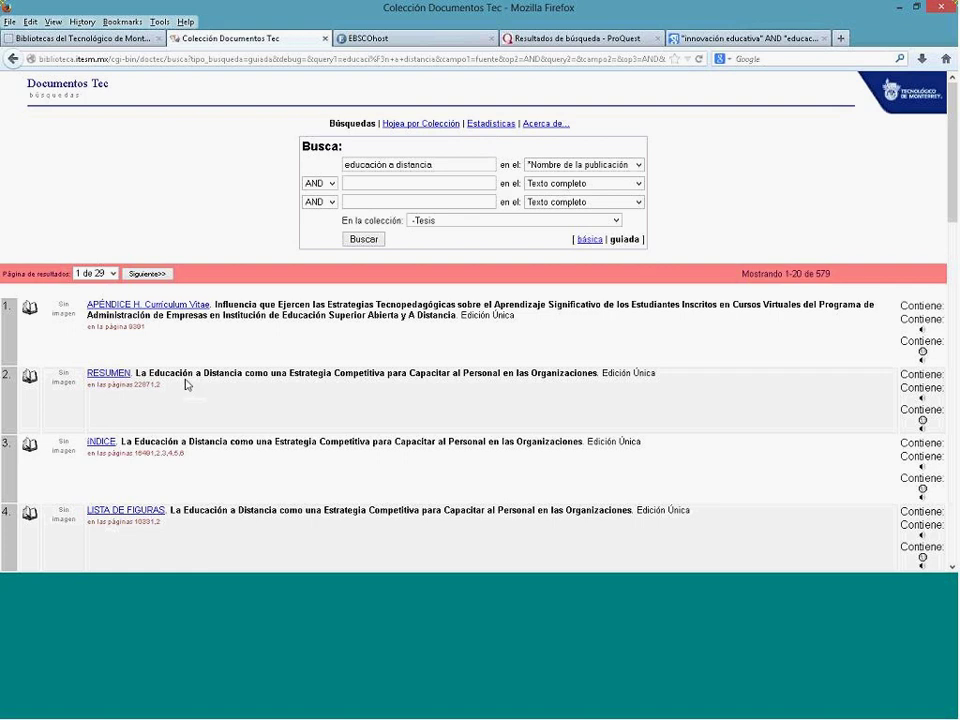
{"action": "scroll", "coordinate": [231, 403], "scroll_direction": "down", "scroll_amount": 2}
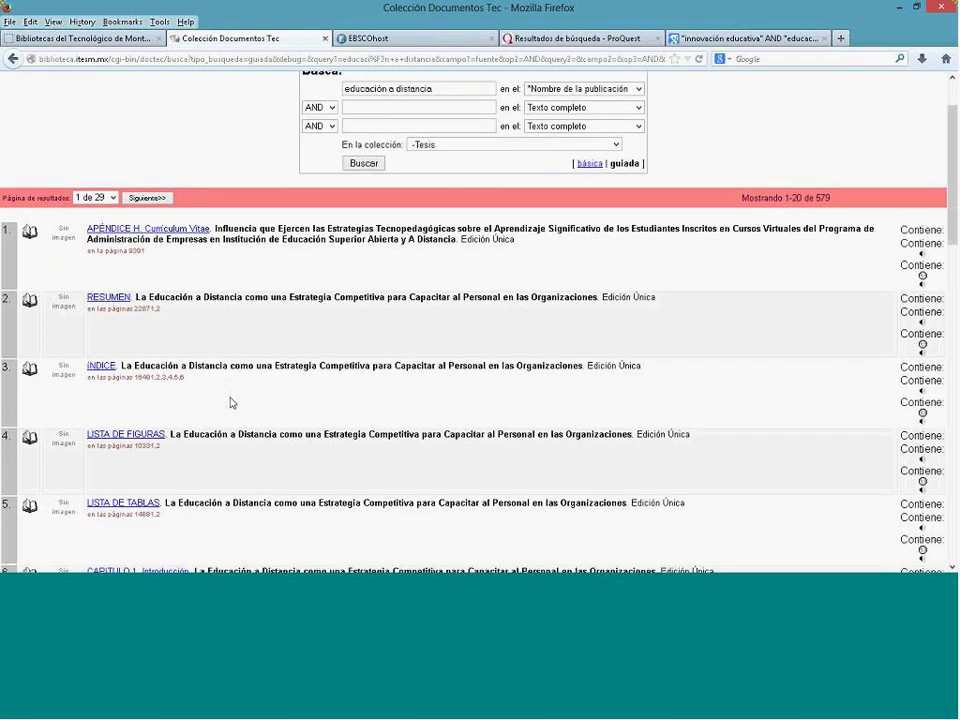
{"action": "left_click", "coordinate": [110, 297]}
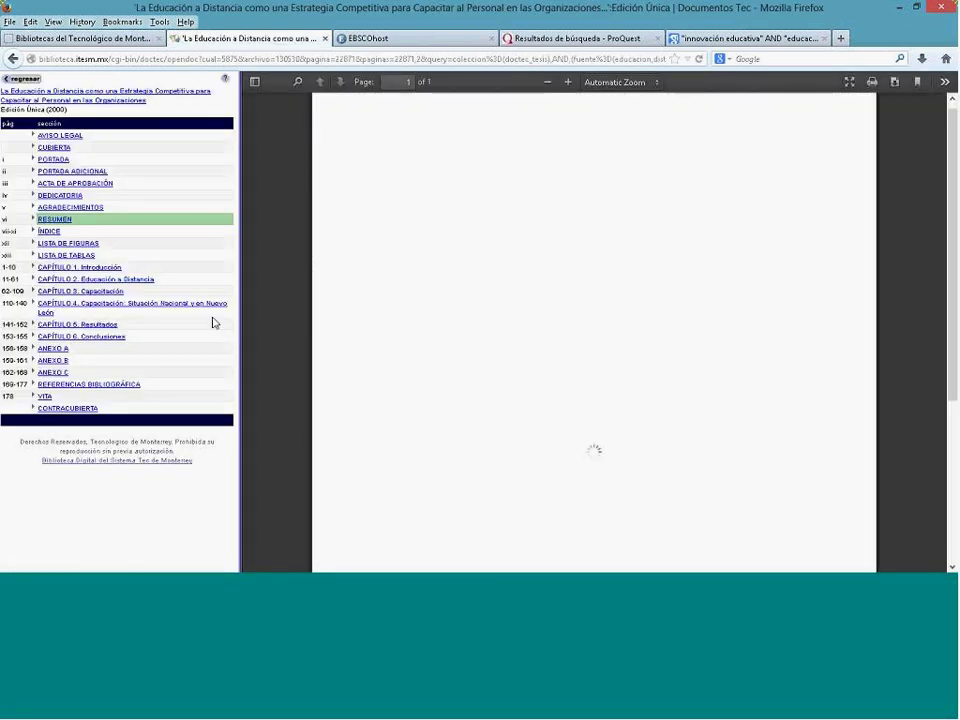
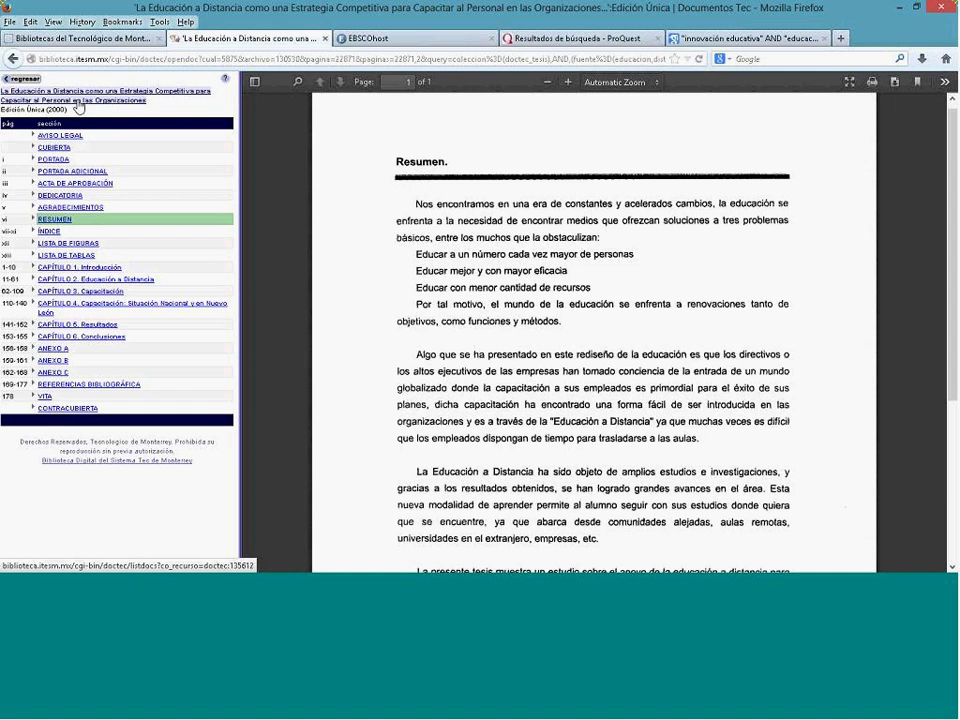
Step: Copy the Documentos Tec thesis record link (co_recurso=doctec:135612) from the sidebar title
{"action": "right_click", "coordinate": [95, 102]}
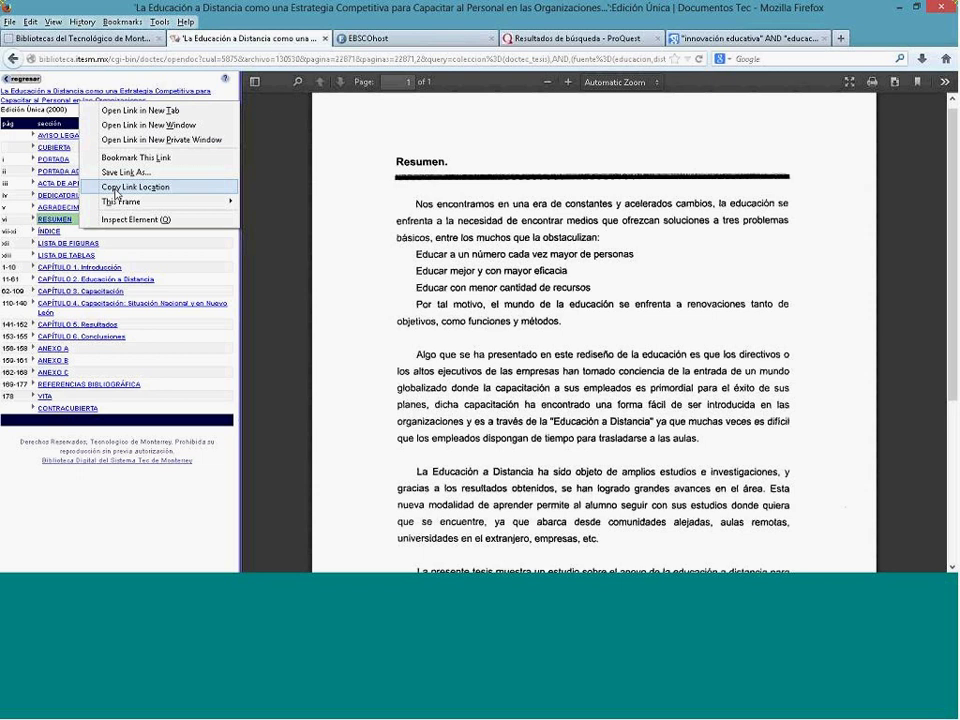
{"action": "left_click", "coordinate": [116, 188]}
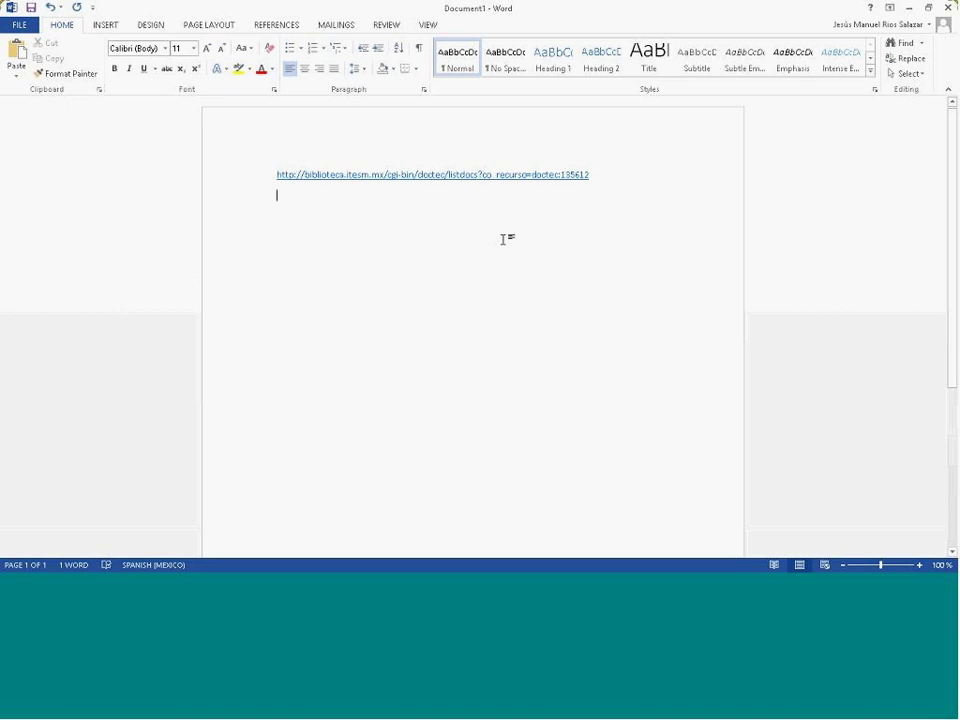
Step: Return from Word to the thesis in Firefox, open at its Resumen section
{"action": "key", "text": "alt+Tab"}
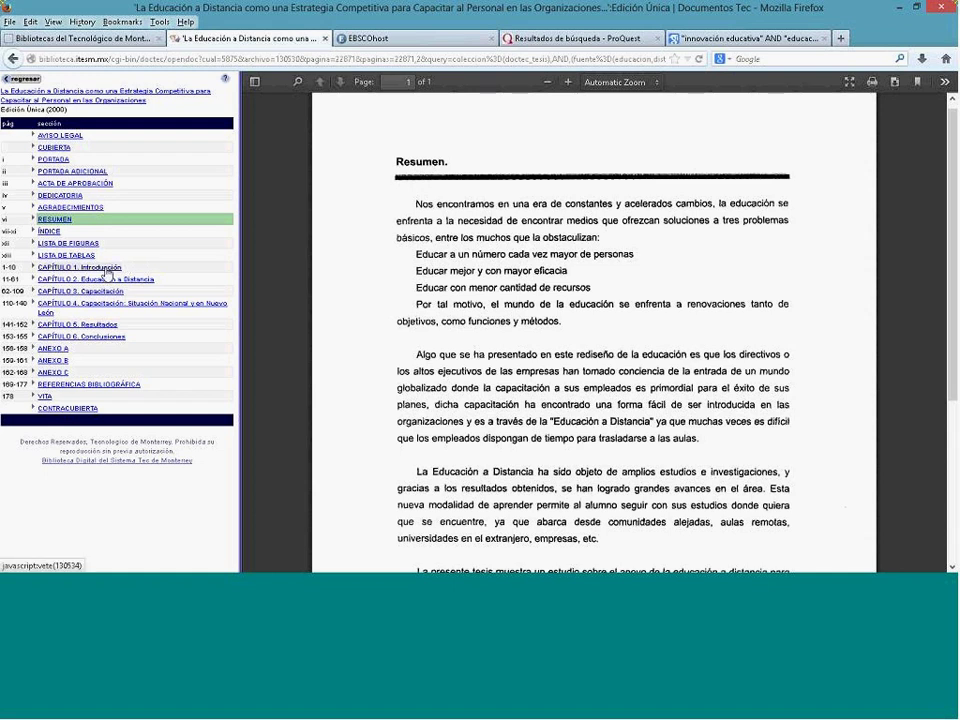
Step: Open the thesis Introducción chapter, then open Mis Bases de Datos in a new tab
{"action": "left_click", "coordinate": [108, 268]}
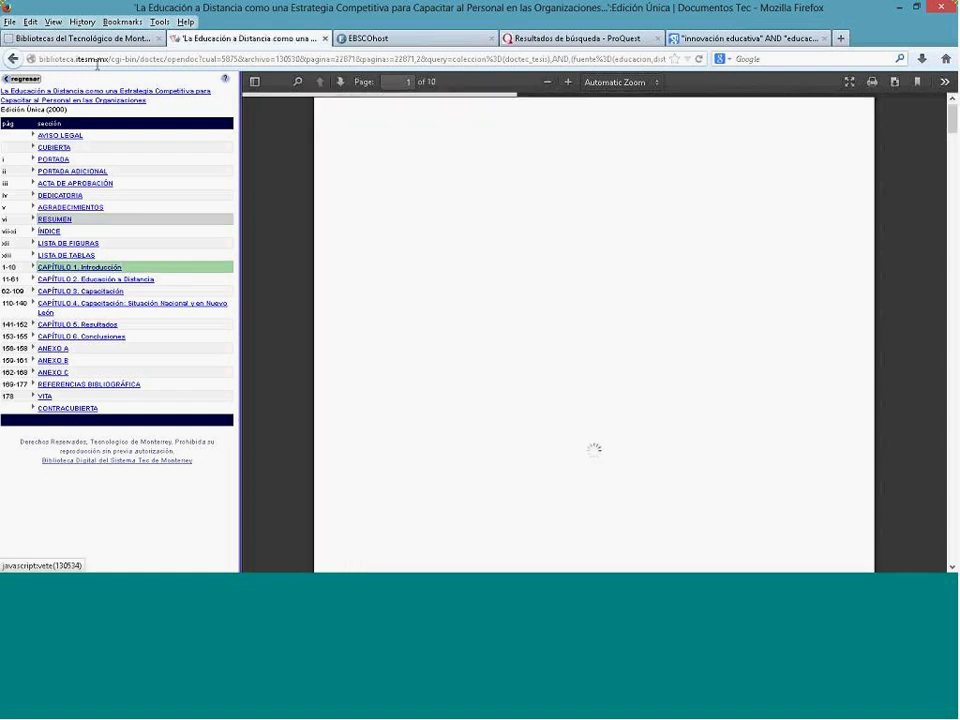
{"action": "left_click", "coordinate": [99, 40]}
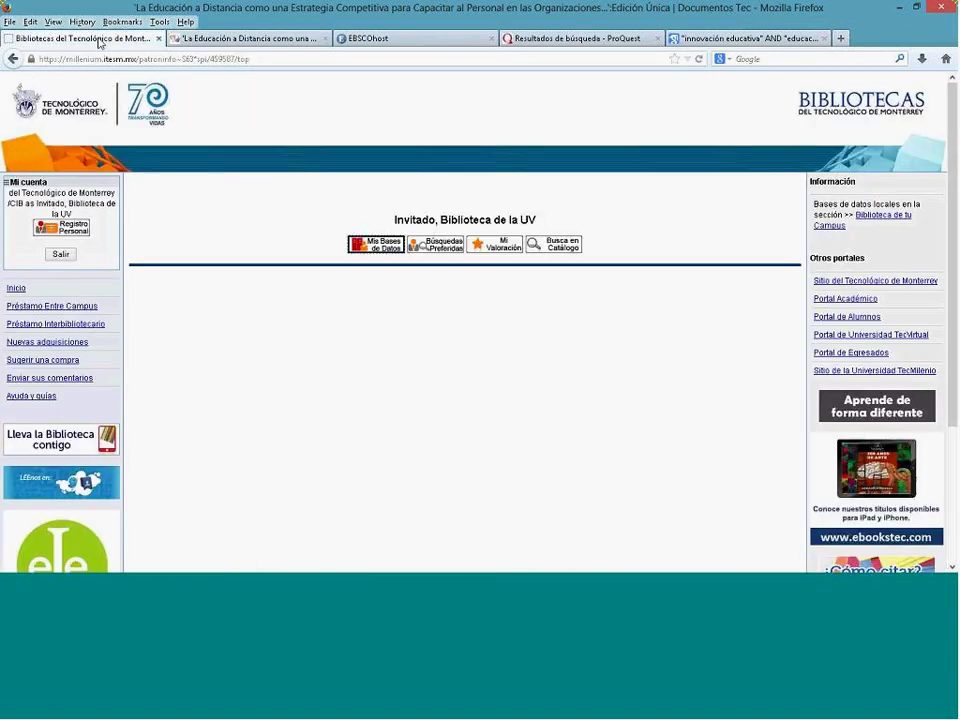
{"action": "right_click", "coordinate": [371, 247]}
{"action": "left_click", "coordinate": [422, 257]}
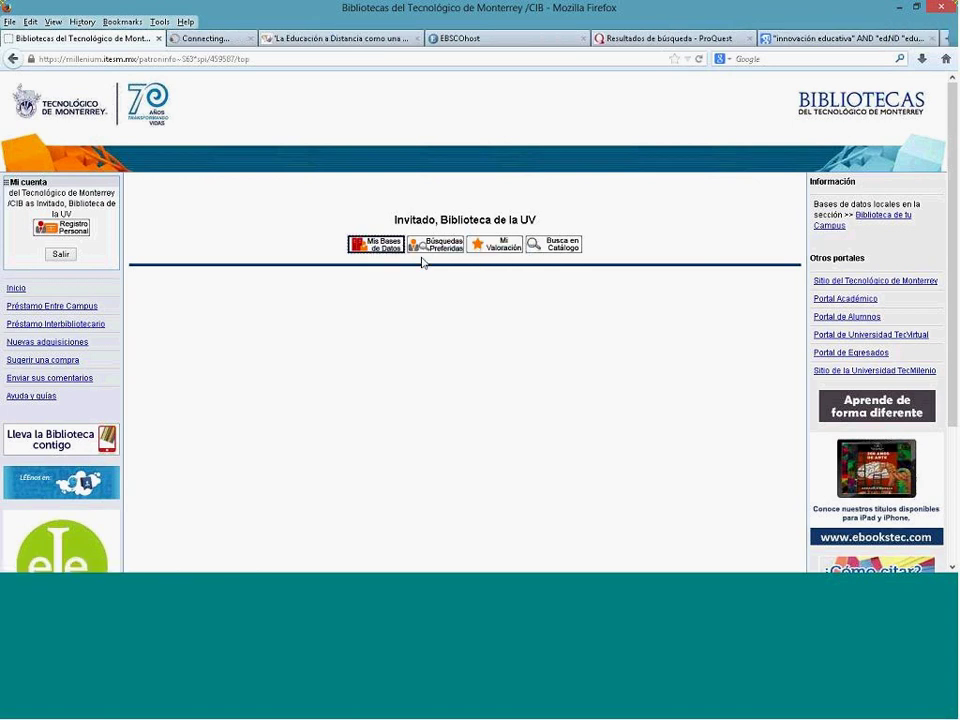
{"action": "left_click", "coordinate": [263, 43]}
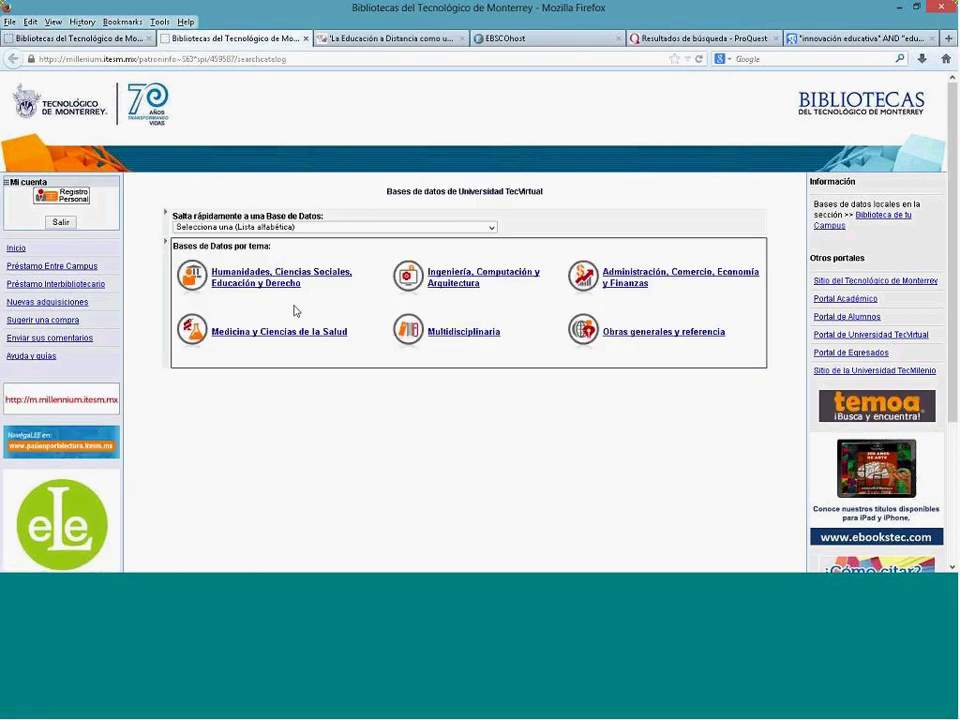
Step: Browse the alphabetical database list and jump to the E-Libro UV database
{"action": "left_click", "coordinate": [491, 228]}
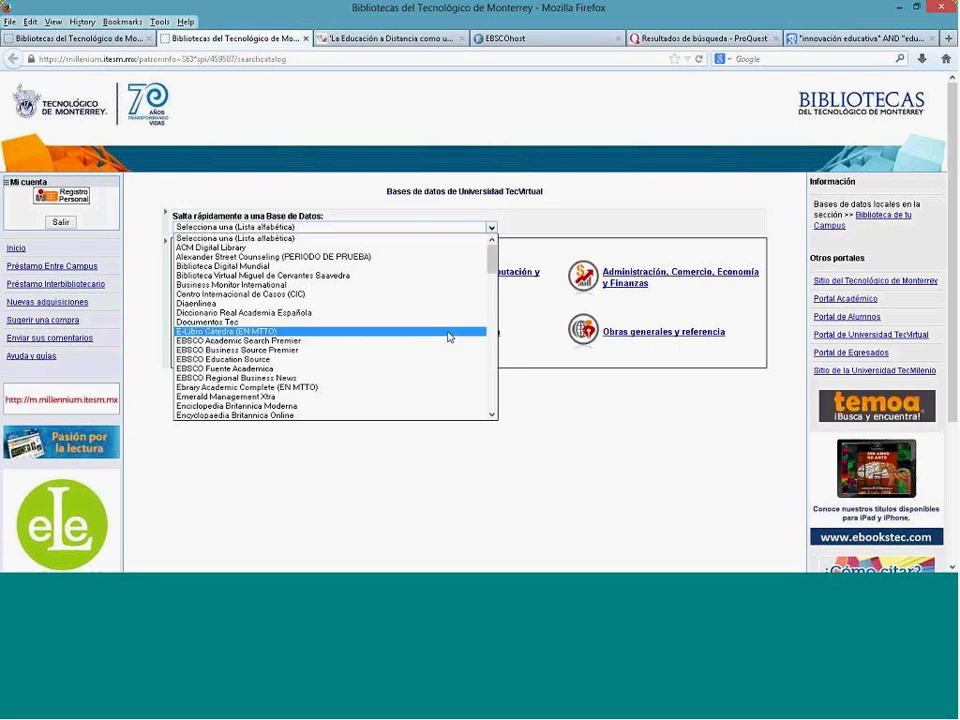
{"action": "scroll", "coordinate": [449, 337], "scroll_direction": "down", "scroll_amount": 2}
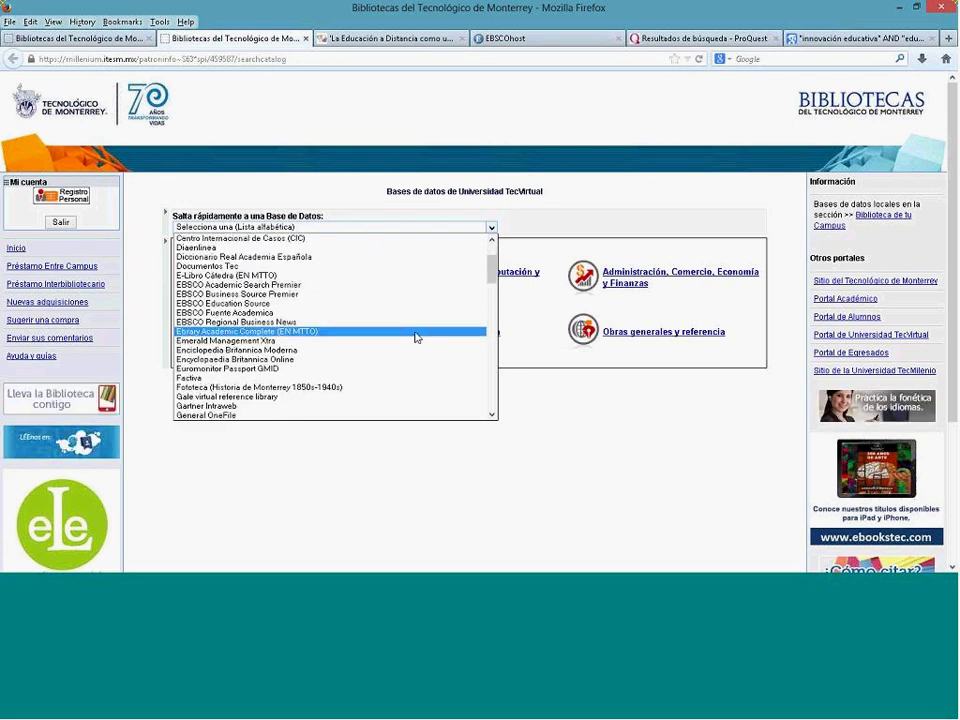
{"action": "left_click", "coordinate": [414, 277]}
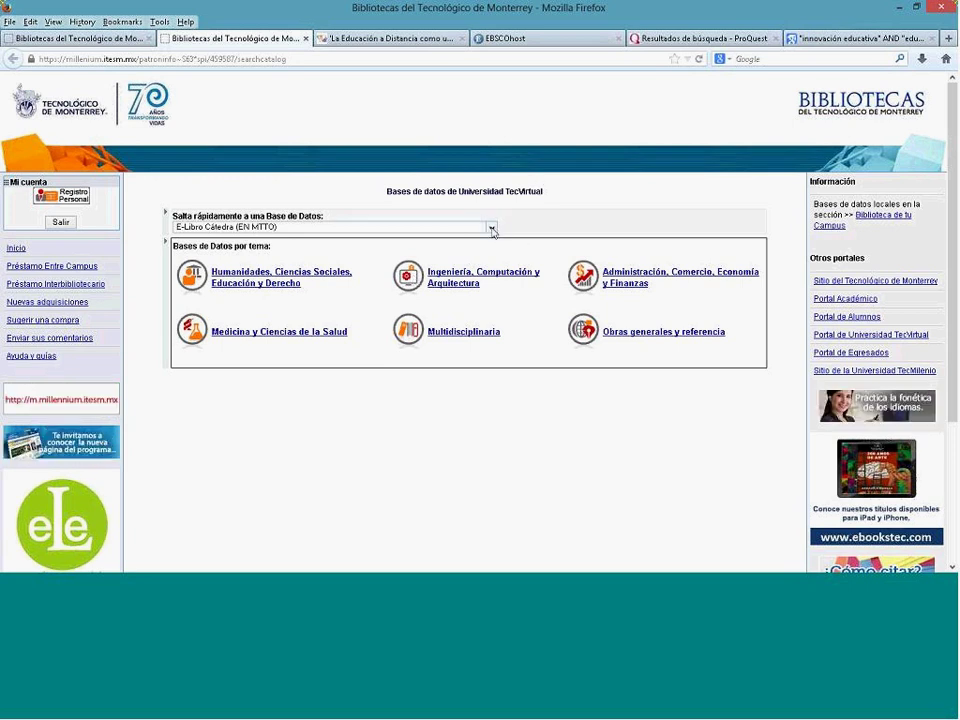
{"action": "left_click", "coordinate": [488, 227]}
{"action": "left_click", "coordinate": [431, 332]}
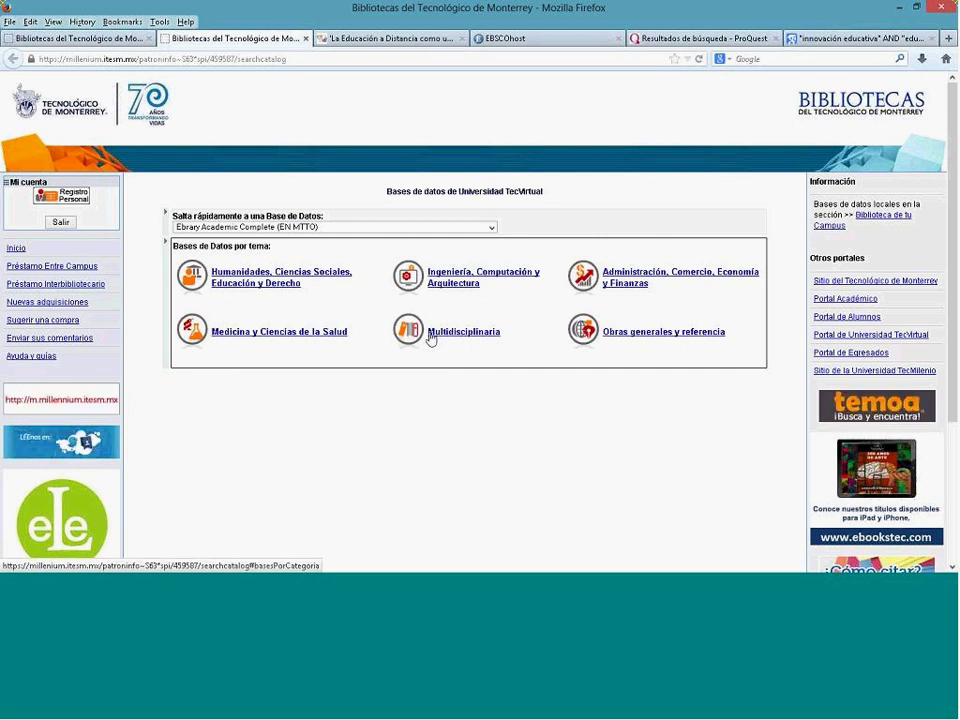
{"action": "left_click", "coordinate": [430, 339]}
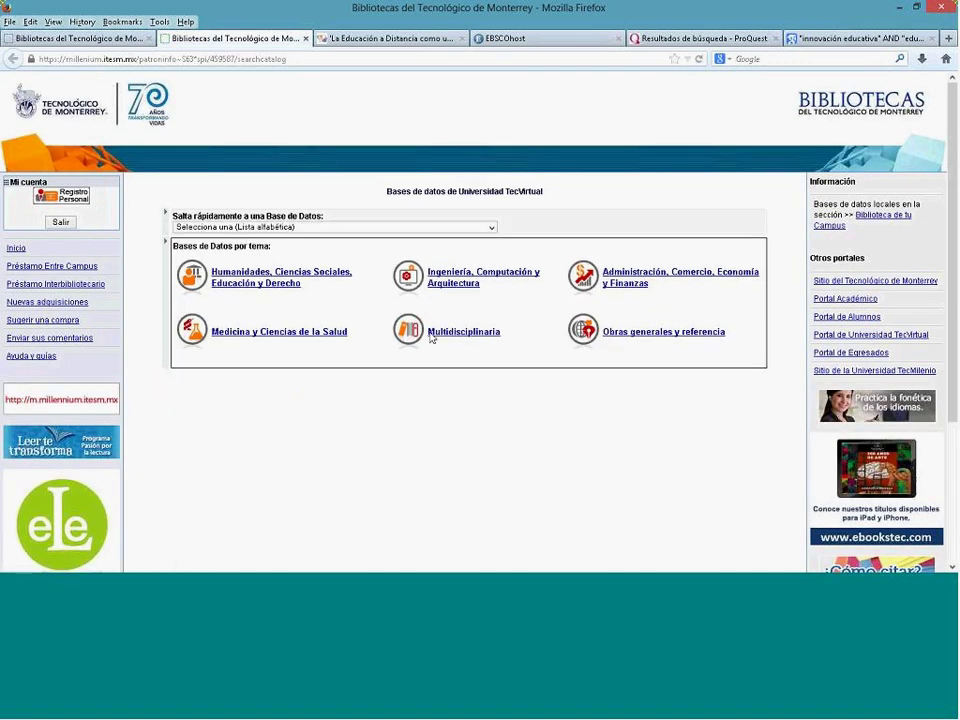
{"action": "left_click", "coordinate": [491, 229]}
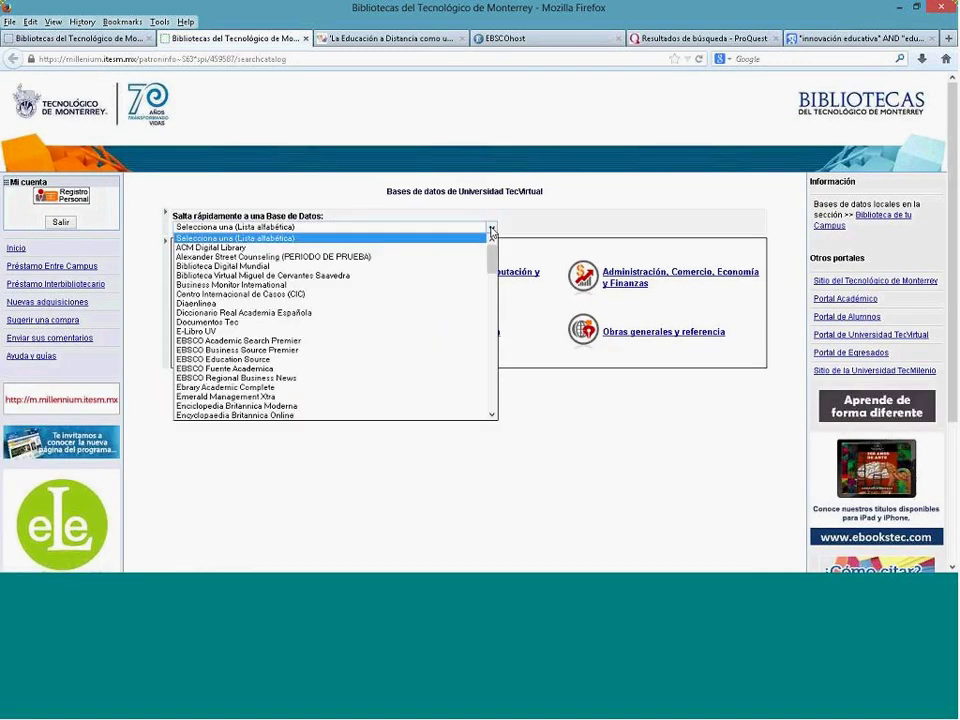
{"action": "left_click", "coordinate": [369, 333]}
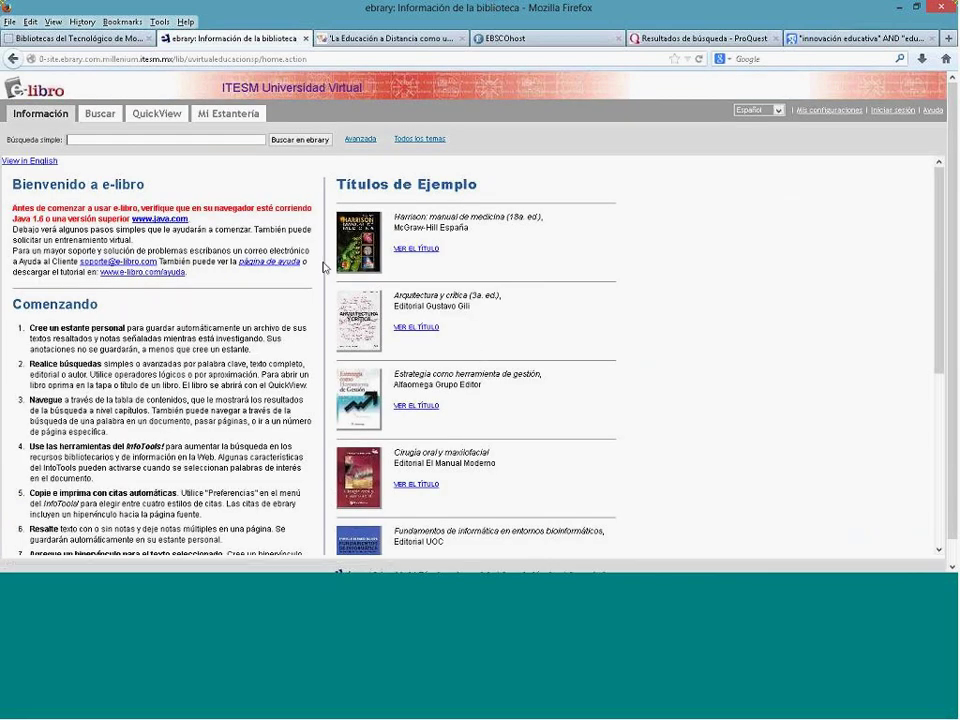
Step: Switch e-libro from simple search to the Avanzada search form
{"action": "left_click", "coordinate": [362, 140]}
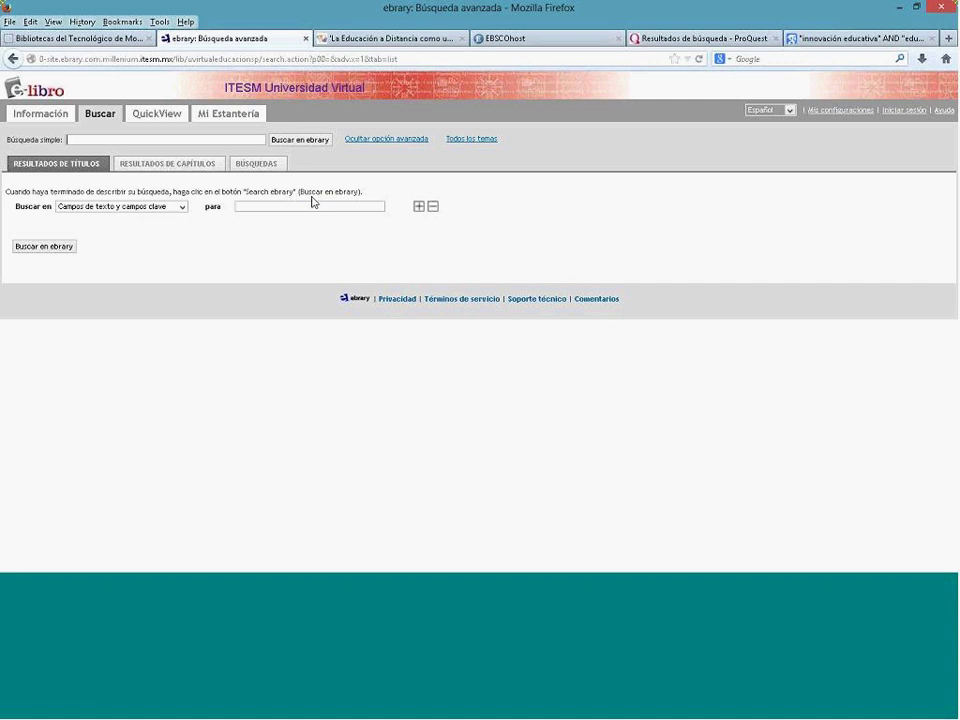
Step: Search for 'tecnología educativa' restricted to the Título field
{"action": "left_click", "coordinate": [249, 206]}
{"action": "type", "text": "tecn"}
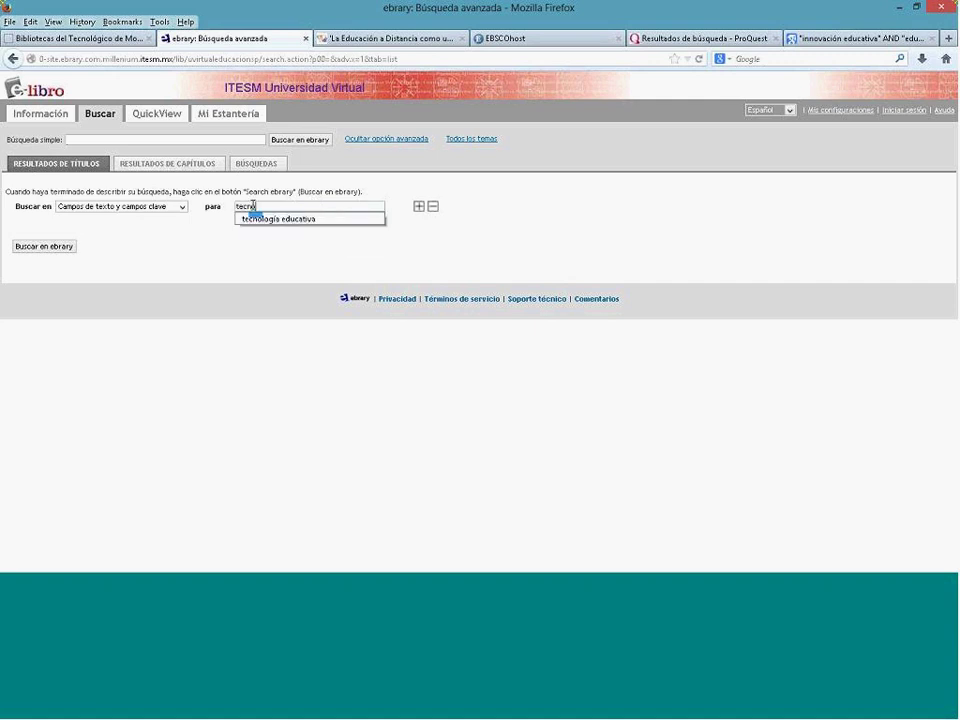
{"action": "left_click", "coordinate": [253, 218]}
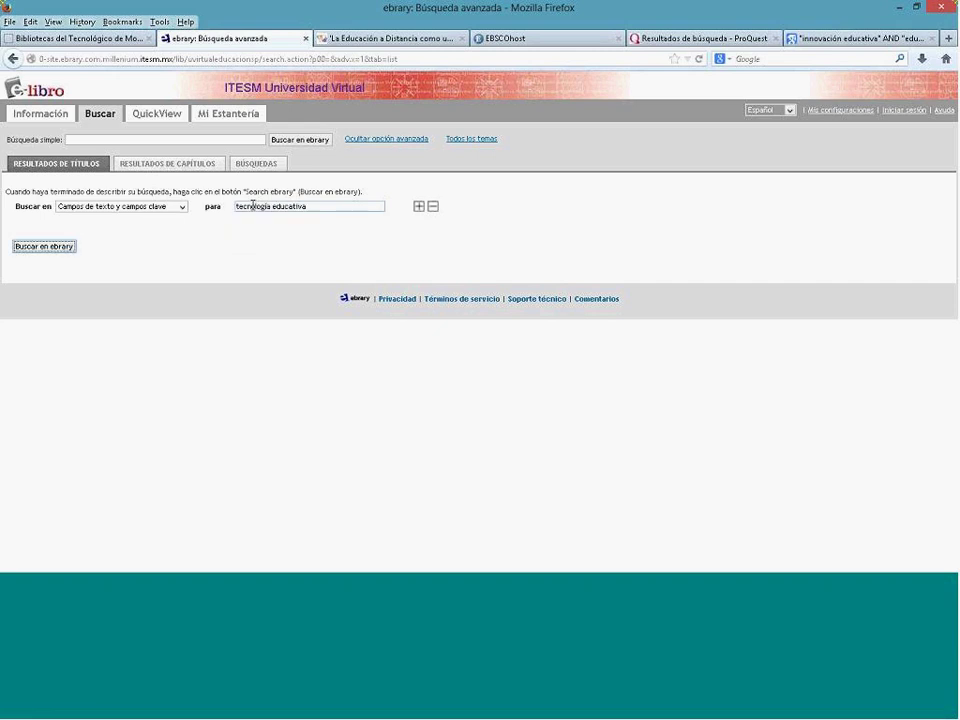
{"action": "left_click", "coordinate": [182, 208]}
{"action": "left_click", "coordinate": [169, 247]}
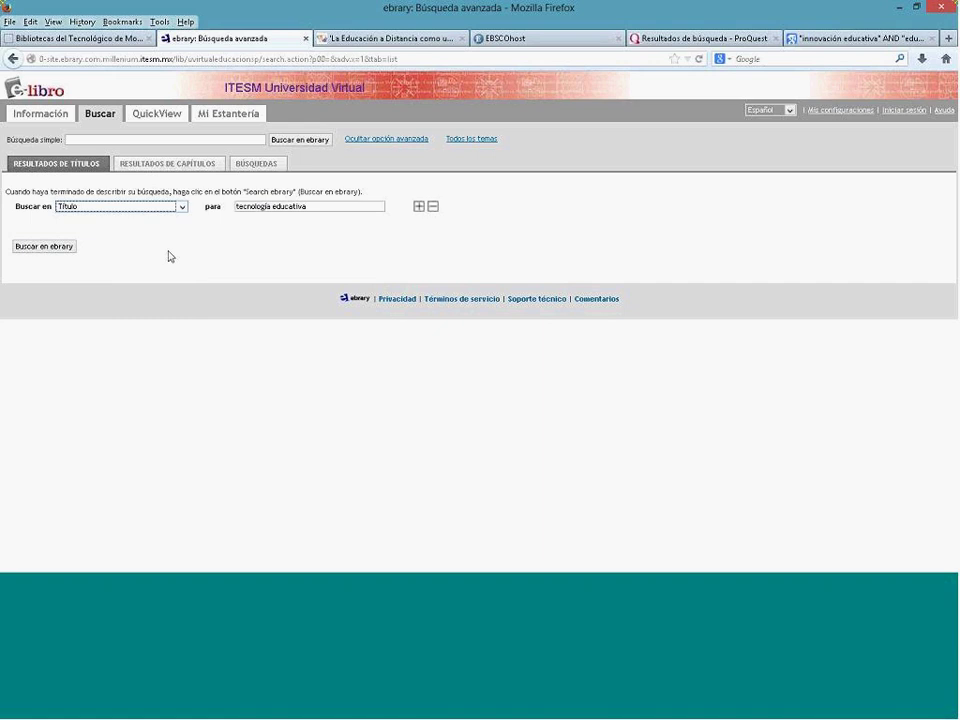
Step: Add and remove criterion rows, leaving one extra '... y en' row
{"action": "left_click", "coordinate": [419, 208]}
{"action": "left_click", "coordinate": [419, 229]}
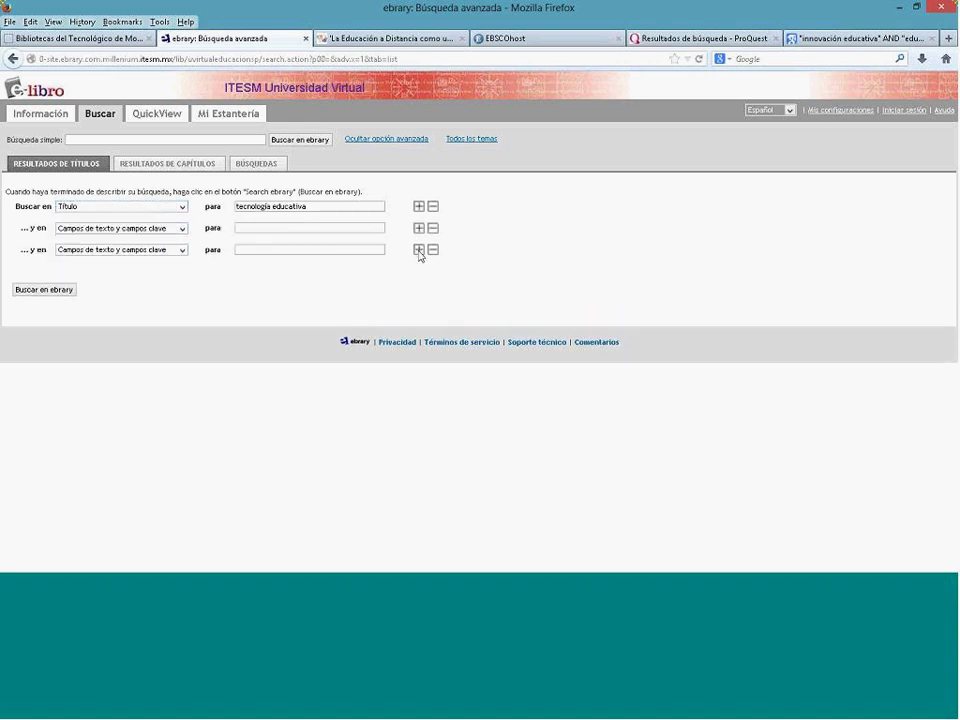
{"action": "left_click", "coordinate": [418, 250]}
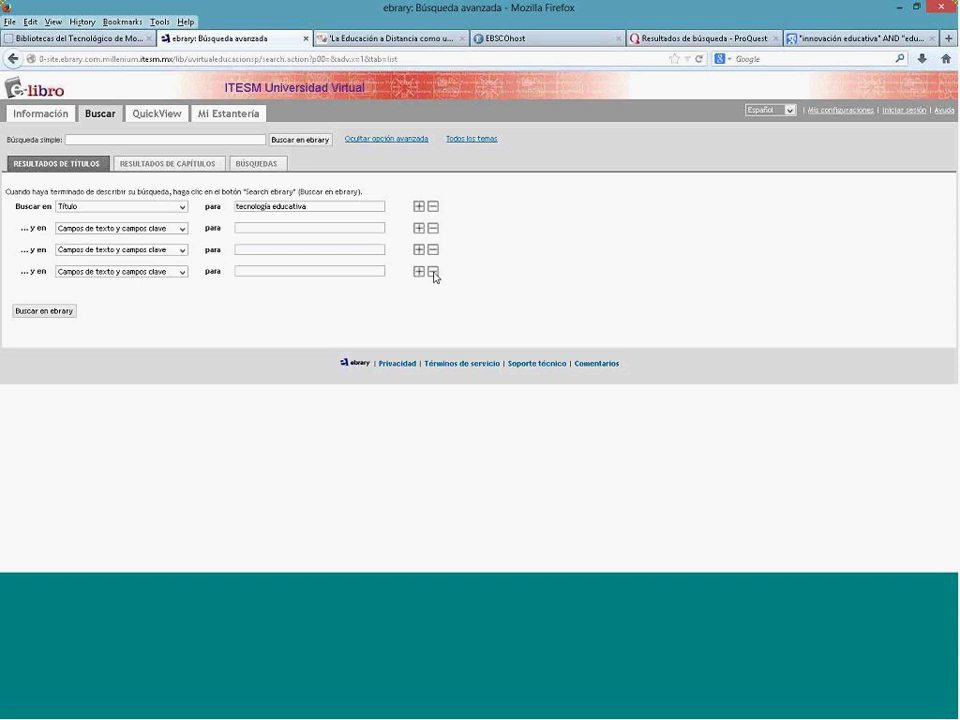
{"action": "left_click", "coordinate": [434, 272]}
{"action": "left_click", "coordinate": [434, 251]}
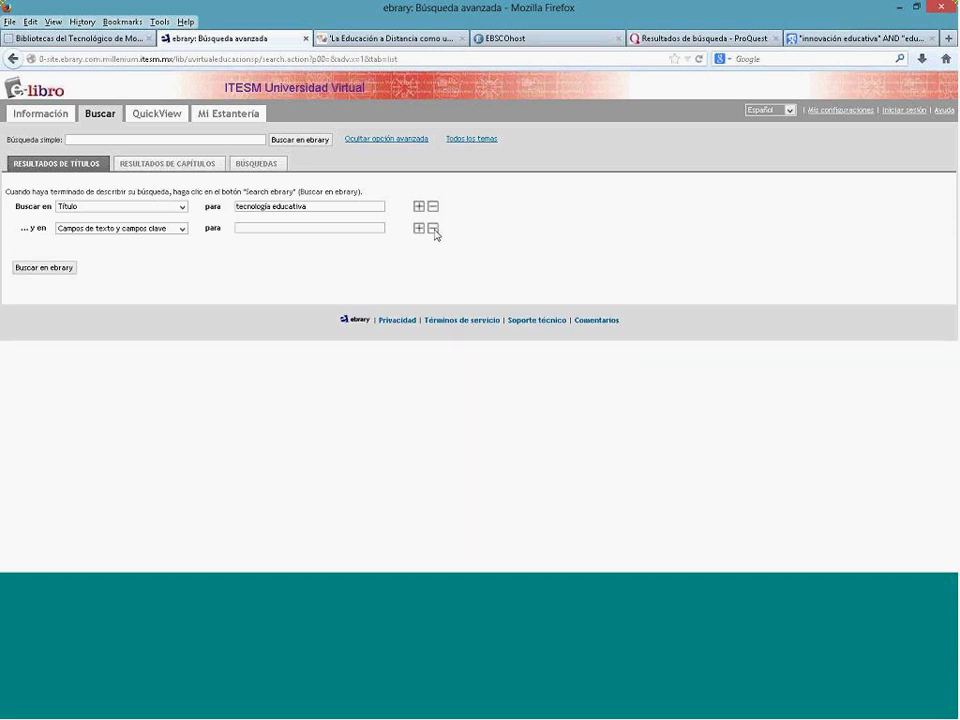
{"action": "left_click", "coordinate": [434, 229]}
{"action": "left_click", "coordinate": [420, 208]}
{"action": "left_click", "coordinate": [420, 229]}
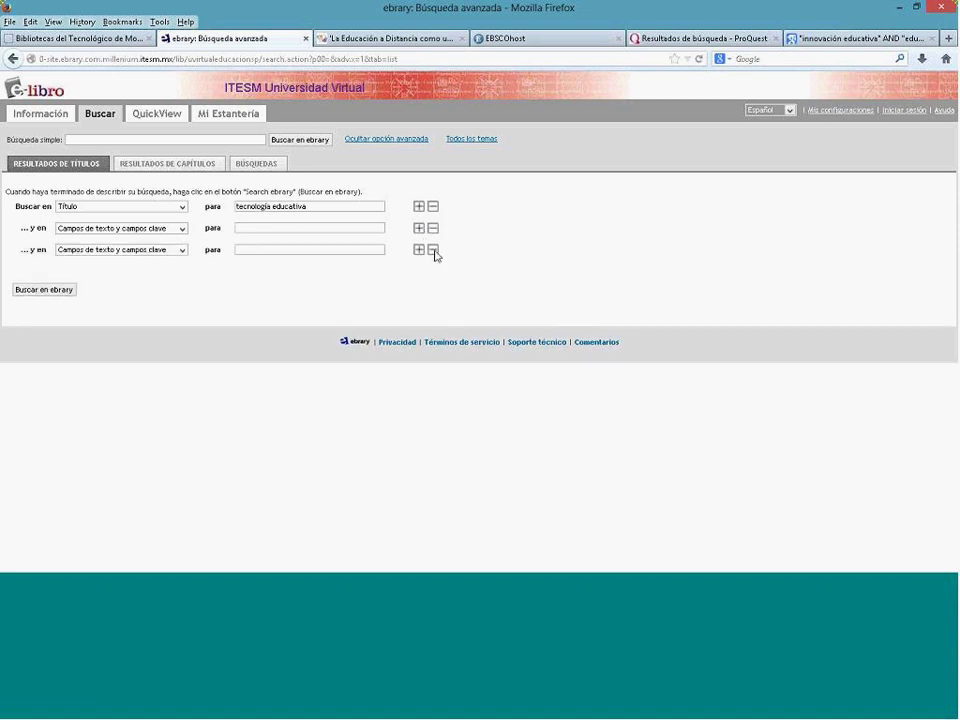
{"action": "left_click", "coordinate": [434, 250]}
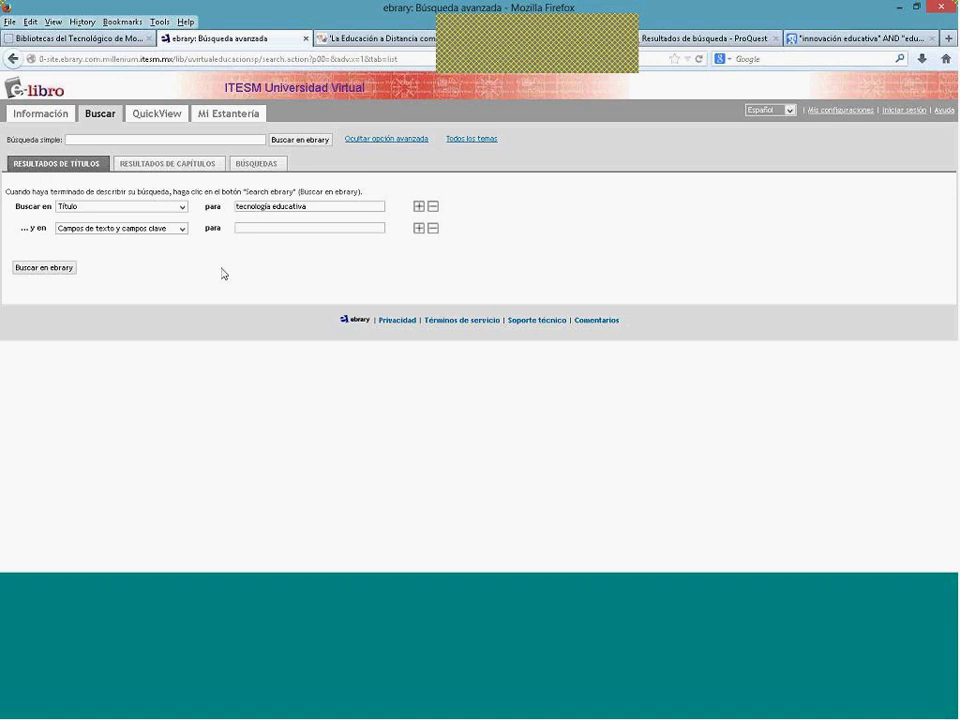
Step: Set the second criterion to Tipo de documento with Libros, and run the search
{"action": "left_click", "coordinate": [182, 229]}
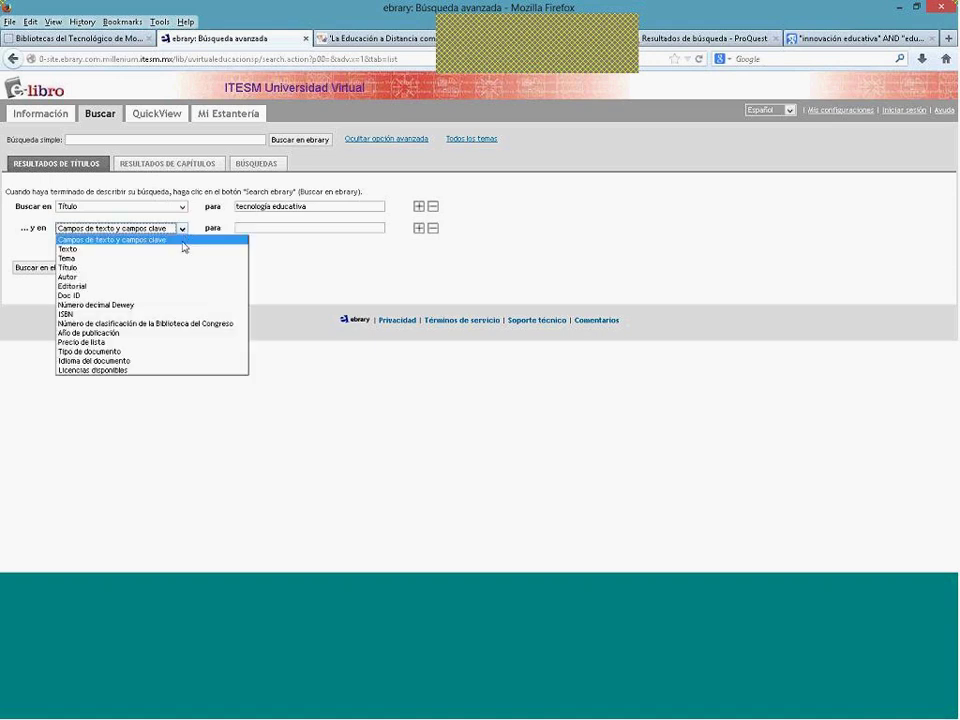
{"action": "left_click", "coordinate": [161, 352]}
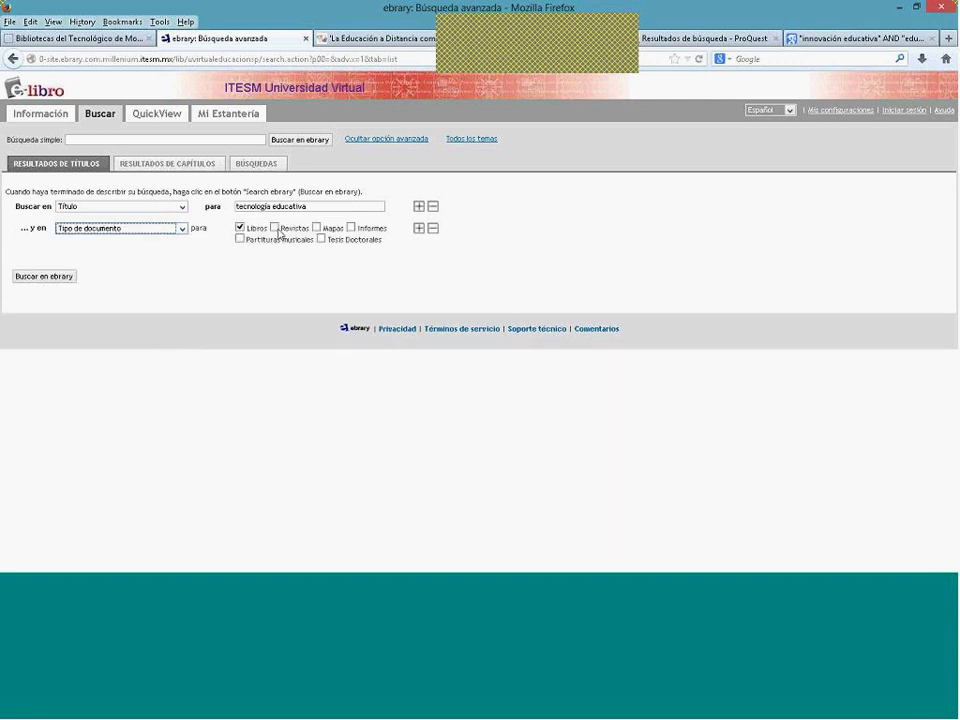
{"action": "left_click", "coordinate": [241, 231]}
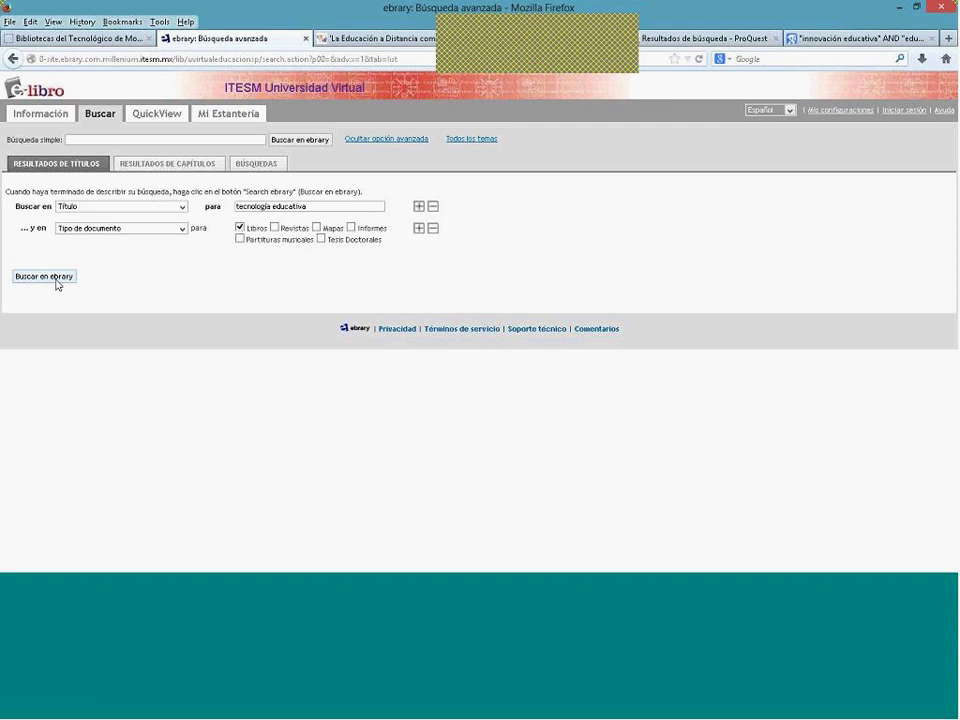
{"action": "left_click", "coordinate": [56, 281]}
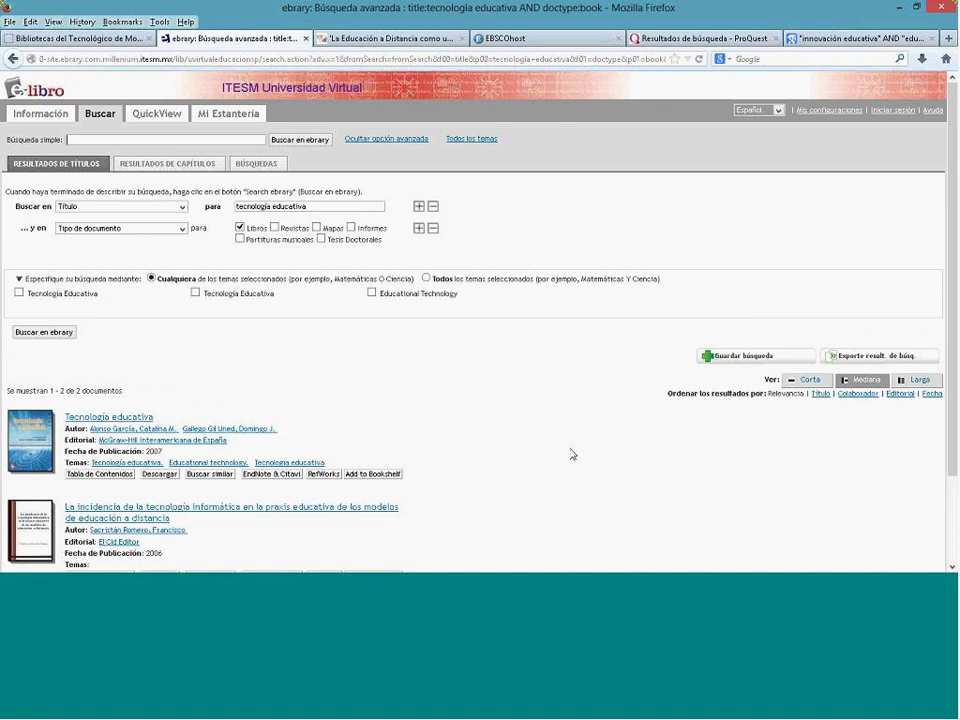
Step: Scroll through the 2 book results and open the 2007 'Tecnología educativa' title
{"action": "scroll", "coordinate": [560, 448], "scroll_direction": "down", "scroll_amount": 2}
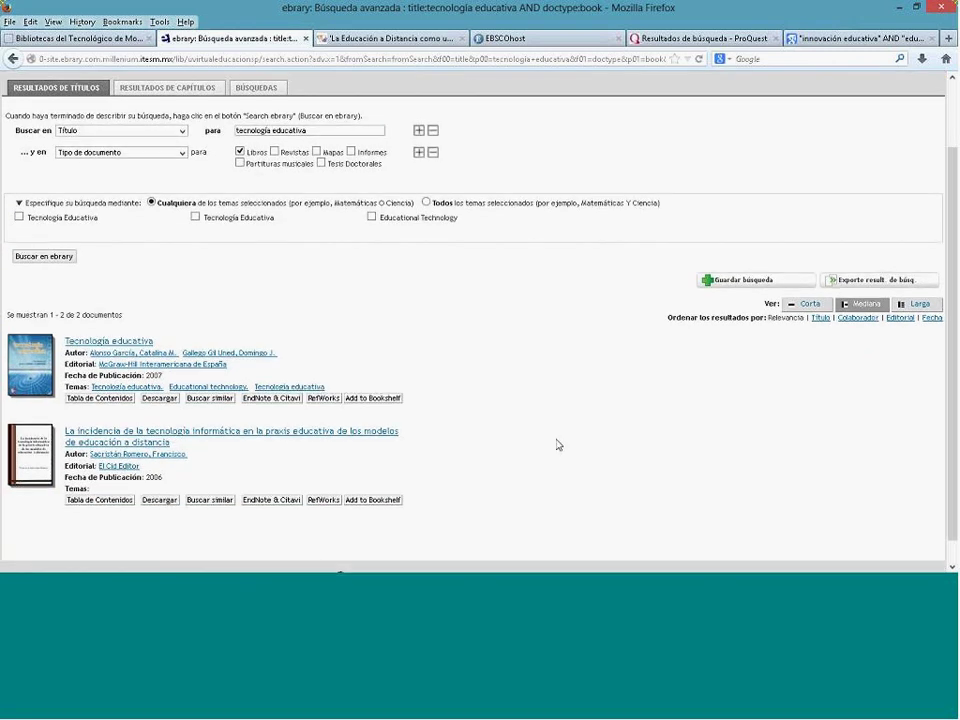
{"action": "scroll", "coordinate": [558, 444], "scroll_direction": "down", "scroll_amount": 1}
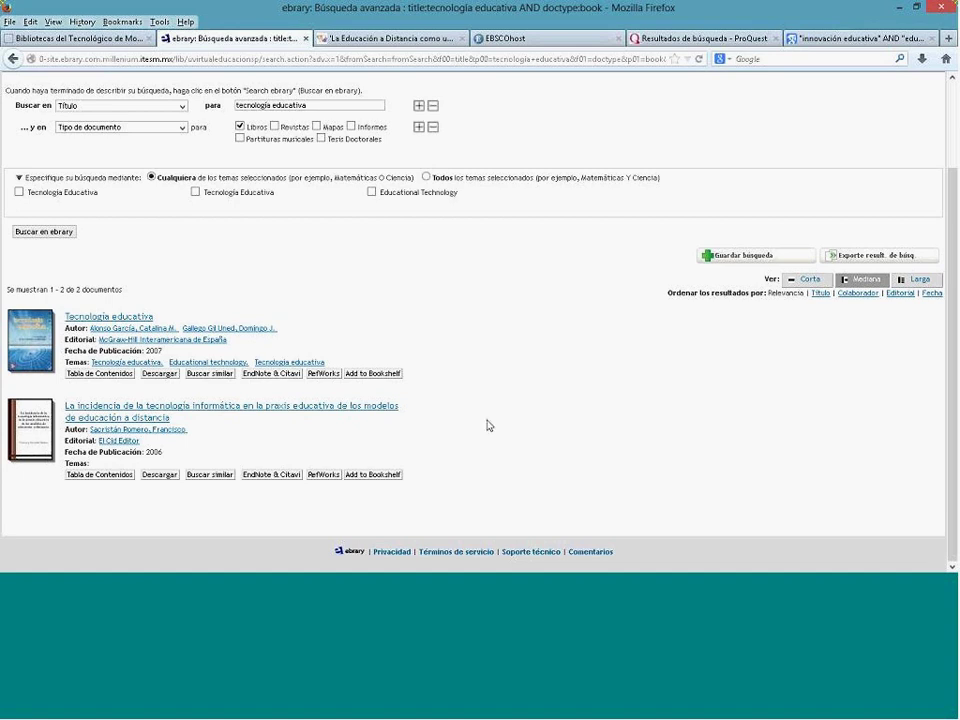
{"action": "left_click", "coordinate": [138, 319]}
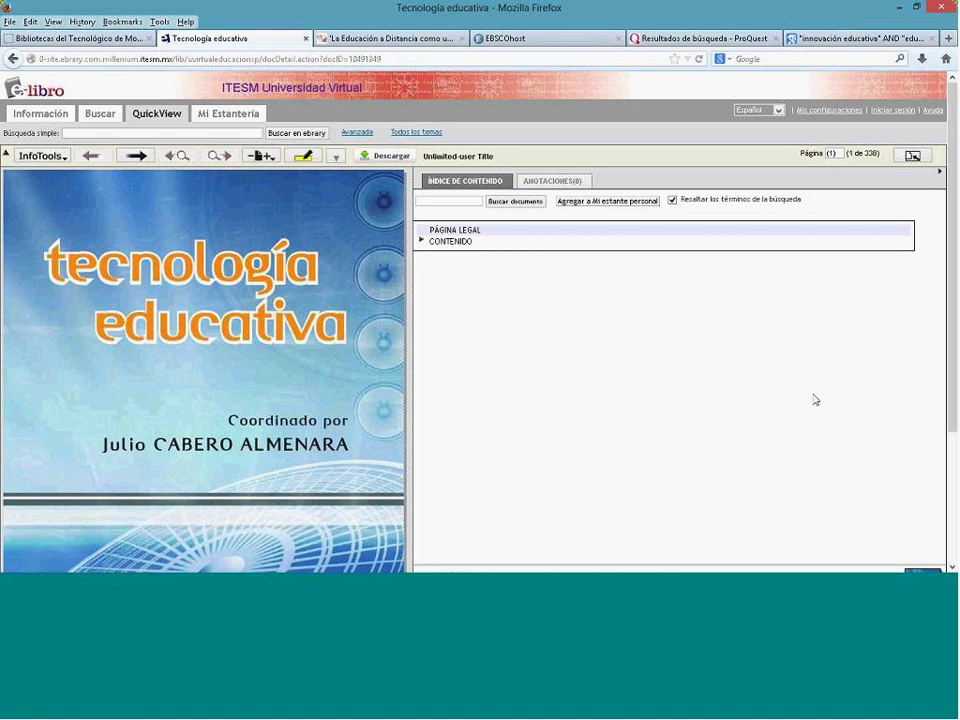
Step: Scroll down to read the 338-page McGraw-Hill 2007 record, ISBNs and subjects, then back up
{"action": "scroll", "coordinate": [955, 372], "scroll_direction": "down", "scroll_amount": 2}
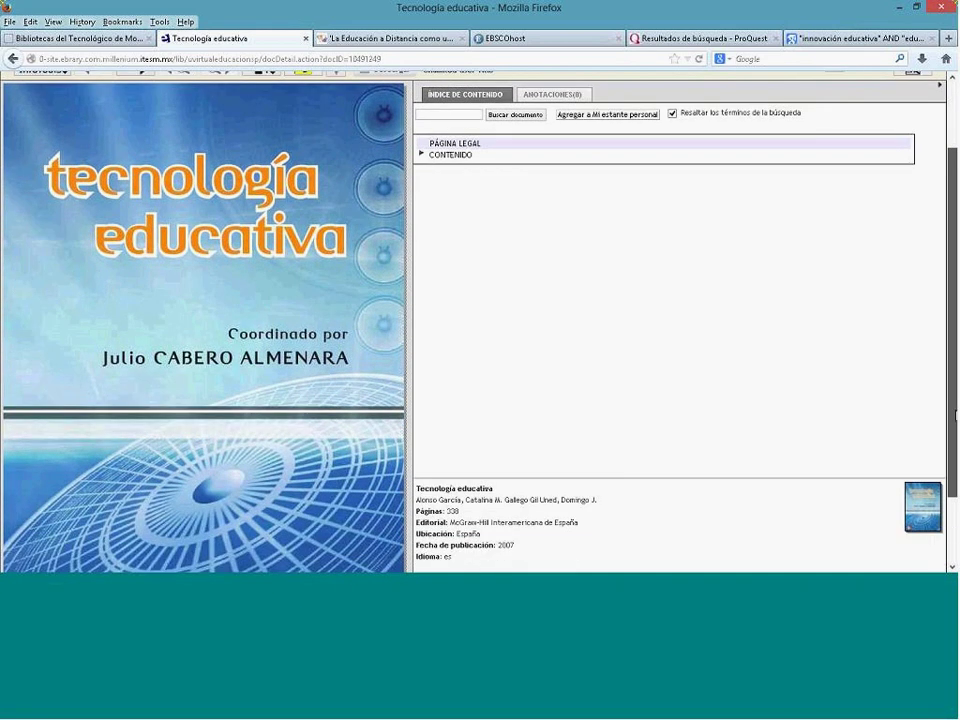
{"action": "scroll", "coordinate": [955, 372], "scroll_direction": "down", "scroll_amount": 1}
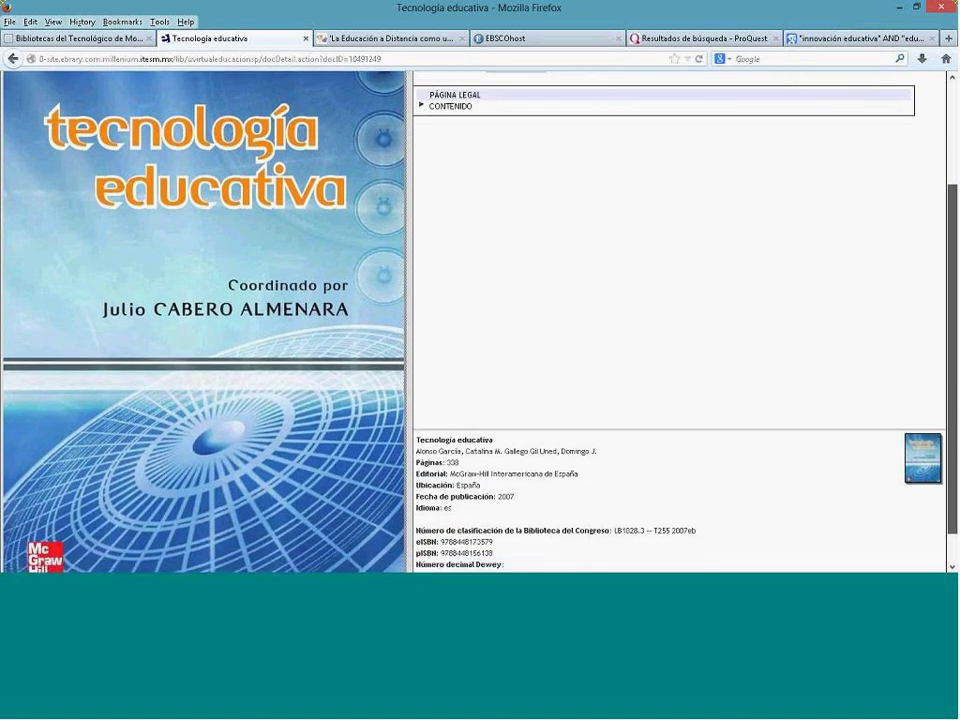
{"action": "scroll", "coordinate": [955, 372], "scroll_direction": "down", "scroll_amount": 1}
{"action": "scroll", "coordinate": [955, 372], "scroll_direction": "down", "scroll_amount": 2}
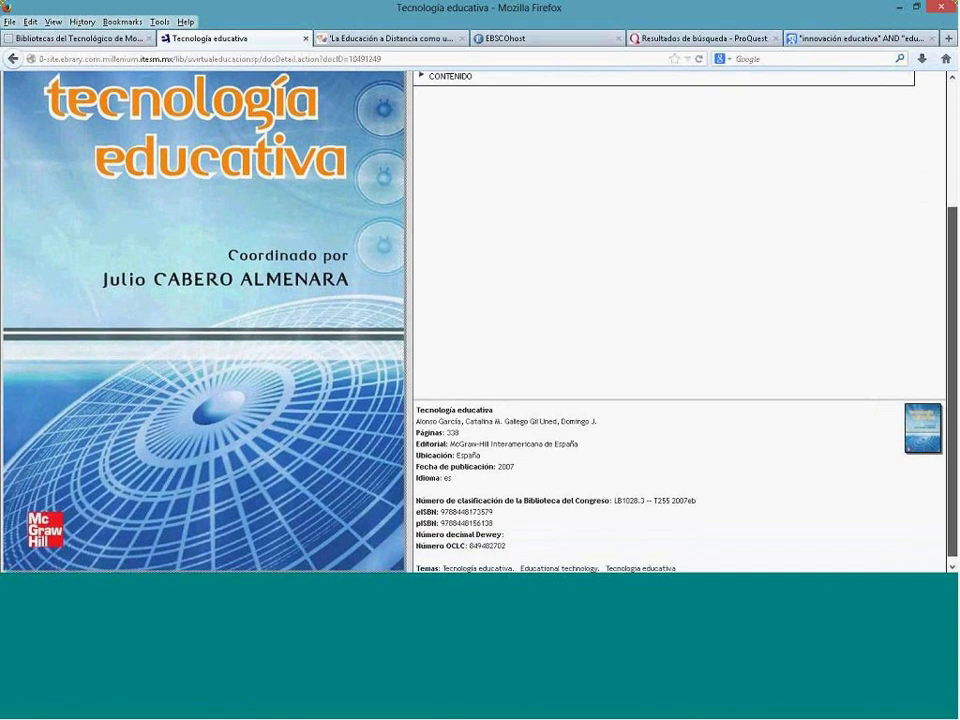
{"action": "scroll", "coordinate": [955, 372], "scroll_direction": "down", "scroll_amount": 1}
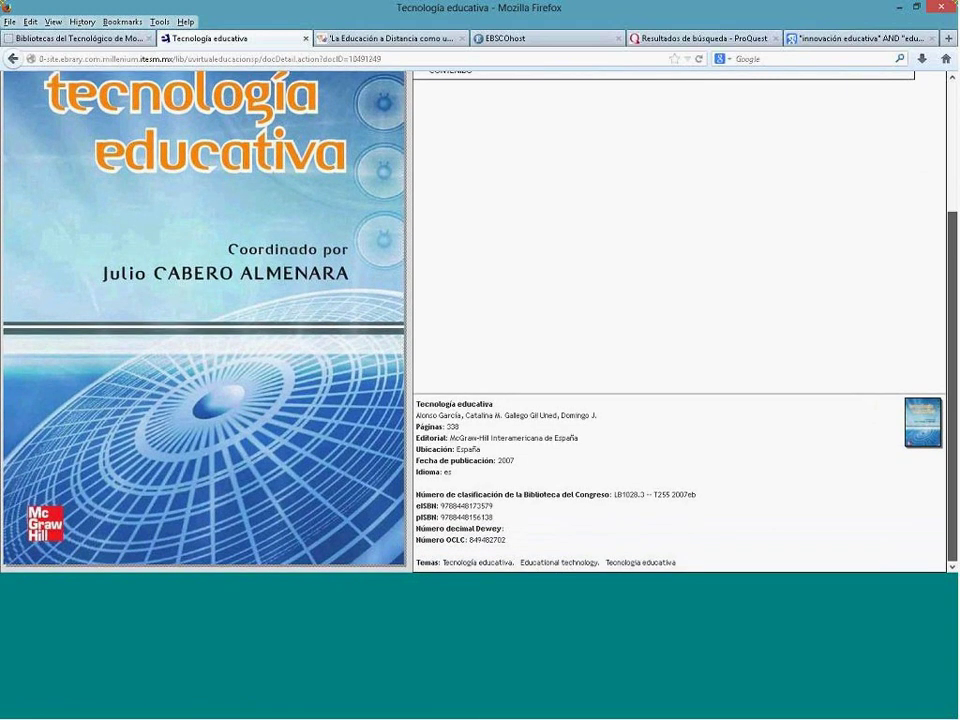
{"action": "scroll", "coordinate": [480, 320], "scroll_direction": "up", "scroll_amount": 10}
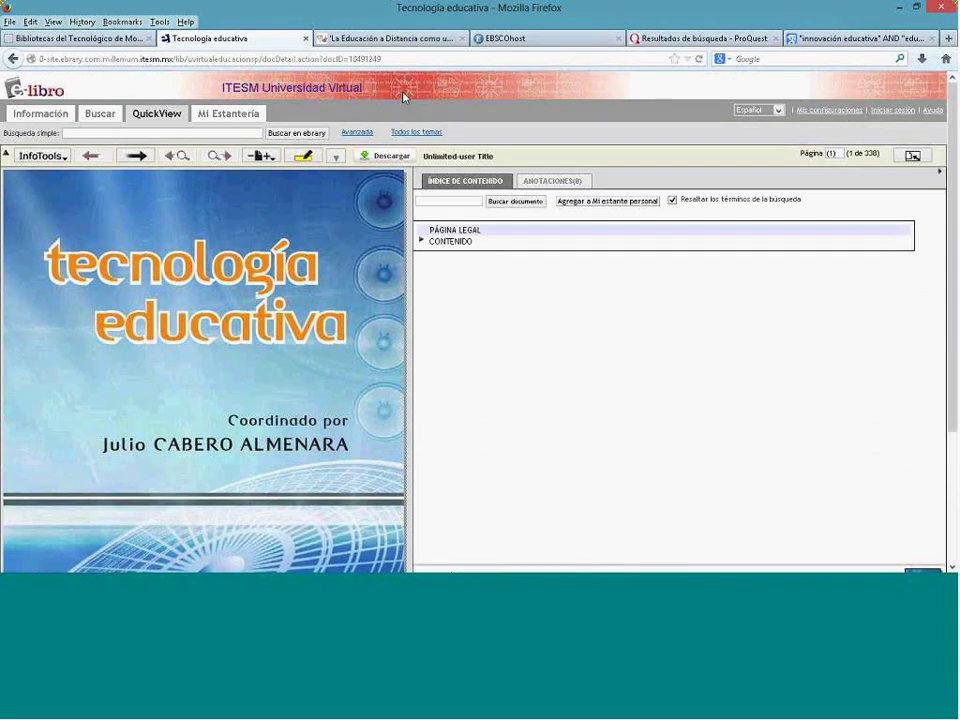
Step: Paste the e-libro book's URL on a new line in Word, then return to Firefox
{"action": "left_click", "coordinate": [404, 57]}
{"action": "key", "text": "ctrl+c"}
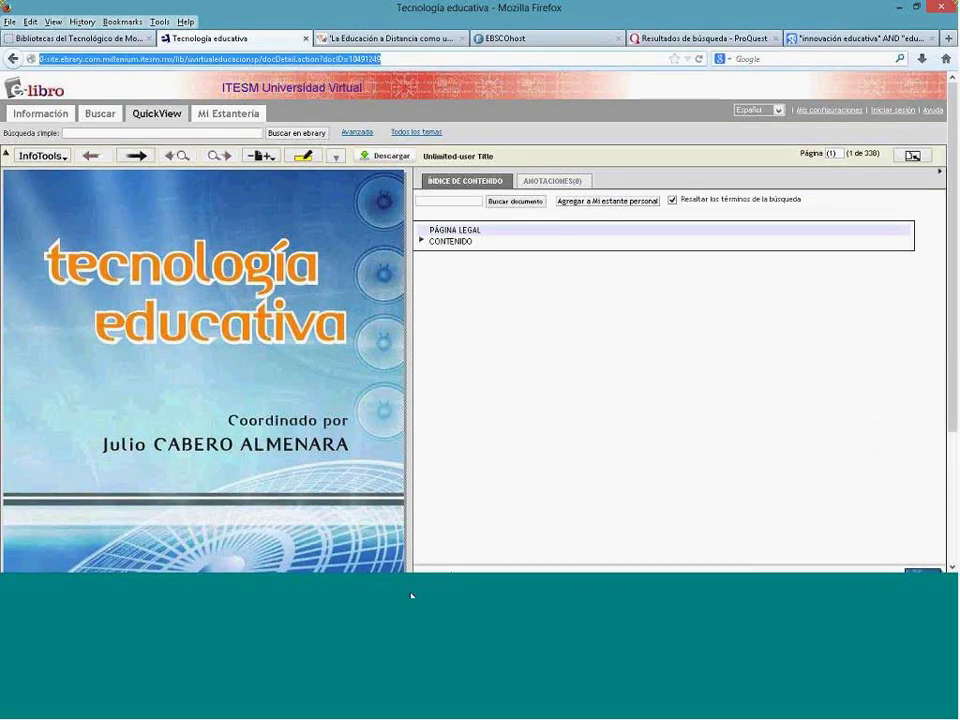
{"action": "key", "text": "alt+Tab"}
{"action": "key", "text": "Return"}
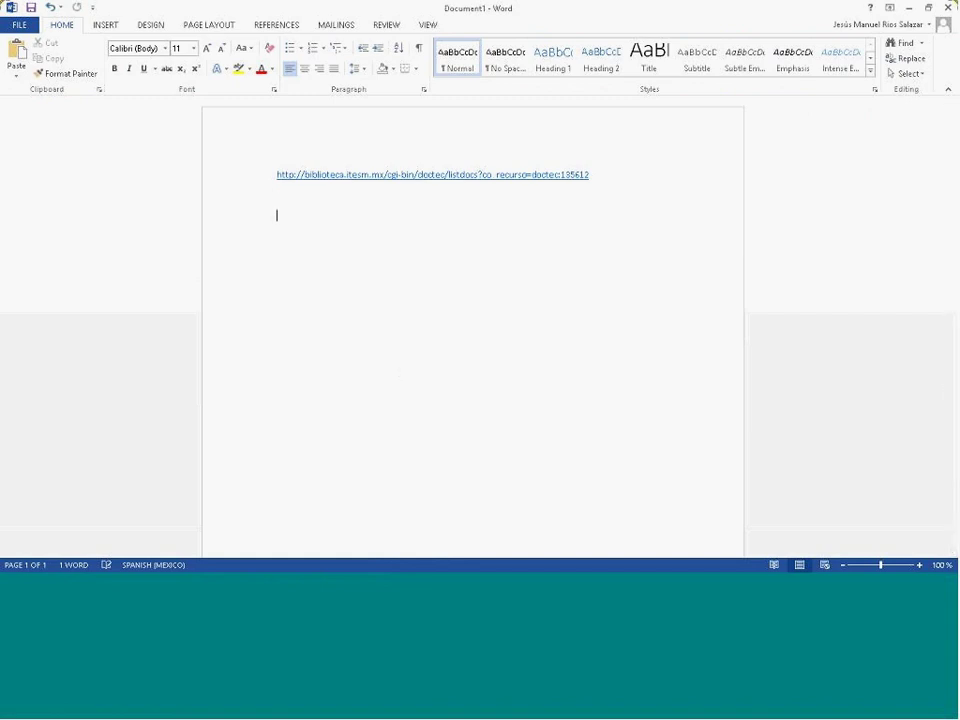
{"action": "key", "text": "ctrl+v"}
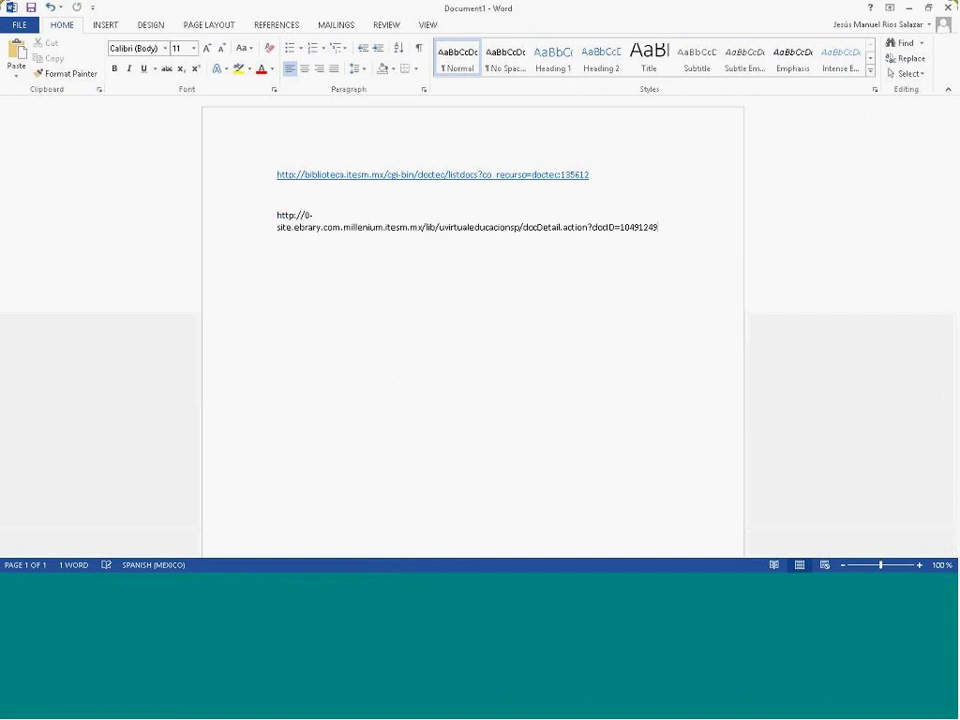
{"action": "key", "text": "Return"}
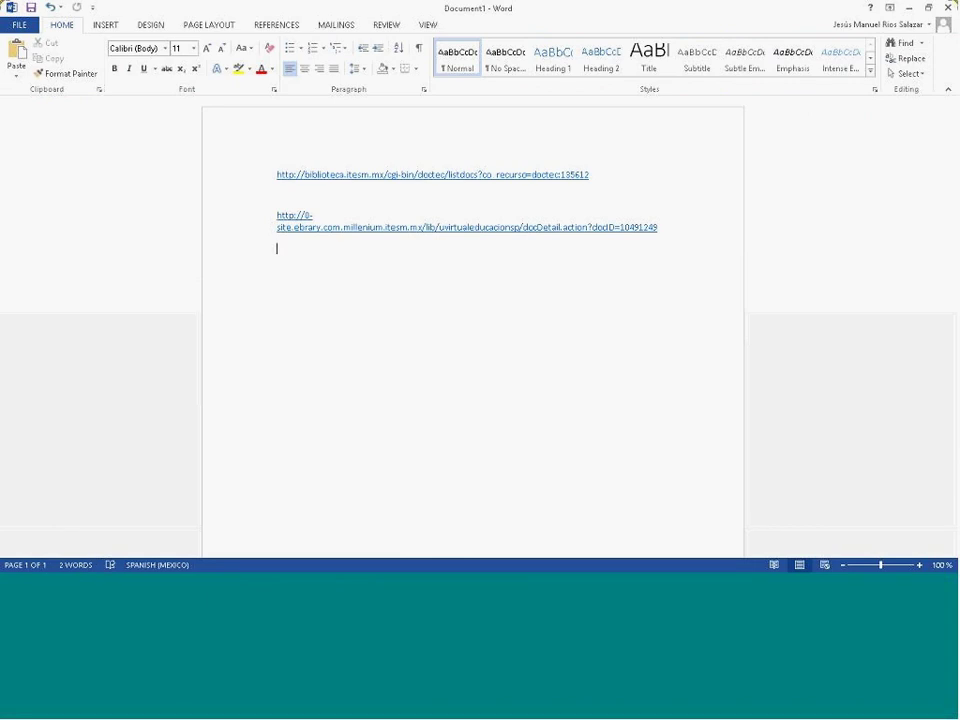
{"action": "key", "text": "alt+Tab"}
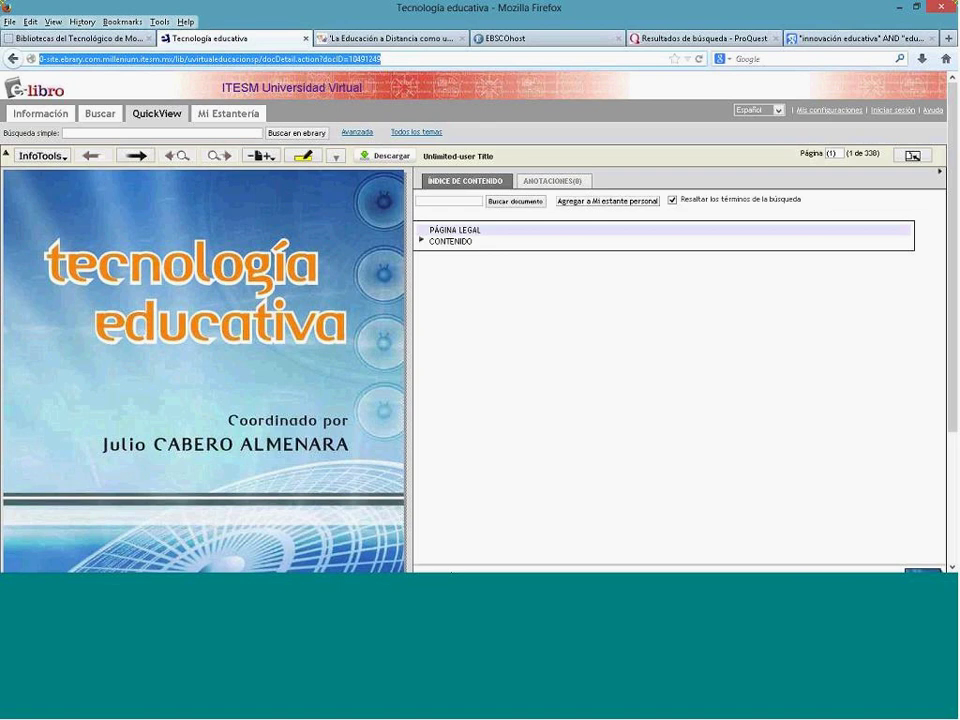
Step: Expand the CONTENIDO list and page forward through the authors and copyright pages to the contents
{"action": "left_click", "coordinate": [423, 242]}
{"action": "left_click", "coordinate": [423, 242]}
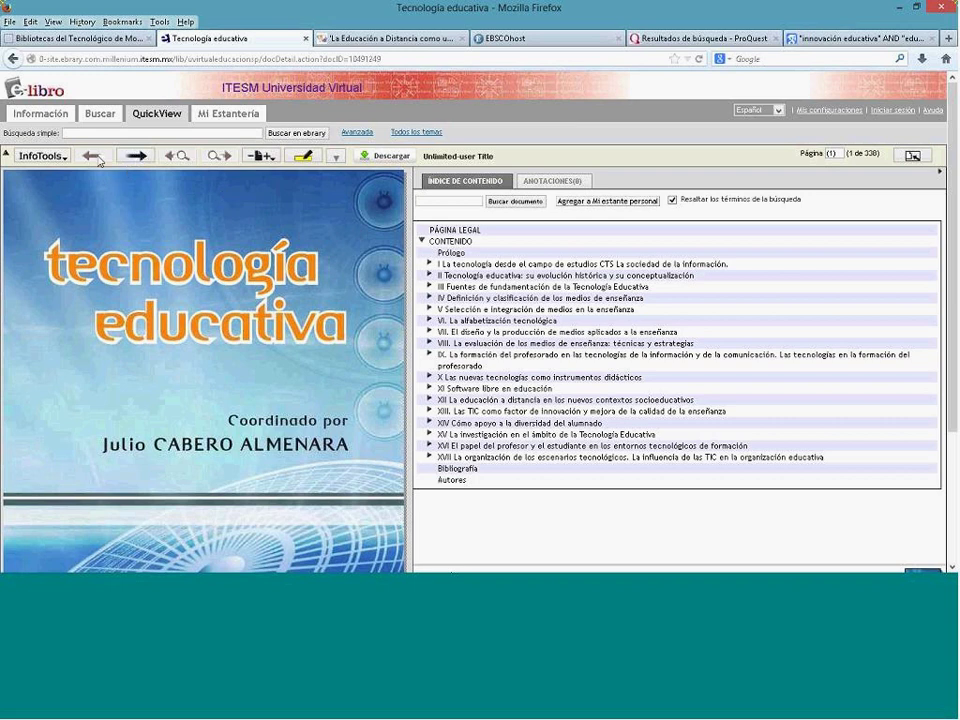
{"action": "left_click", "coordinate": [137, 156]}
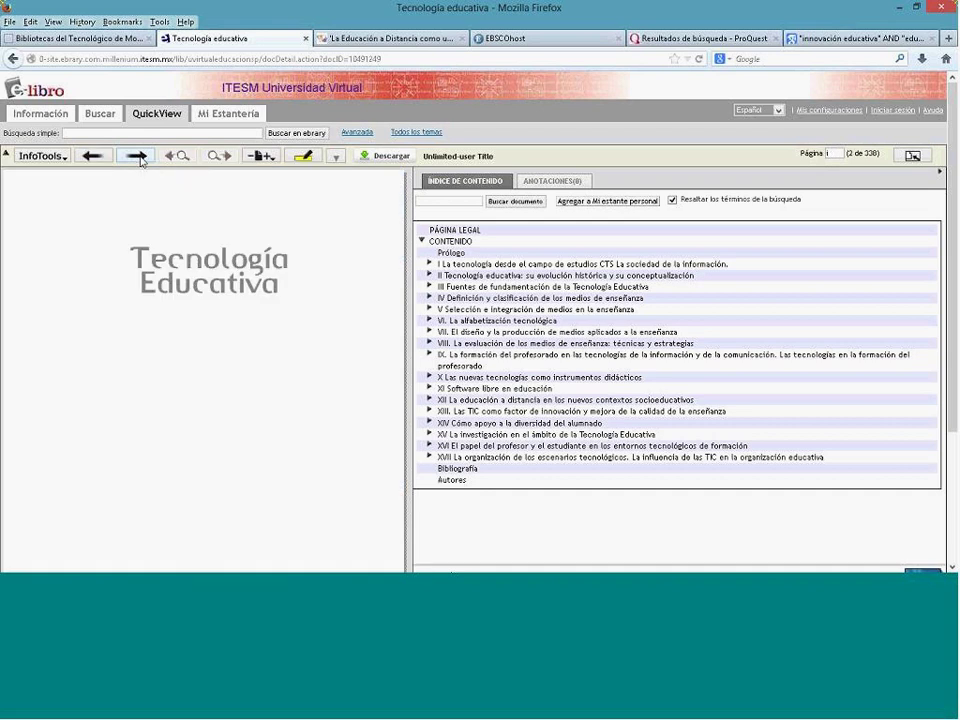
{"action": "left_click", "coordinate": [137, 156]}
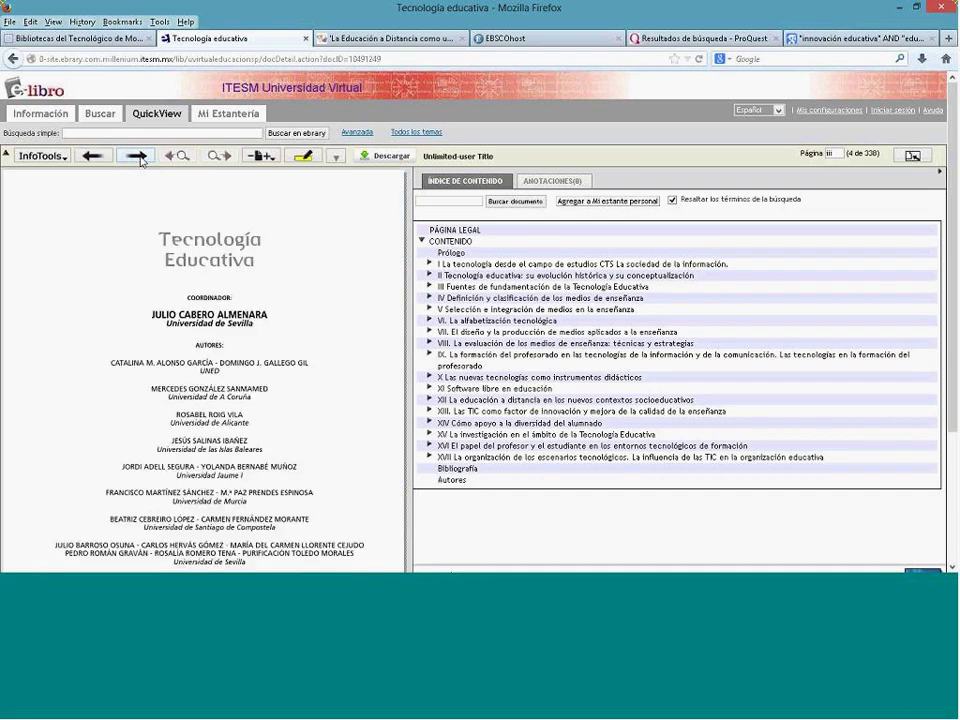
{"action": "left_click", "coordinate": [138, 156]}
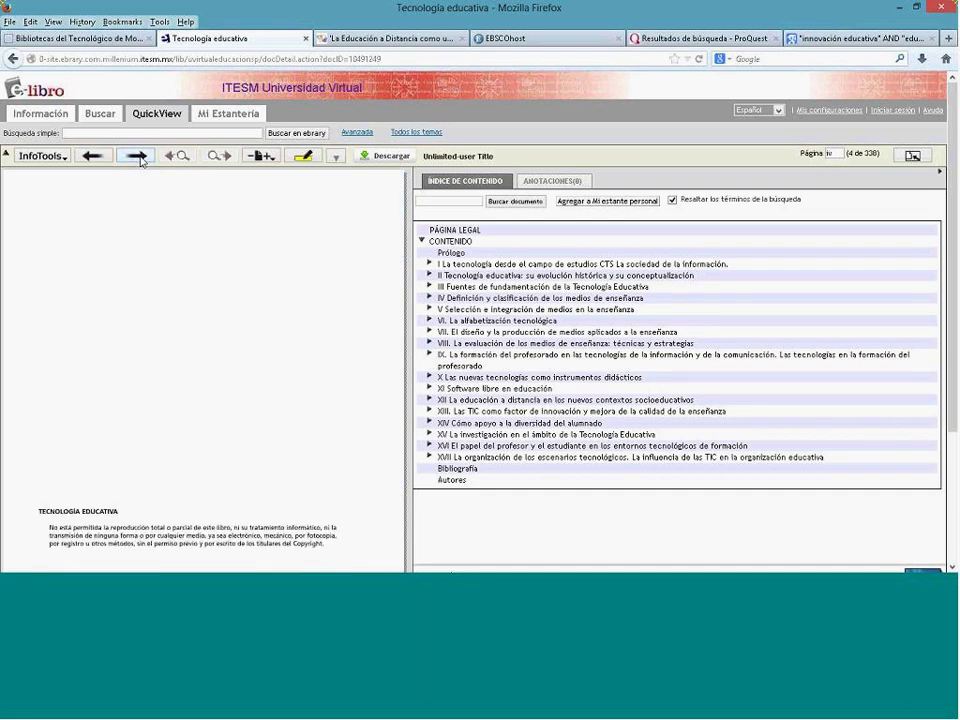
{"action": "left_click", "coordinate": [138, 156]}
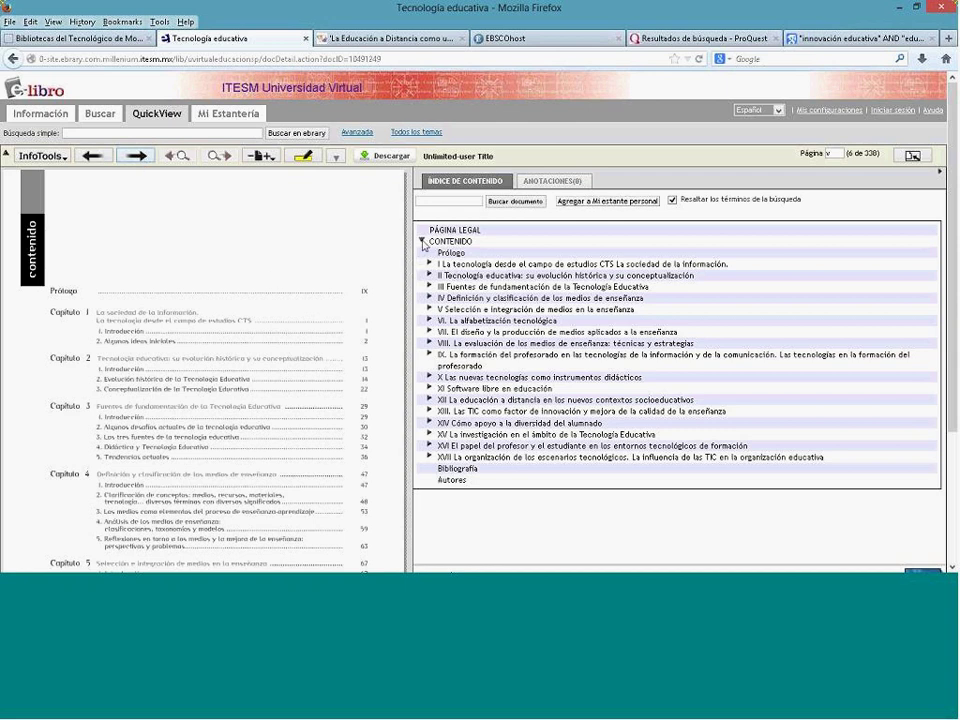
Step: Jump to chapter IV, 'Definición y clasificación de los medios de enseñanza', and open InfoTools
{"action": "left_click", "coordinate": [422, 242]}
{"action": "left_click", "coordinate": [422, 242]}
{"action": "left_click", "coordinate": [463, 300]}
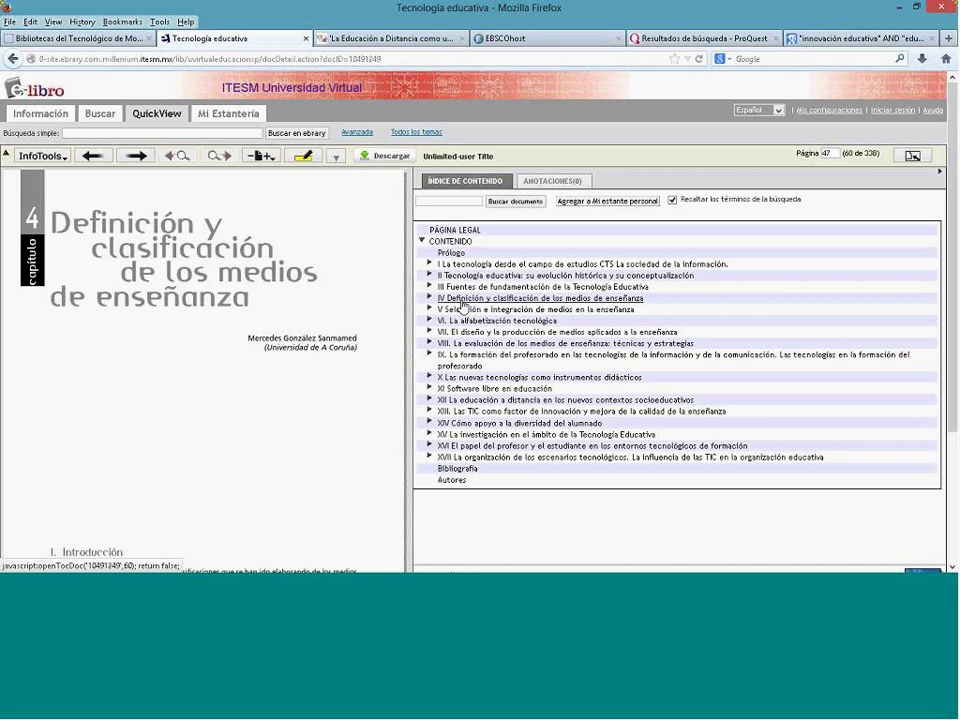
{"action": "left_click", "coordinate": [66, 157]}
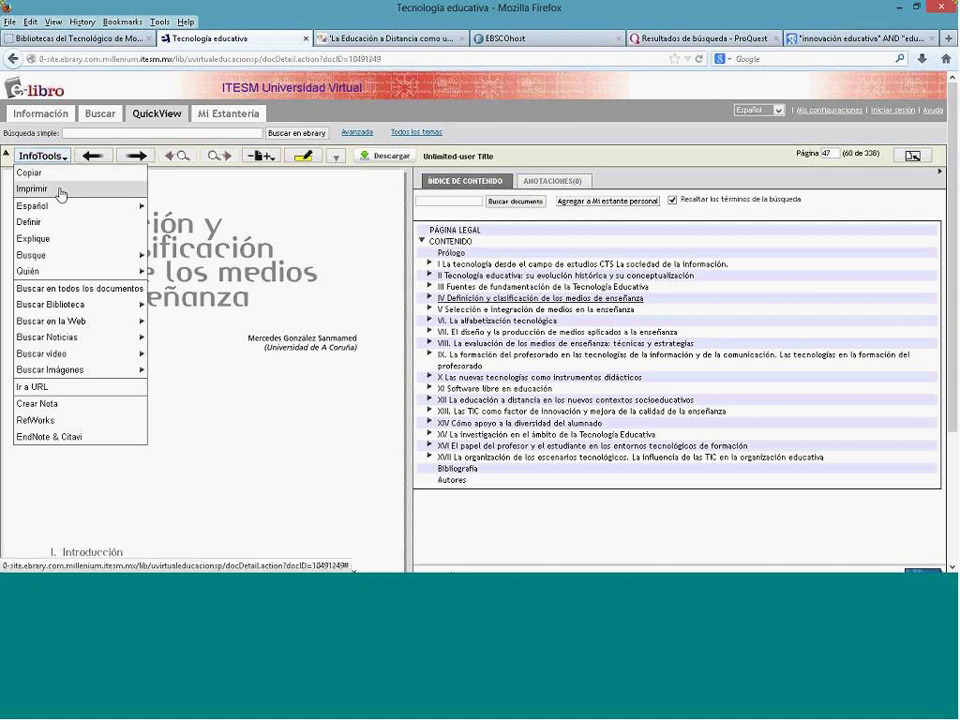
Step: Set an Imprimir page range of 47 to 60, then close without printing
{"action": "left_click", "coordinate": [60, 193]}
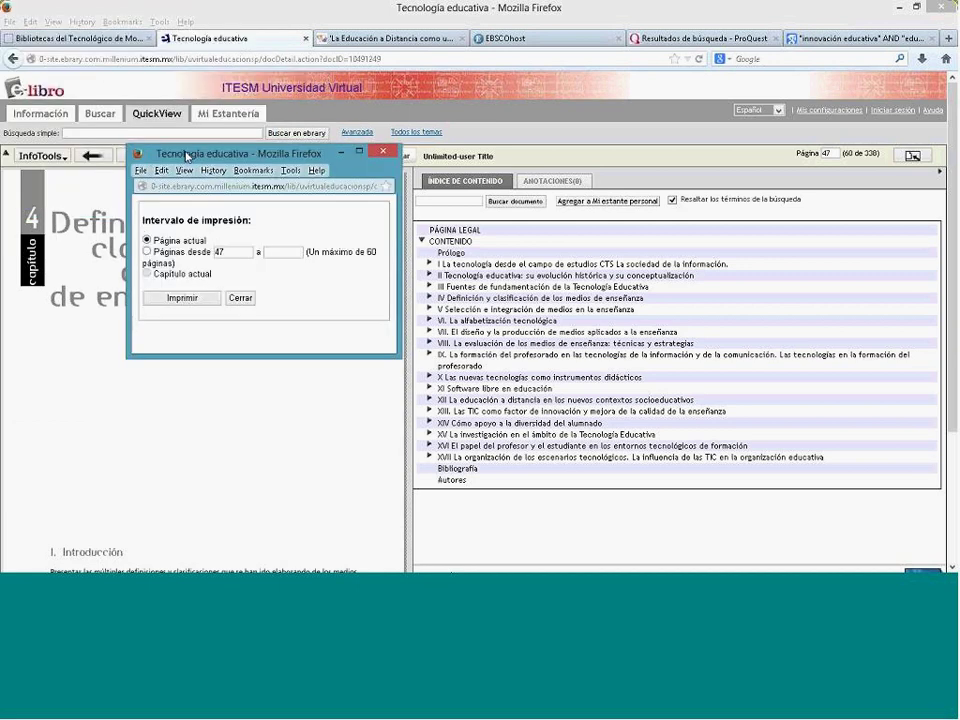
{"action": "left_click_drag", "start_coordinate": [307, 252], "coordinate": [178, 268]}
{"action": "left_click", "coordinate": [177, 257]}
{"action": "left_click", "coordinate": [280, 254]}
{"action": "type", "text": "60"}
{"action": "left_click", "coordinate": [240, 299]}
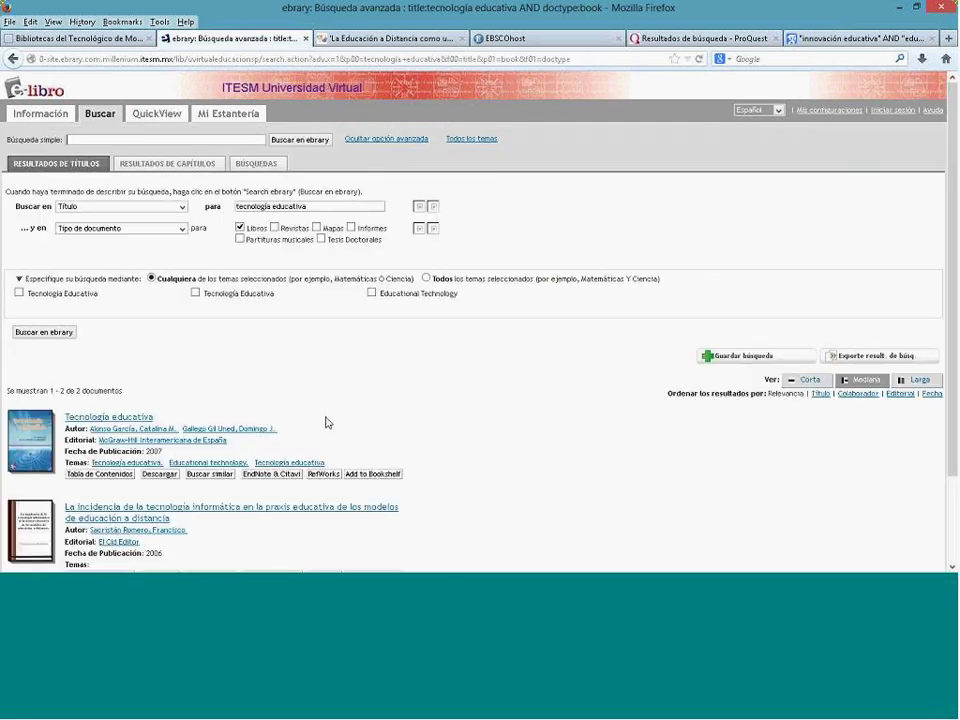
Step: Copy the 'Tecnología educativa' record (authors, McGraw-Hill Interamericana de España, 2007) into Word below the links
{"action": "scroll", "coordinate": [485, 420], "scroll_direction": "down", "scroll_amount": 2}
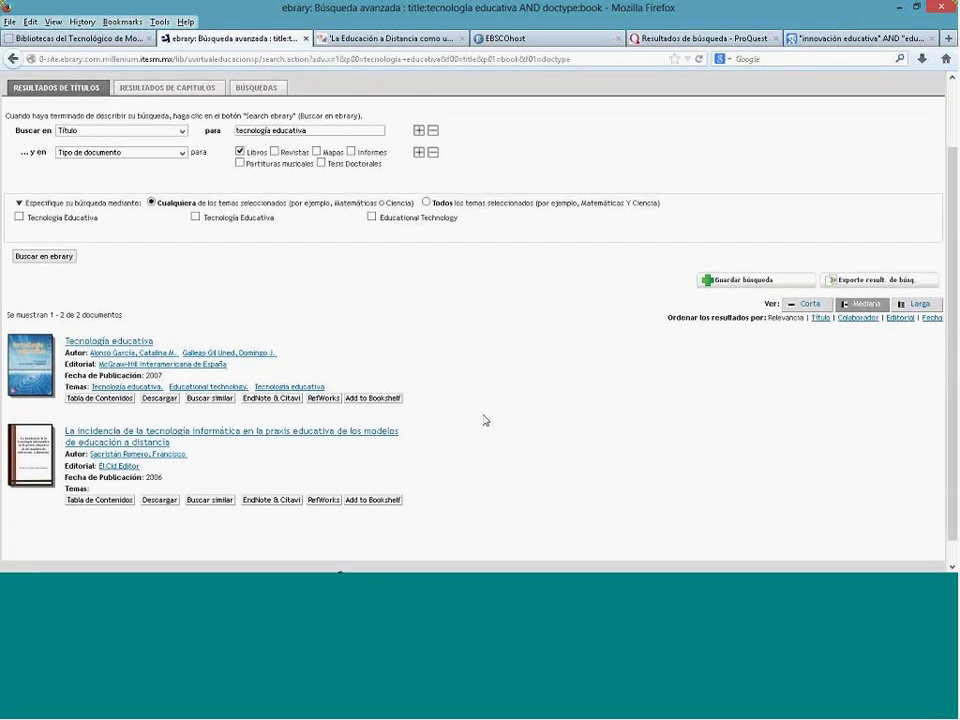
{"action": "left_click_drag", "start_coordinate": [64, 338], "coordinate": [168, 385]}
{"action": "key", "text": "ctrl+c"}
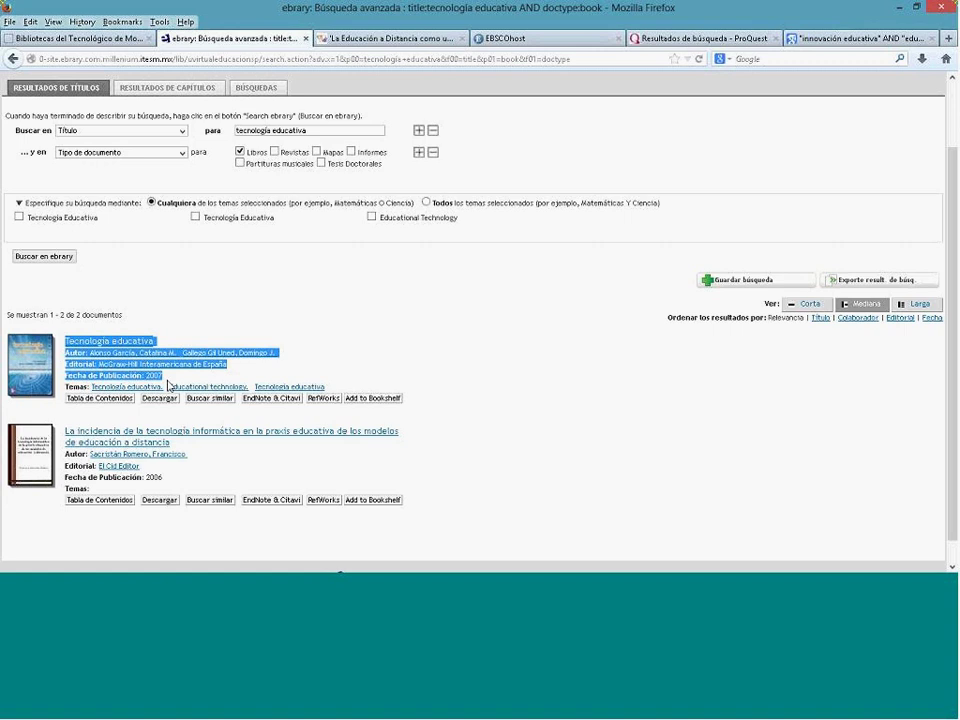
{"action": "key", "text": "alt+Tab"}
{"action": "key", "text": "ctrl+v"}
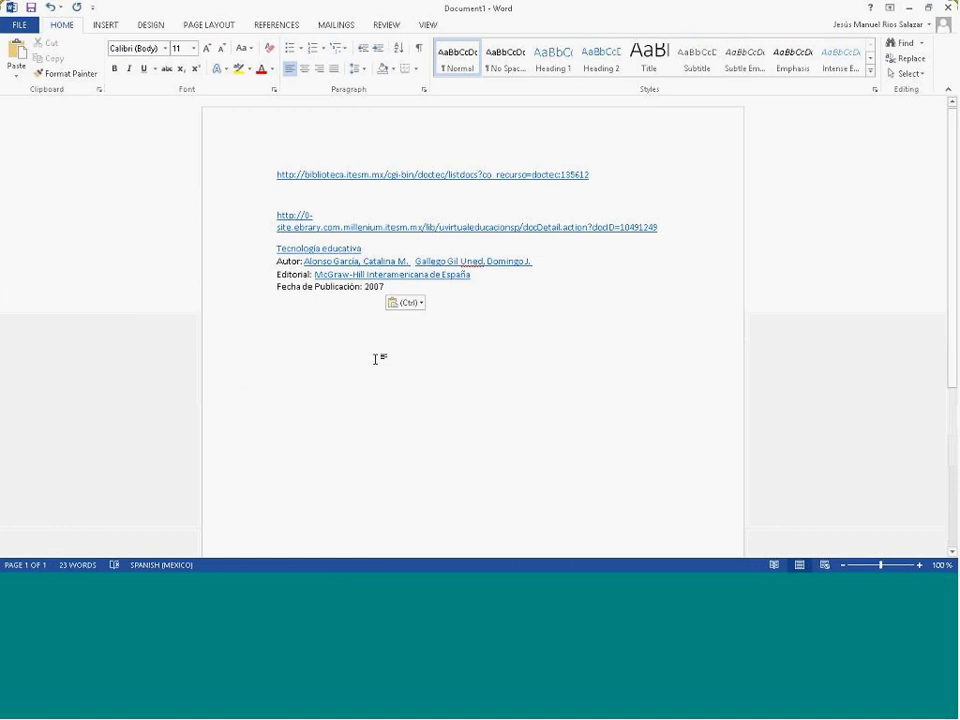
{"action": "key", "text": "Return"}
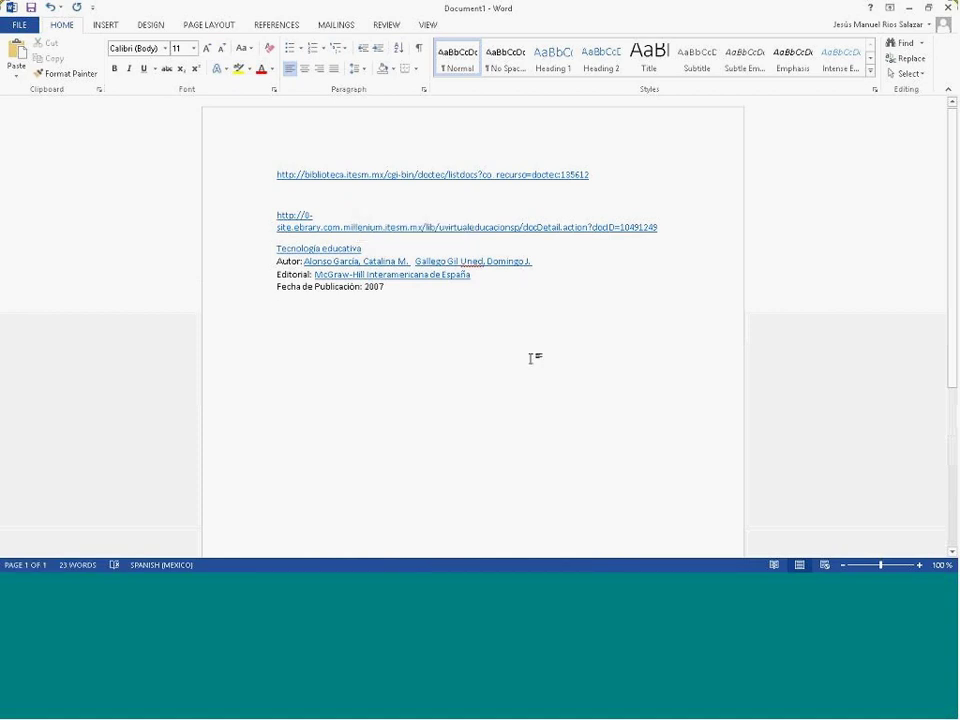
{"action": "key", "text": "alt+Tab"}
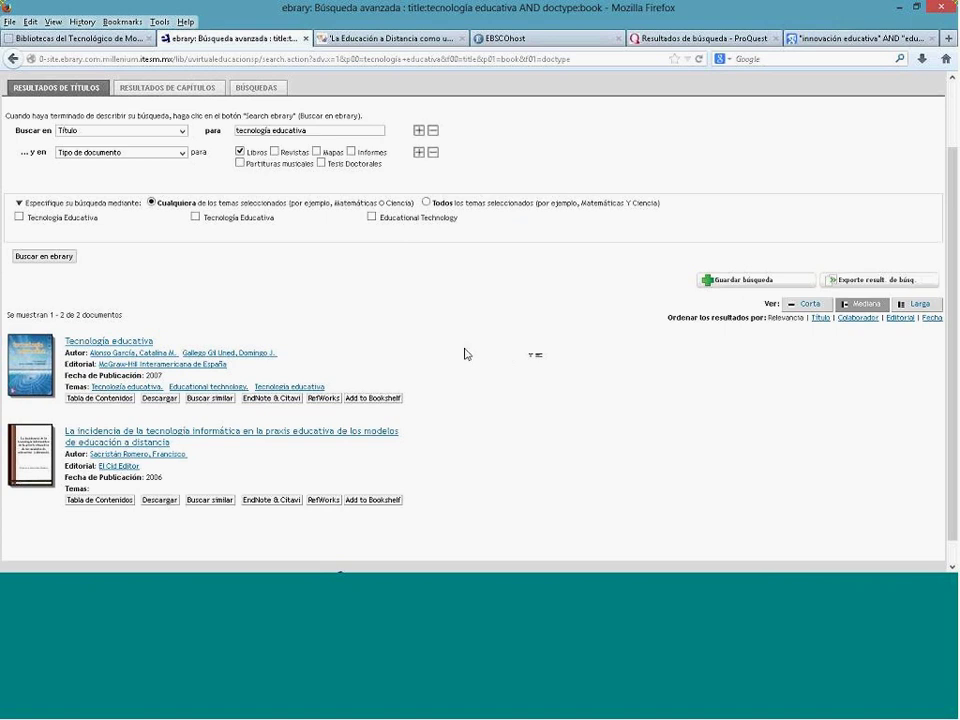
Step: Replace the search term with 'gestión escolar' and run the title search, which finds nothing
{"action": "scroll", "coordinate": [464, 354], "scroll_direction": "up", "scroll_amount": 2}
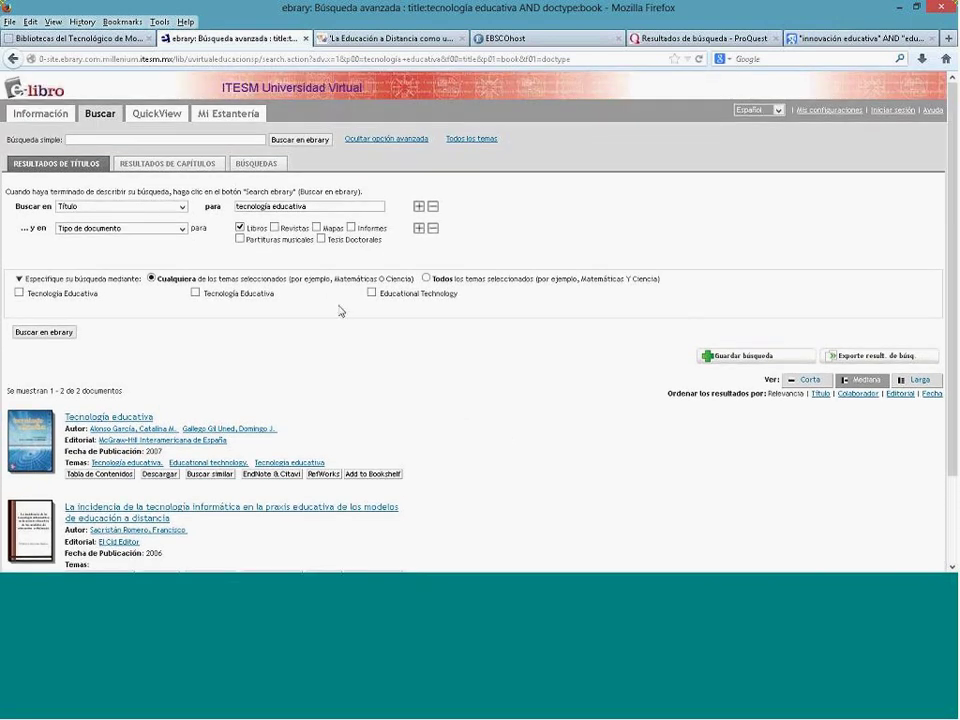
{"action": "left_click_drag", "start_coordinate": [319, 207], "coordinate": [143, 207]}
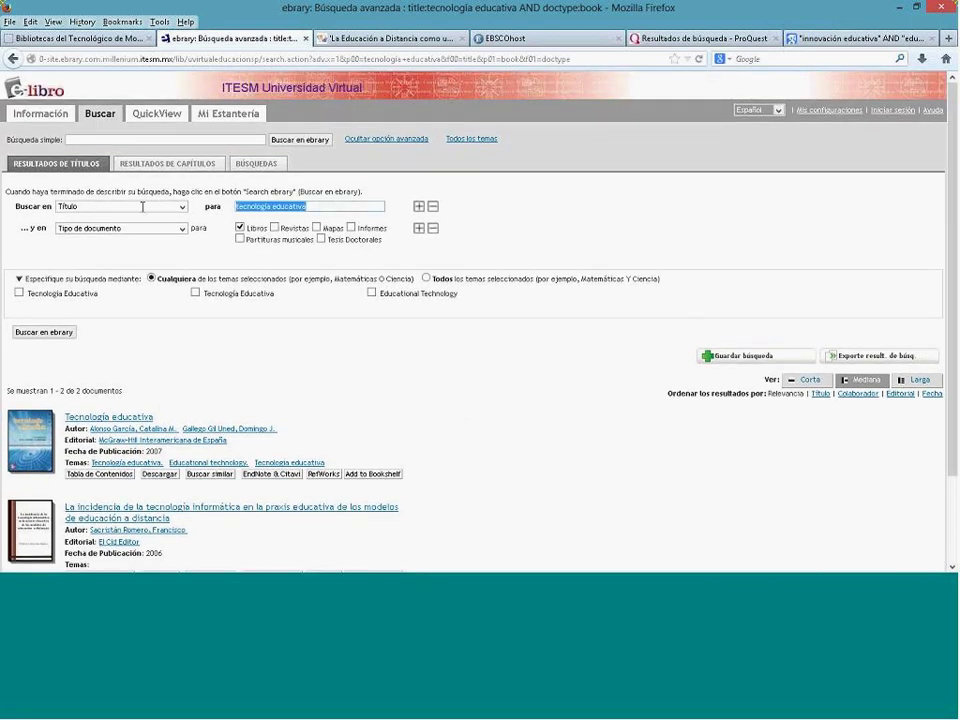
{"action": "type", "text": "gestión es"}
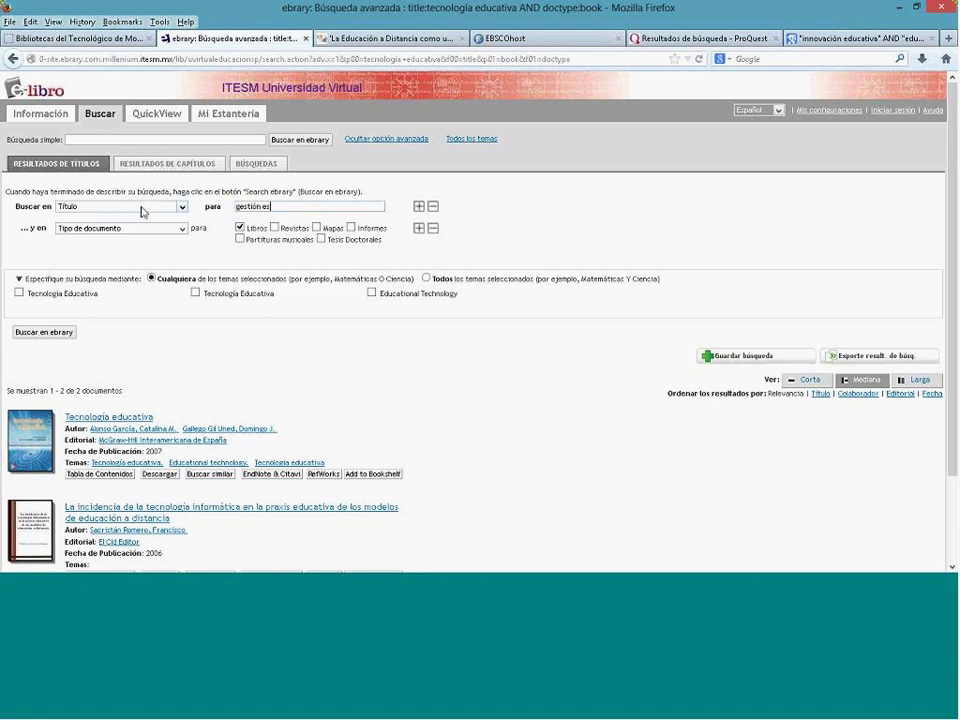
{"action": "type", "text": "colar"}
{"action": "left_click", "coordinate": [61, 337]}
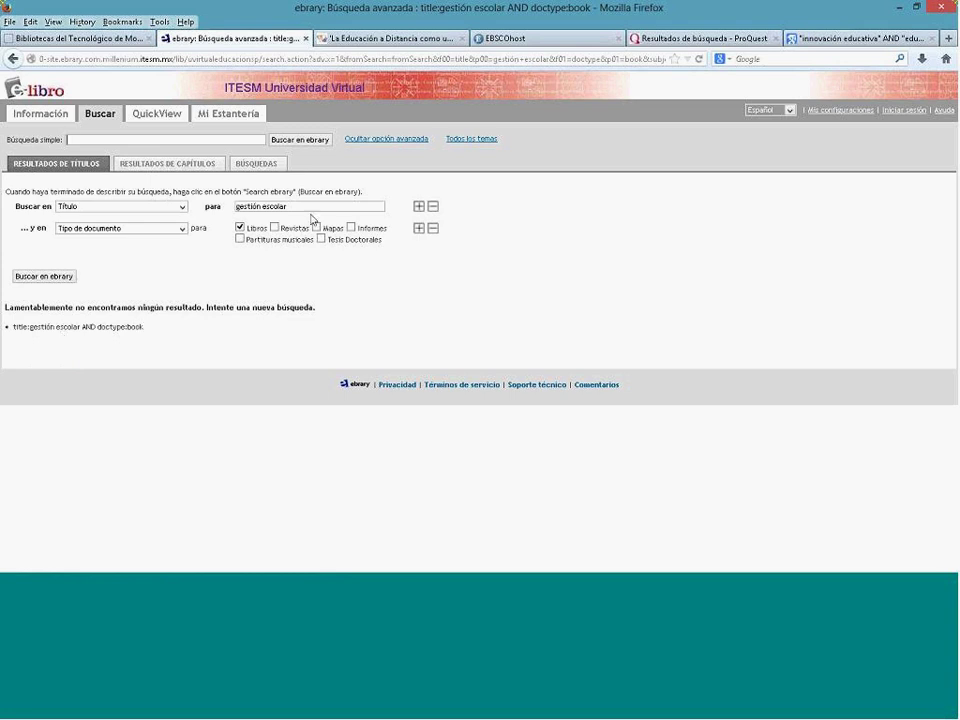
Step: Change the term to 'gestión educativa' and rerun the title search, finding one 2011 book
{"action": "left_click", "coordinate": [312, 209]}
{"action": "key", "text": "BackSpace"}
{"action": "key", "text": "BackSpace"}
{"action": "key", "text": "BackSpace"}
{"action": "key", "text": "BackSpace"}
{"action": "key", "text": "BackSpace"}
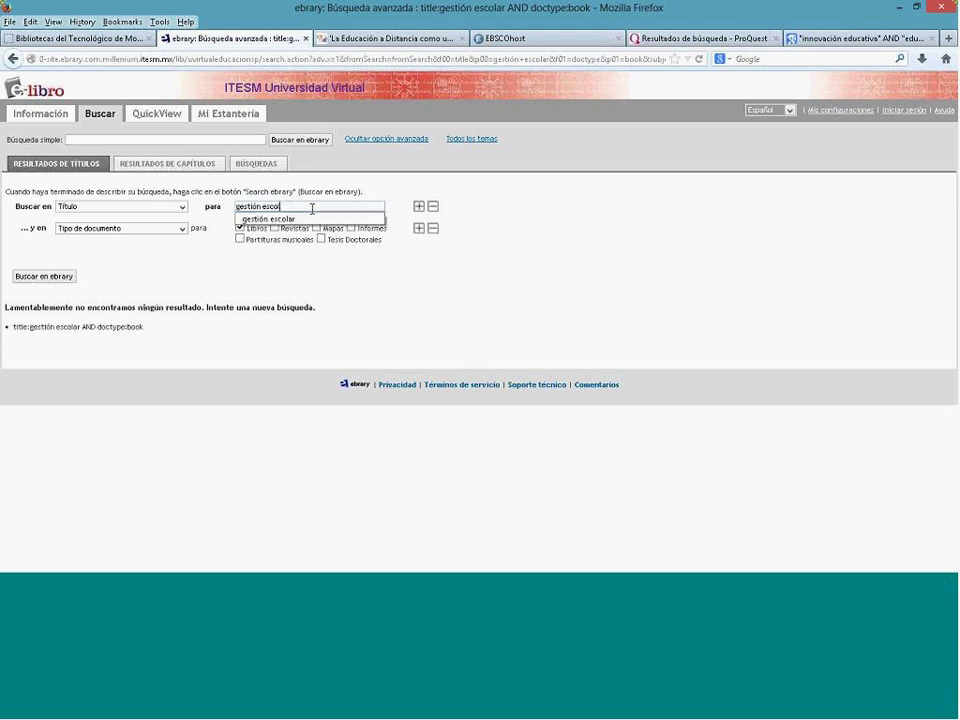
{"action": "key", "text": "BackSpace"}
{"action": "type", "text": "ducativa"}
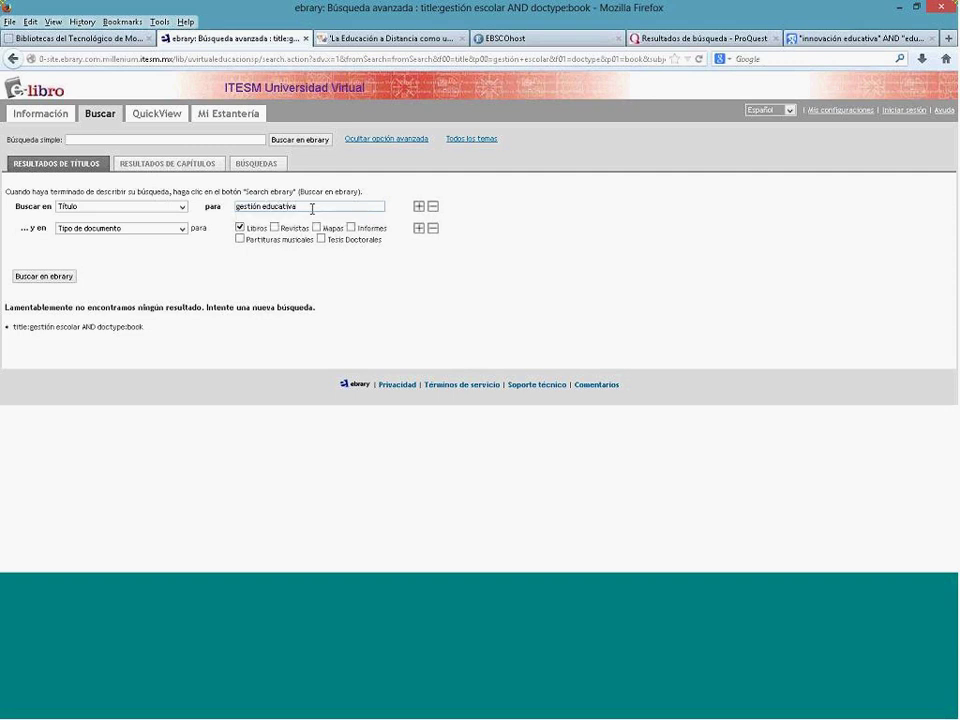
{"action": "left_click", "coordinate": [58, 277]}
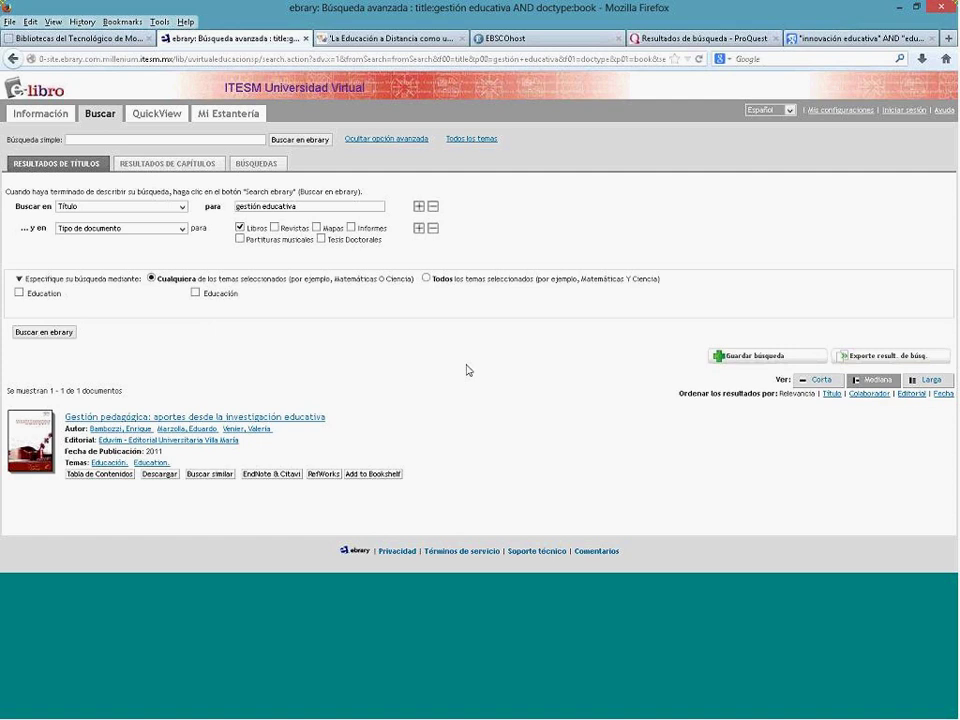
Step: Wrap 'gestión educativa' in quotation marks and rerun the title search, which returns no results
{"action": "left_click", "coordinate": [298, 208]}
{"action": "type", "text": "\""}
{"action": "key", "text": "Home"}
{"action": "type", "text": "\""}
{"action": "left_click", "coordinate": [45, 336]}
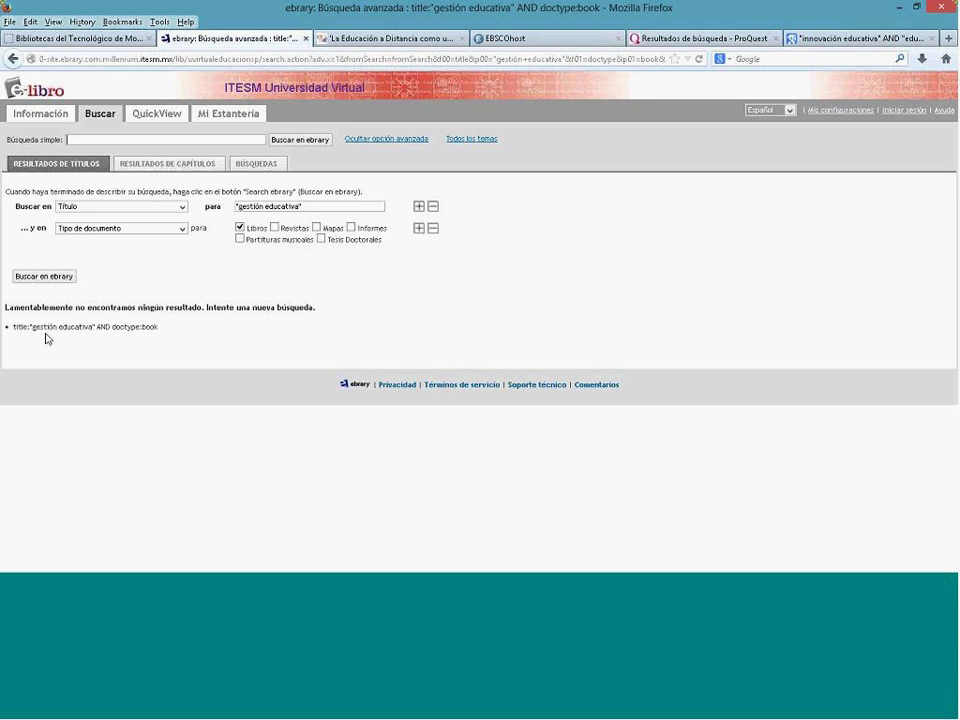
{"action": "left_click", "coordinate": [182, 209]}
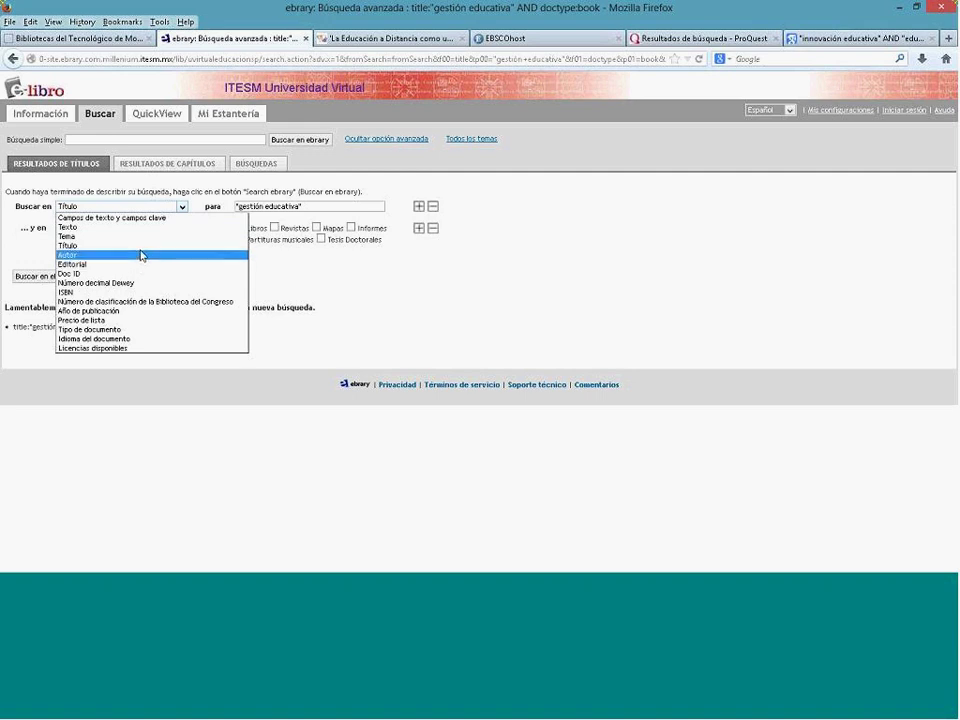
Step: Search the full text (Texto) for "gestión educativa" and scroll through the 254 matching books
{"action": "left_click", "coordinate": [141, 232]}
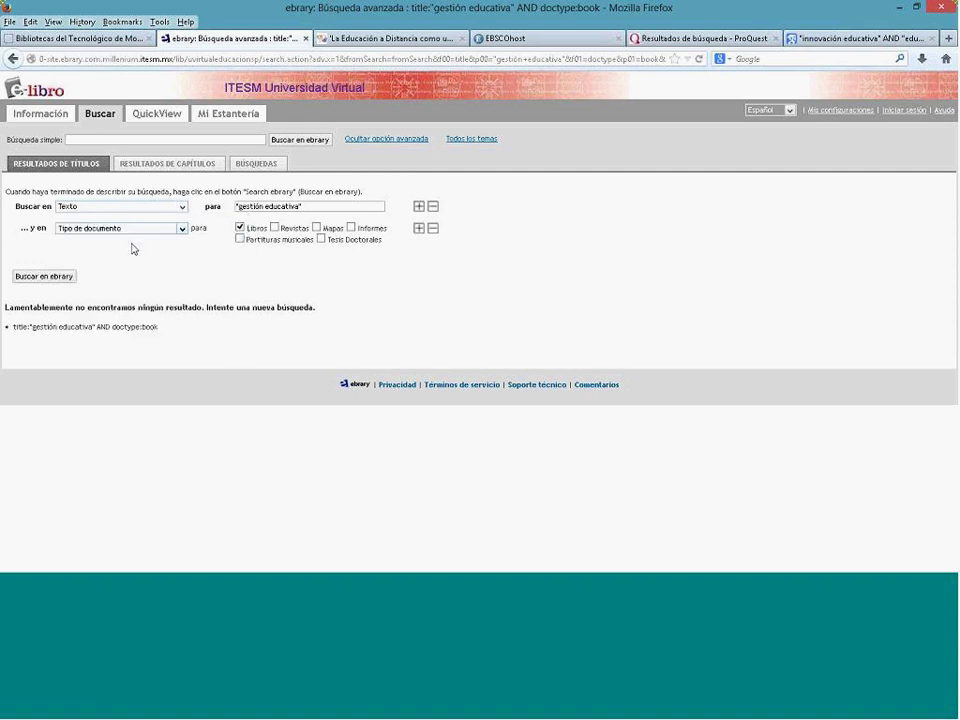
{"action": "left_click", "coordinate": [63, 279]}
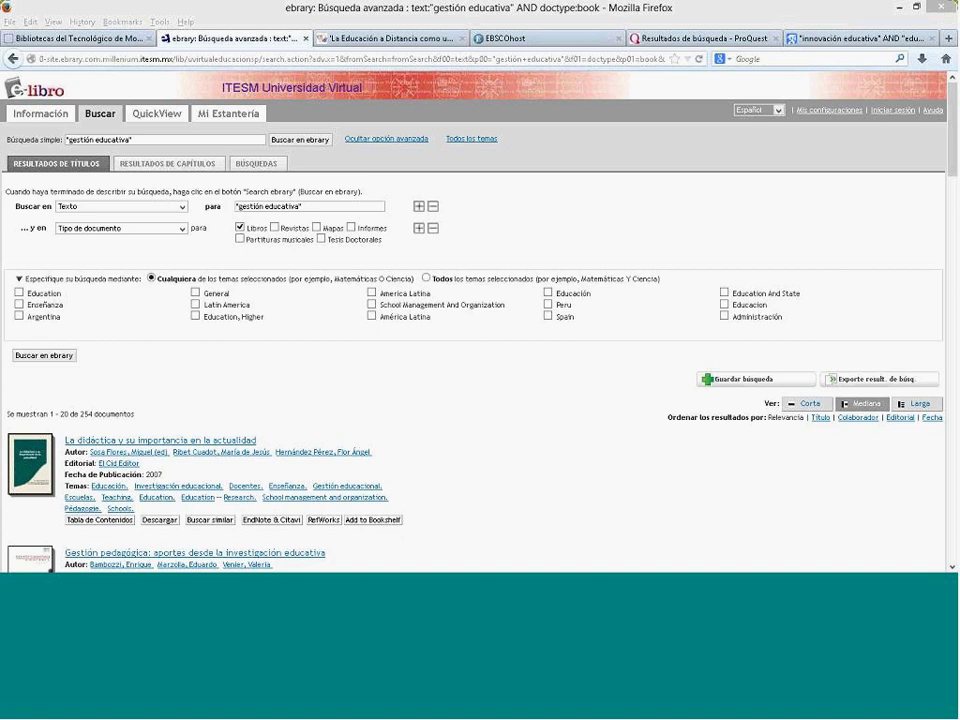
{"action": "left_click", "coordinate": [953, 476]}
{"action": "left_click", "coordinate": [953, 476]}
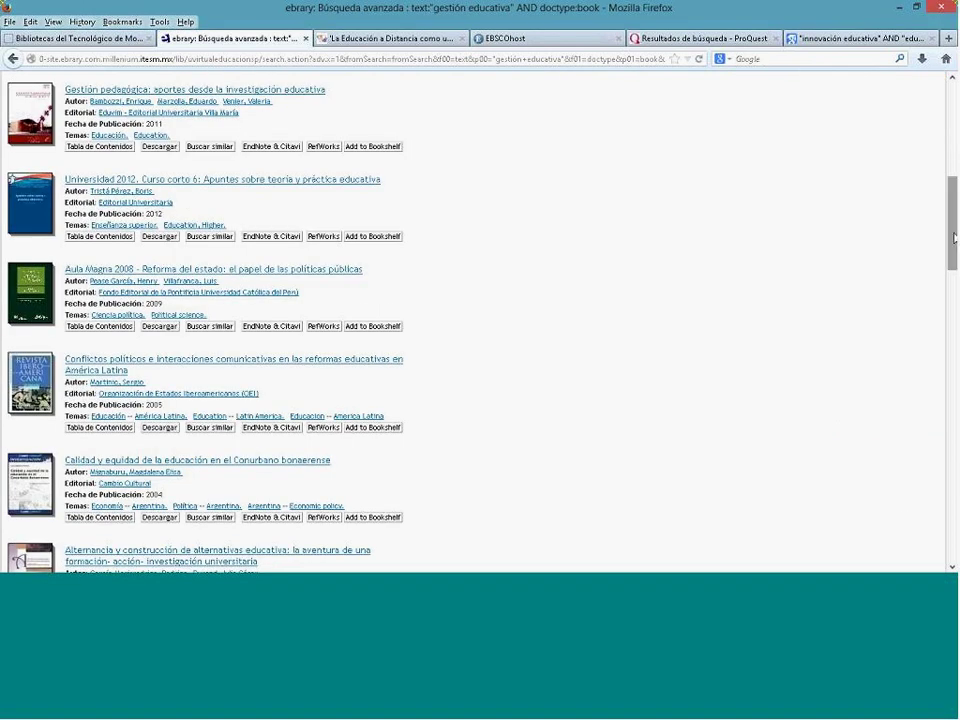
{"action": "left_click_drag", "start_coordinate": [953, 240], "coordinate": [953, 251]}
{"action": "scroll", "coordinate": [376, 530], "scroll_direction": "down", "scroll_amount": 2}
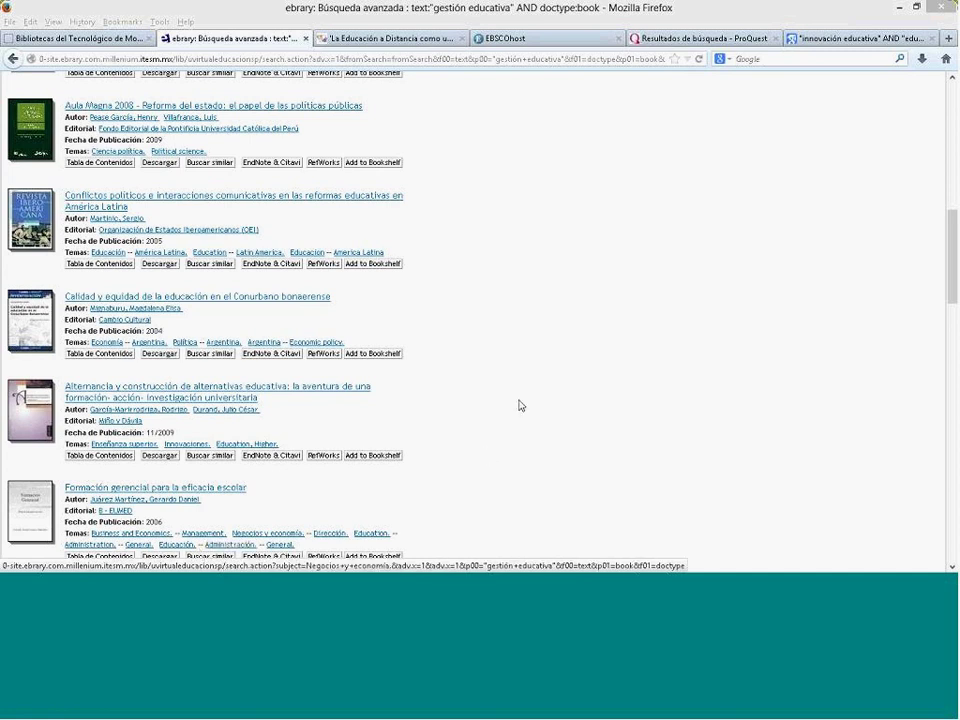
{"action": "scroll", "coordinate": [574, 396], "scroll_direction": "down", "scroll_amount": 2}
{"action": "scroll", "coordinate": [574, 396], "scroll_direction": "down", "scroll_amount": 3}
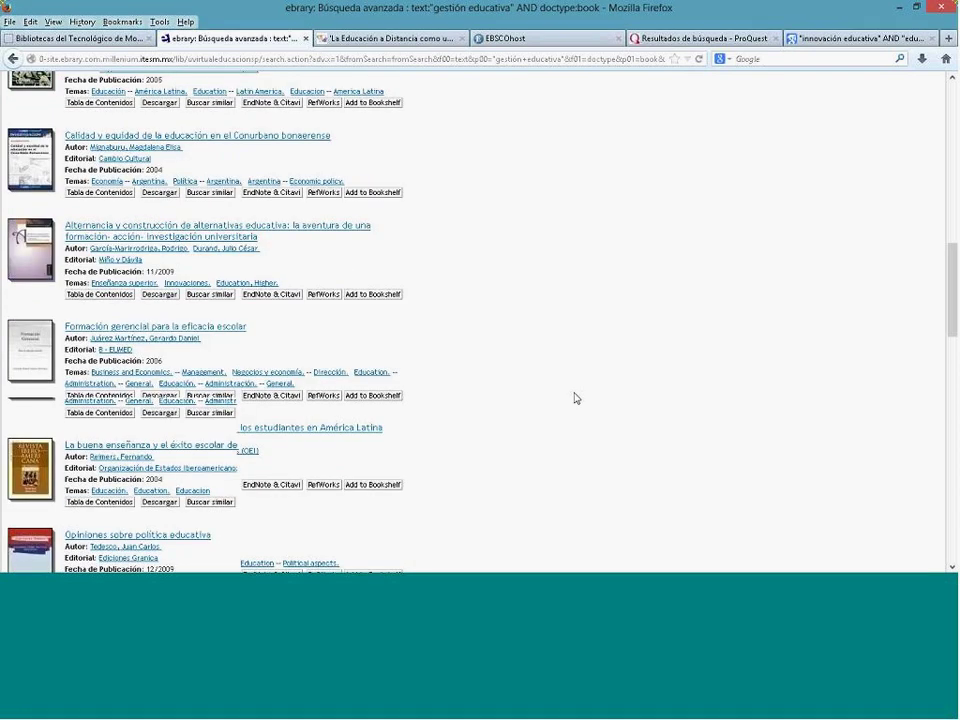